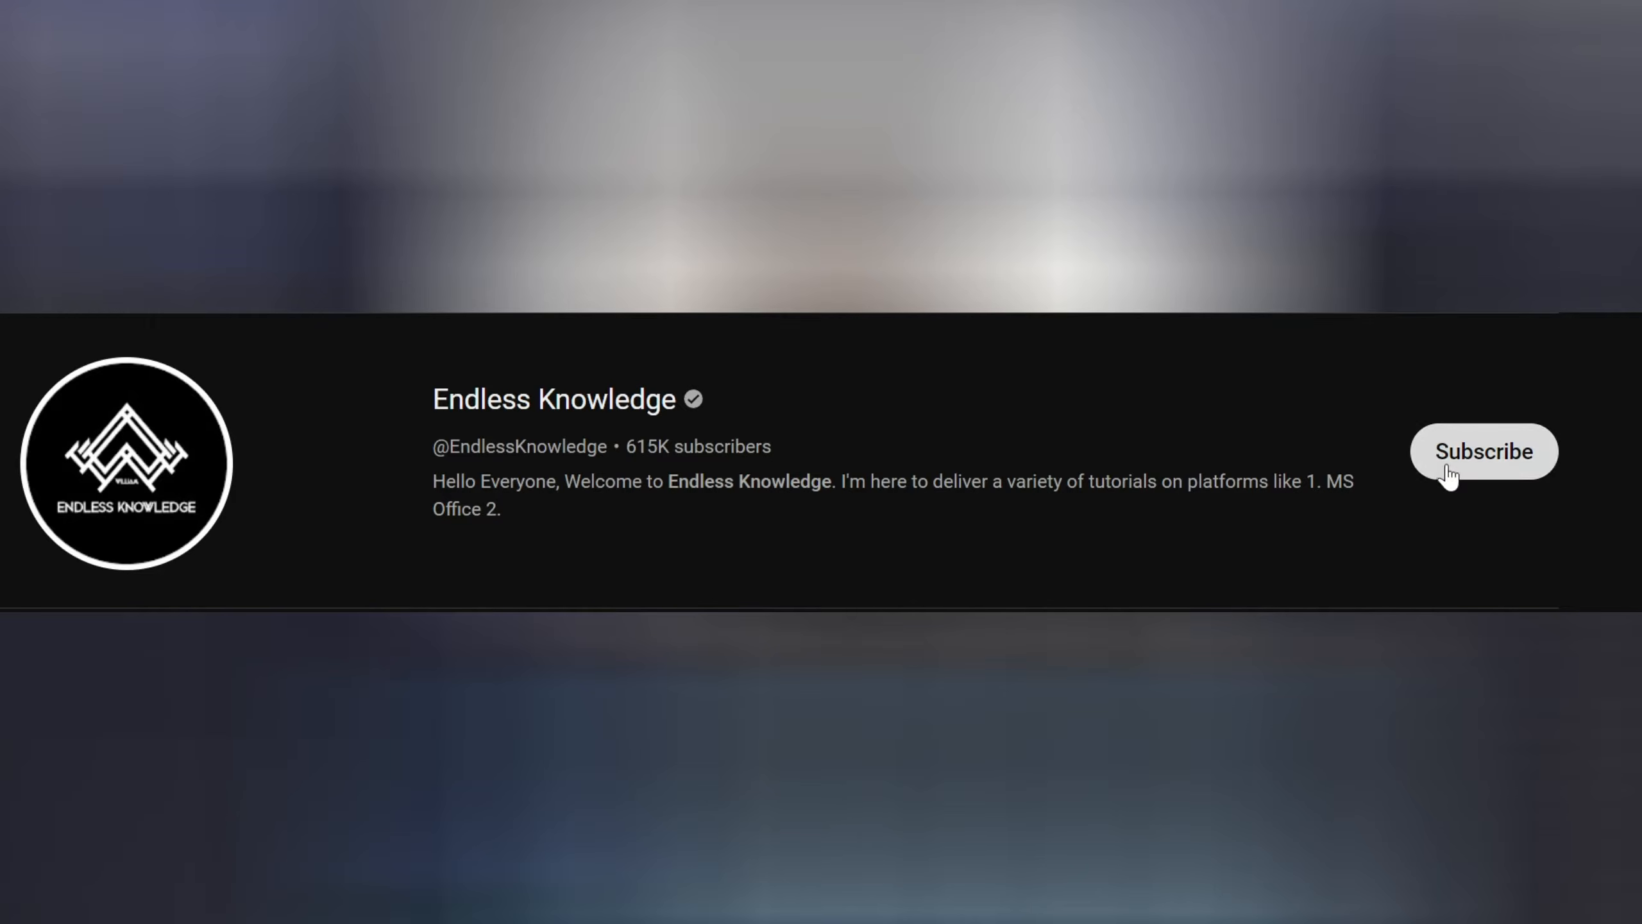
click(1448, 471)
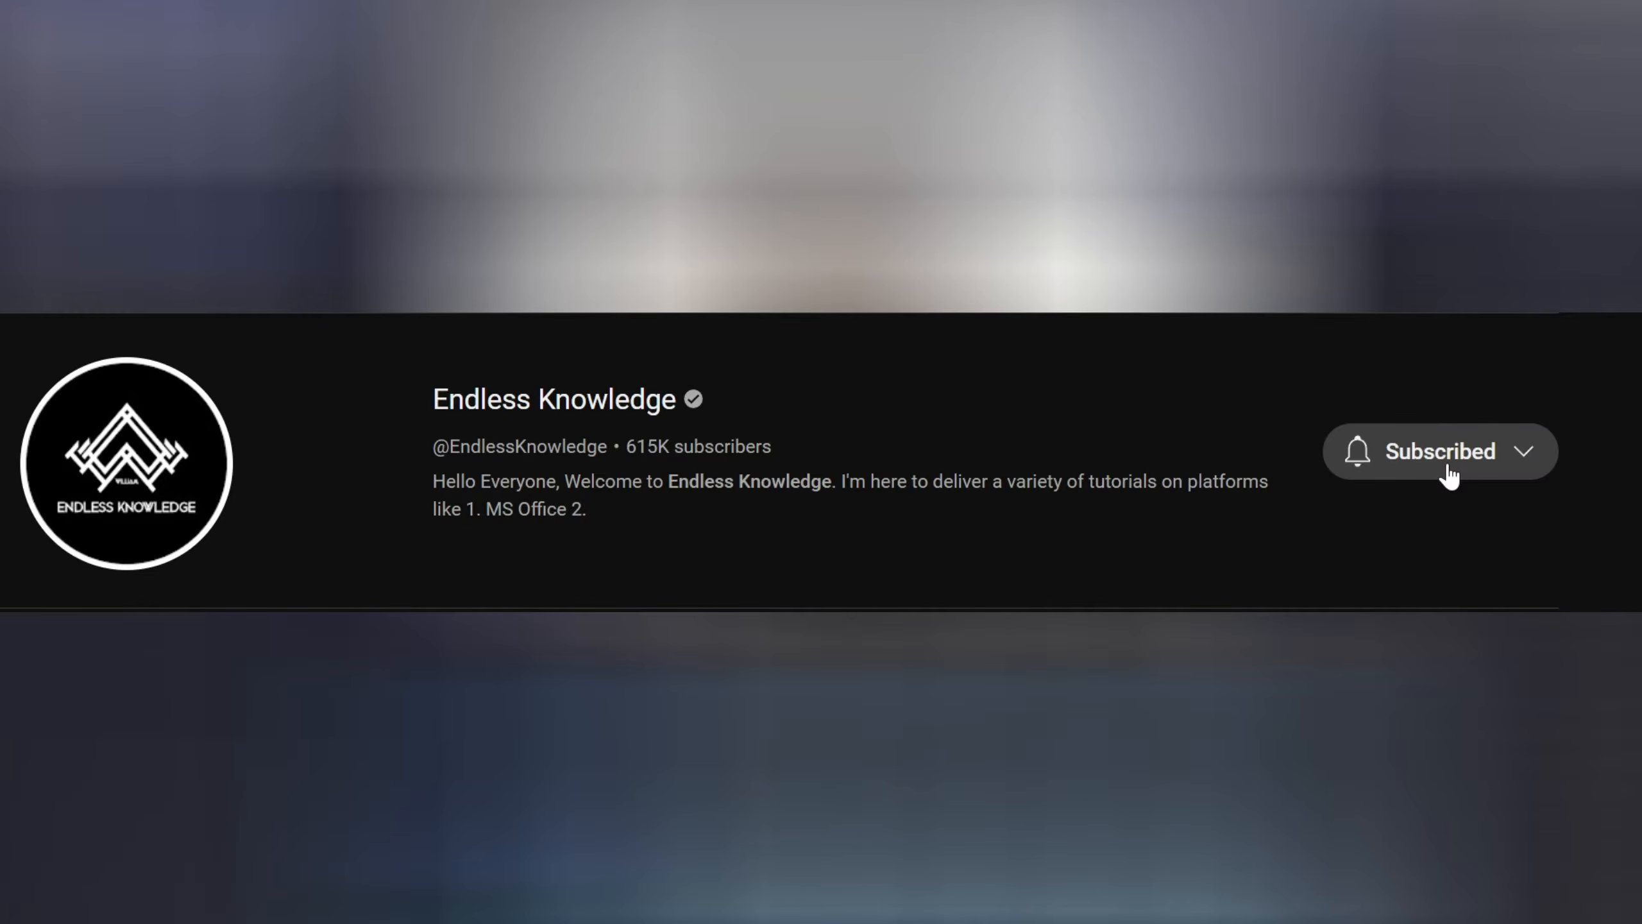
click(1358, 456)
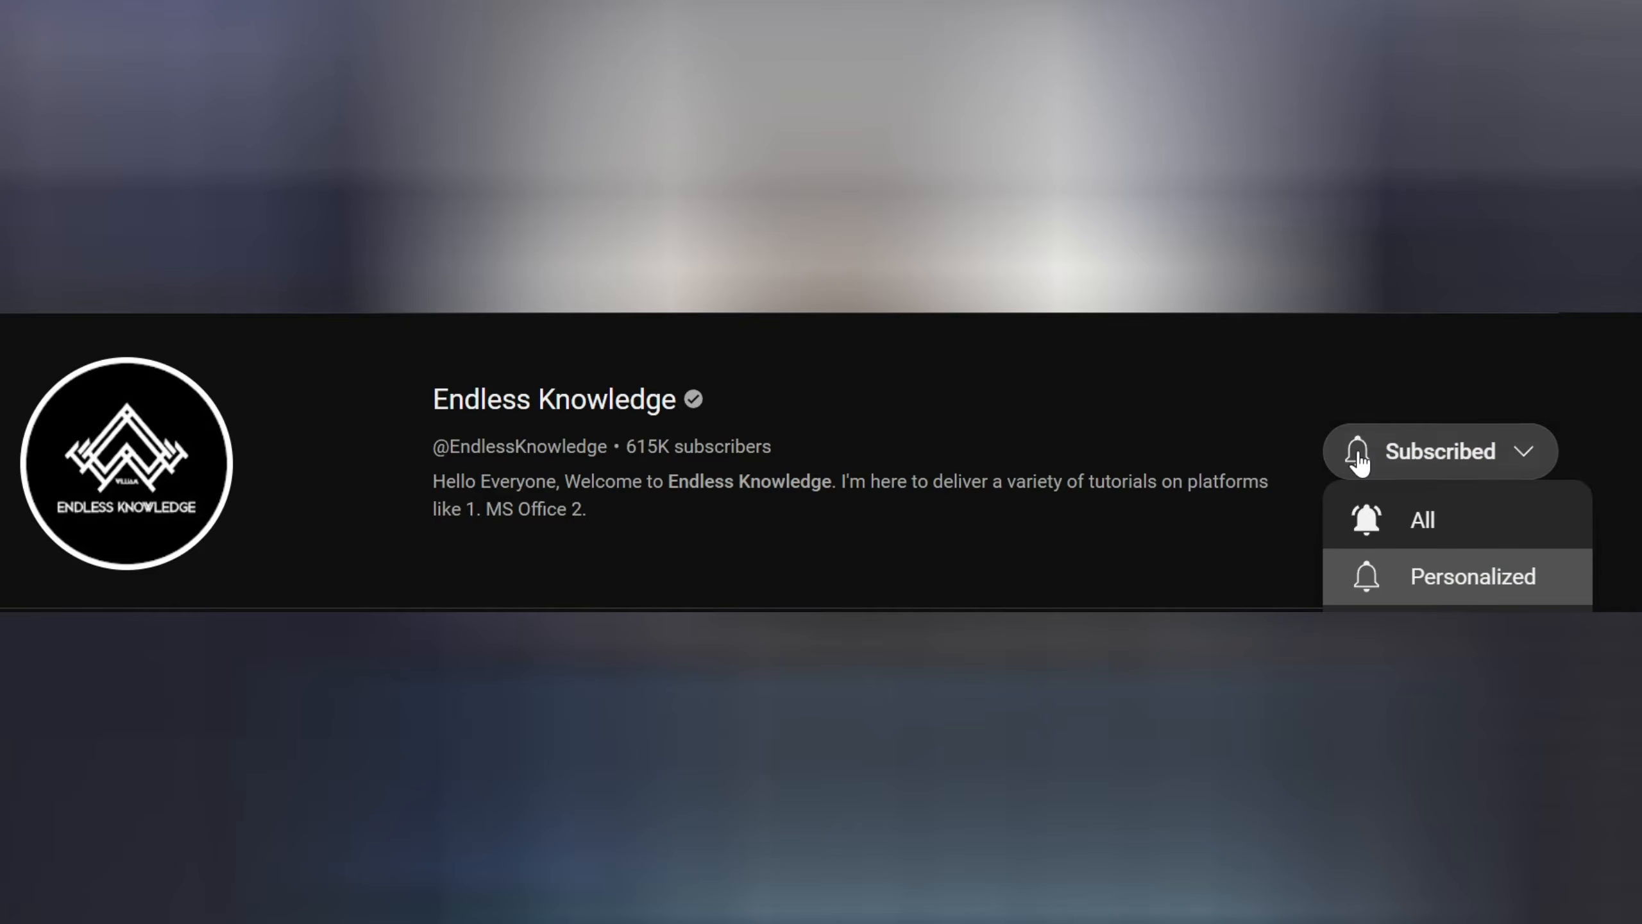
click(1454, 532)
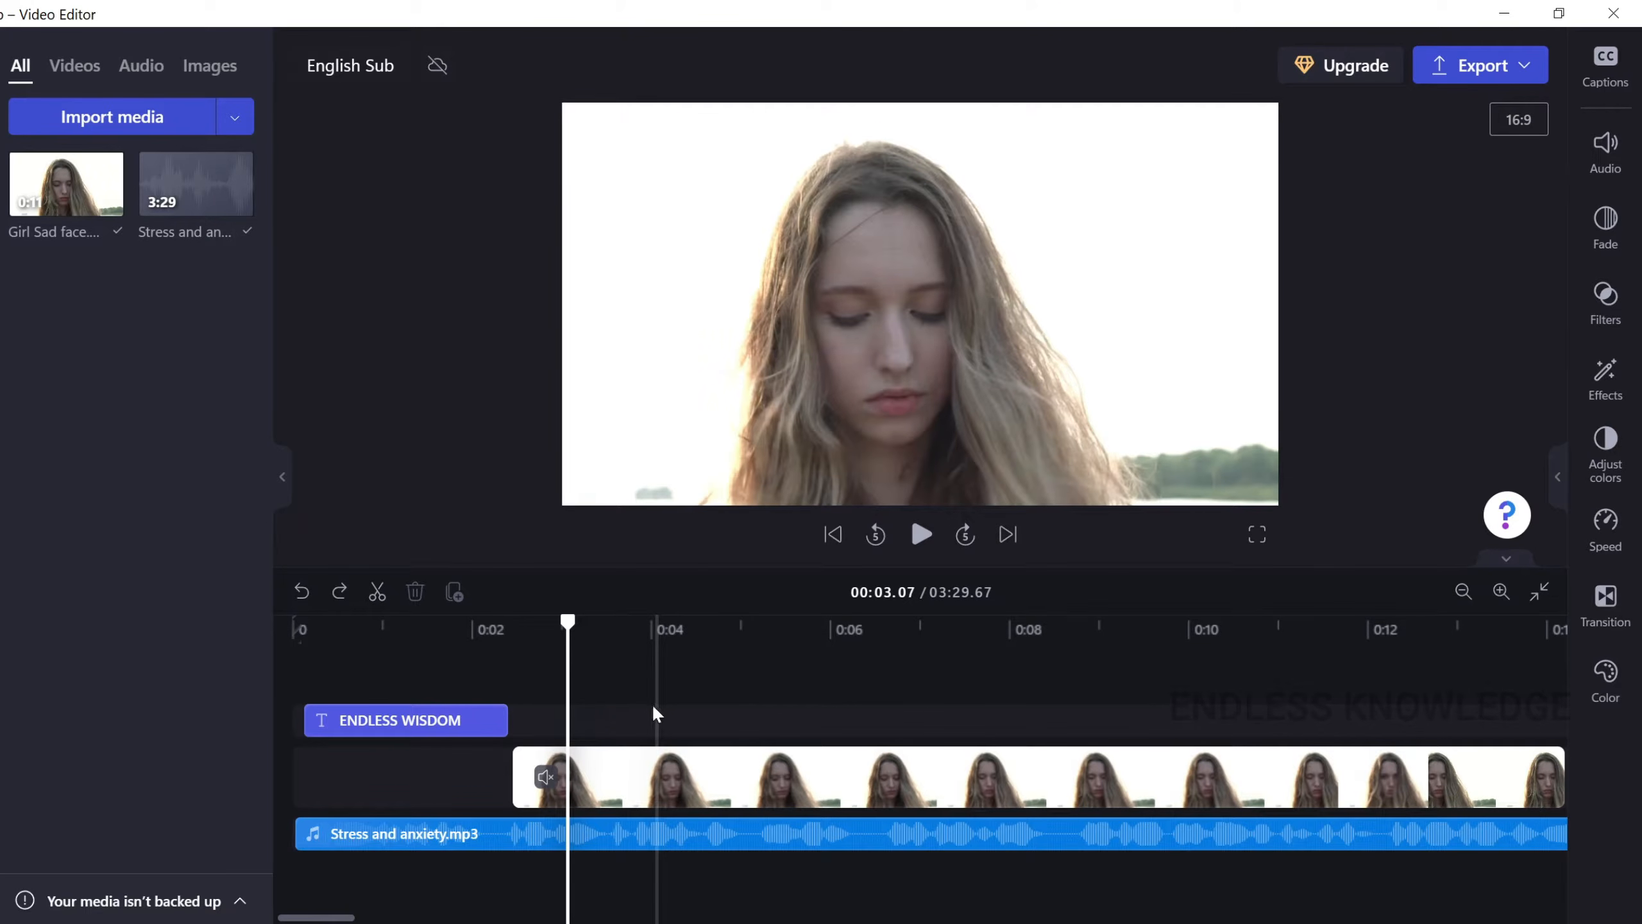
Select the Stress and anxiety.mp3 audio clip on the timeline and play a few seconds of it
click(666, 838)
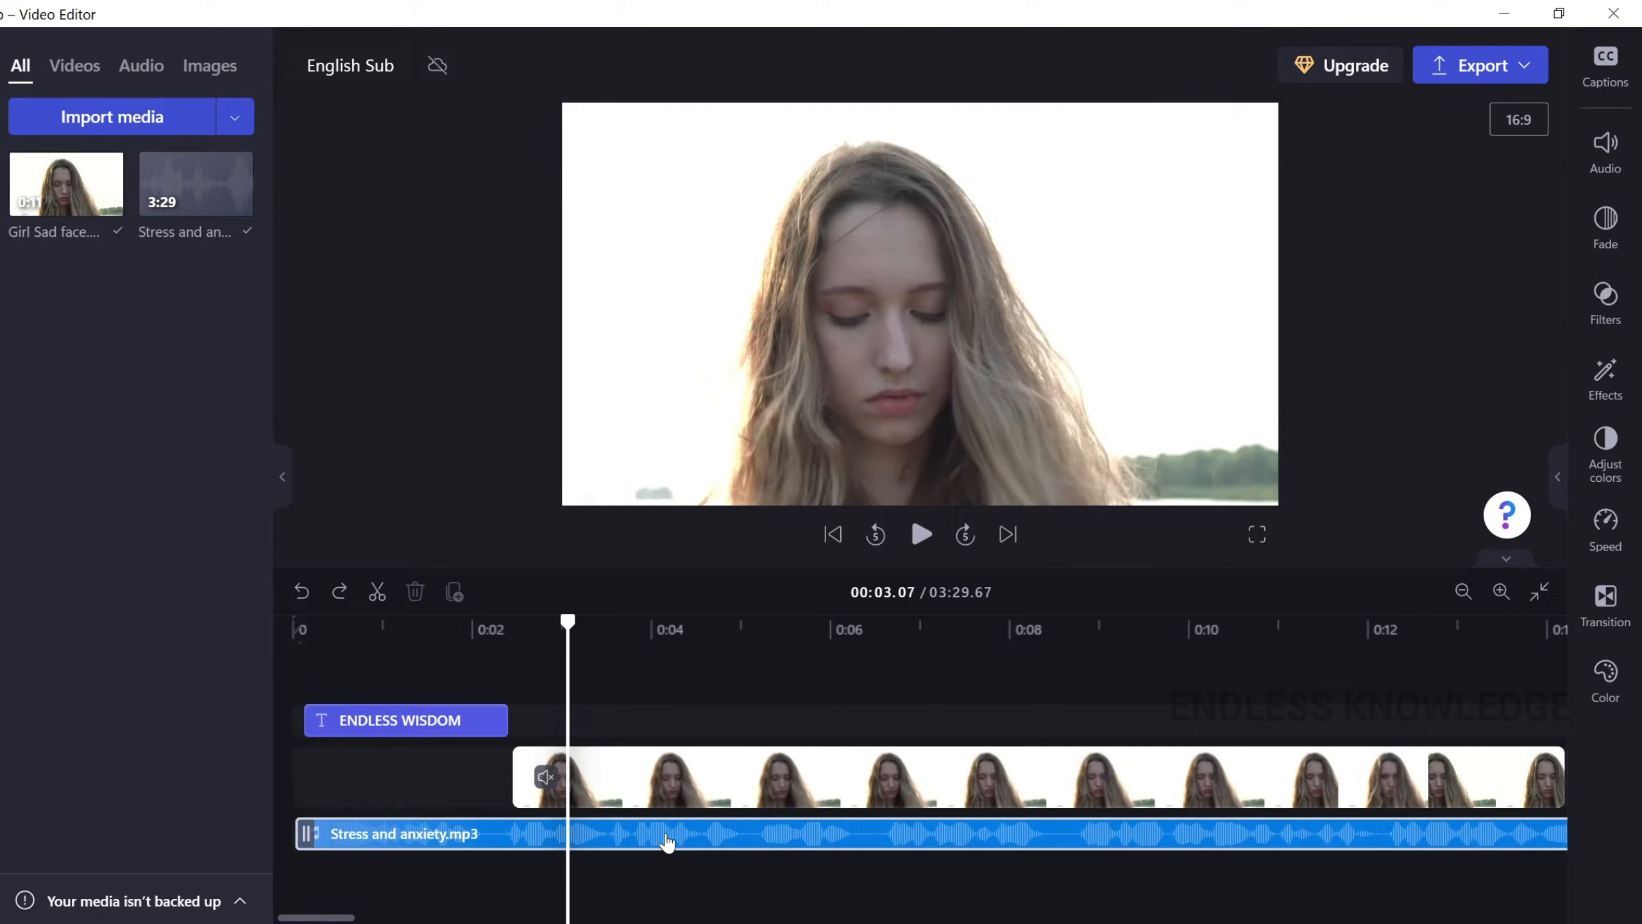
click(666, 838)
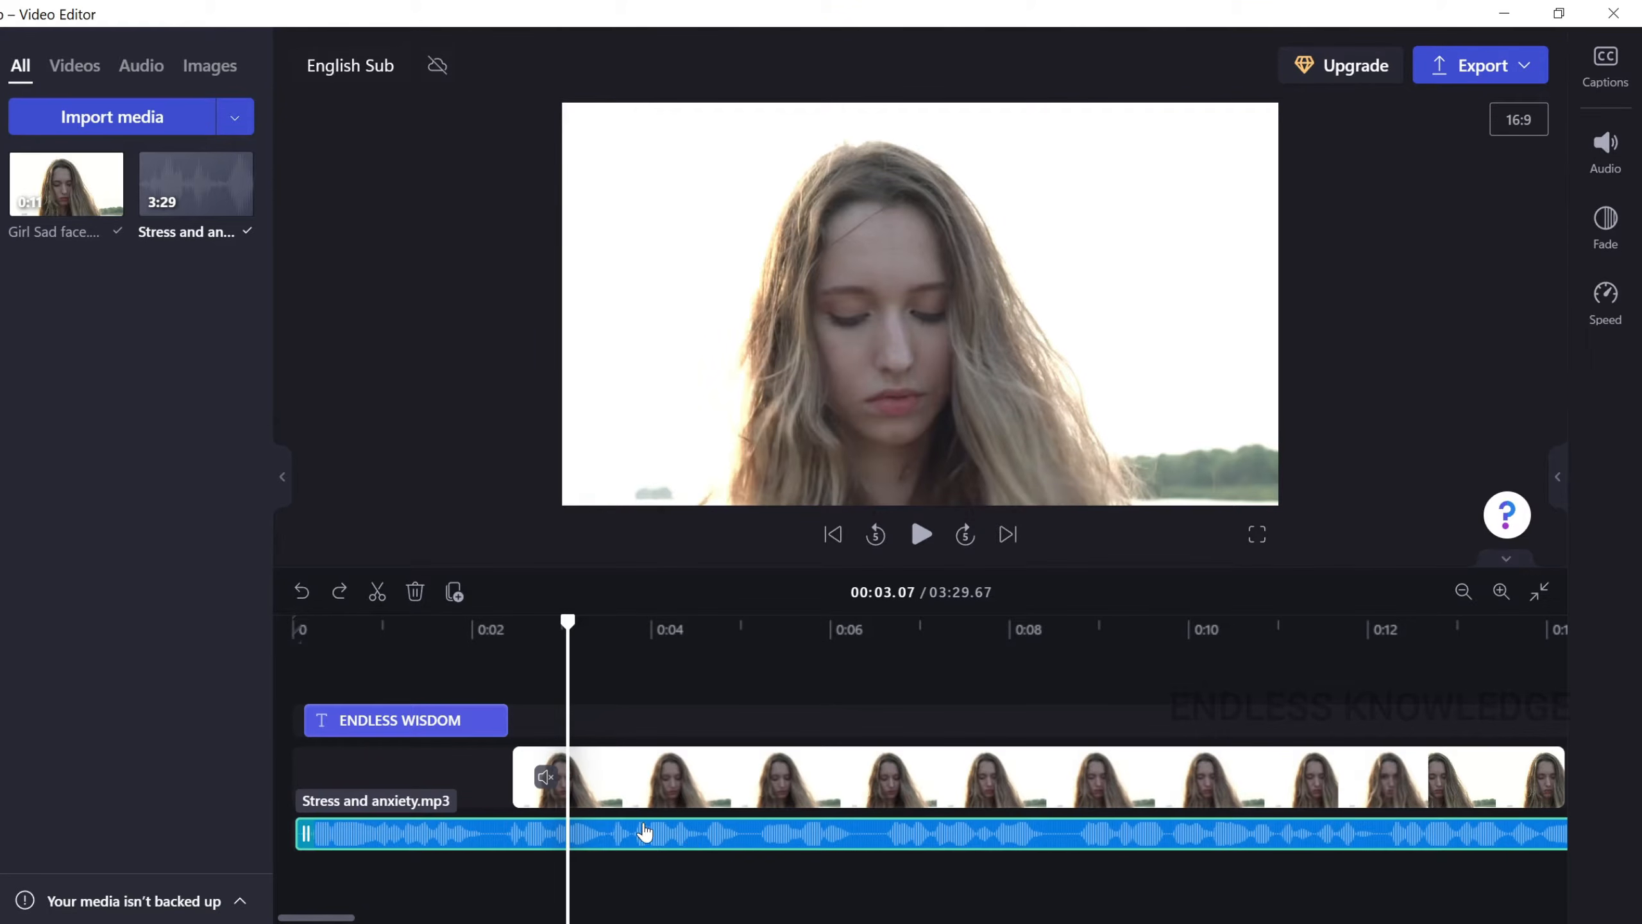
key(space)
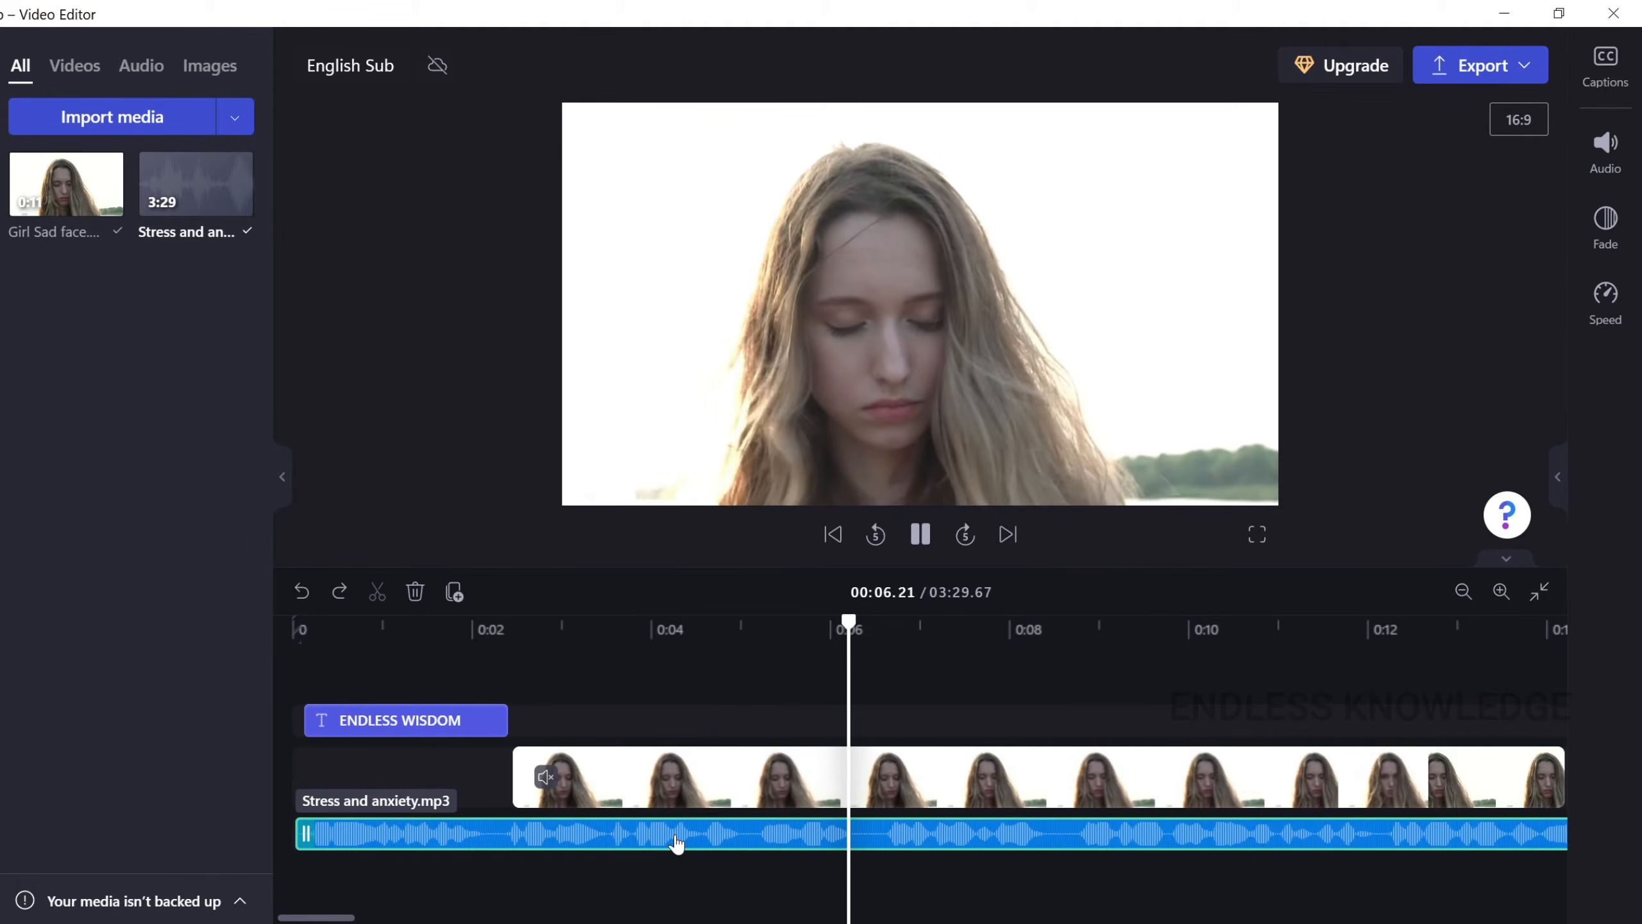
key(space)
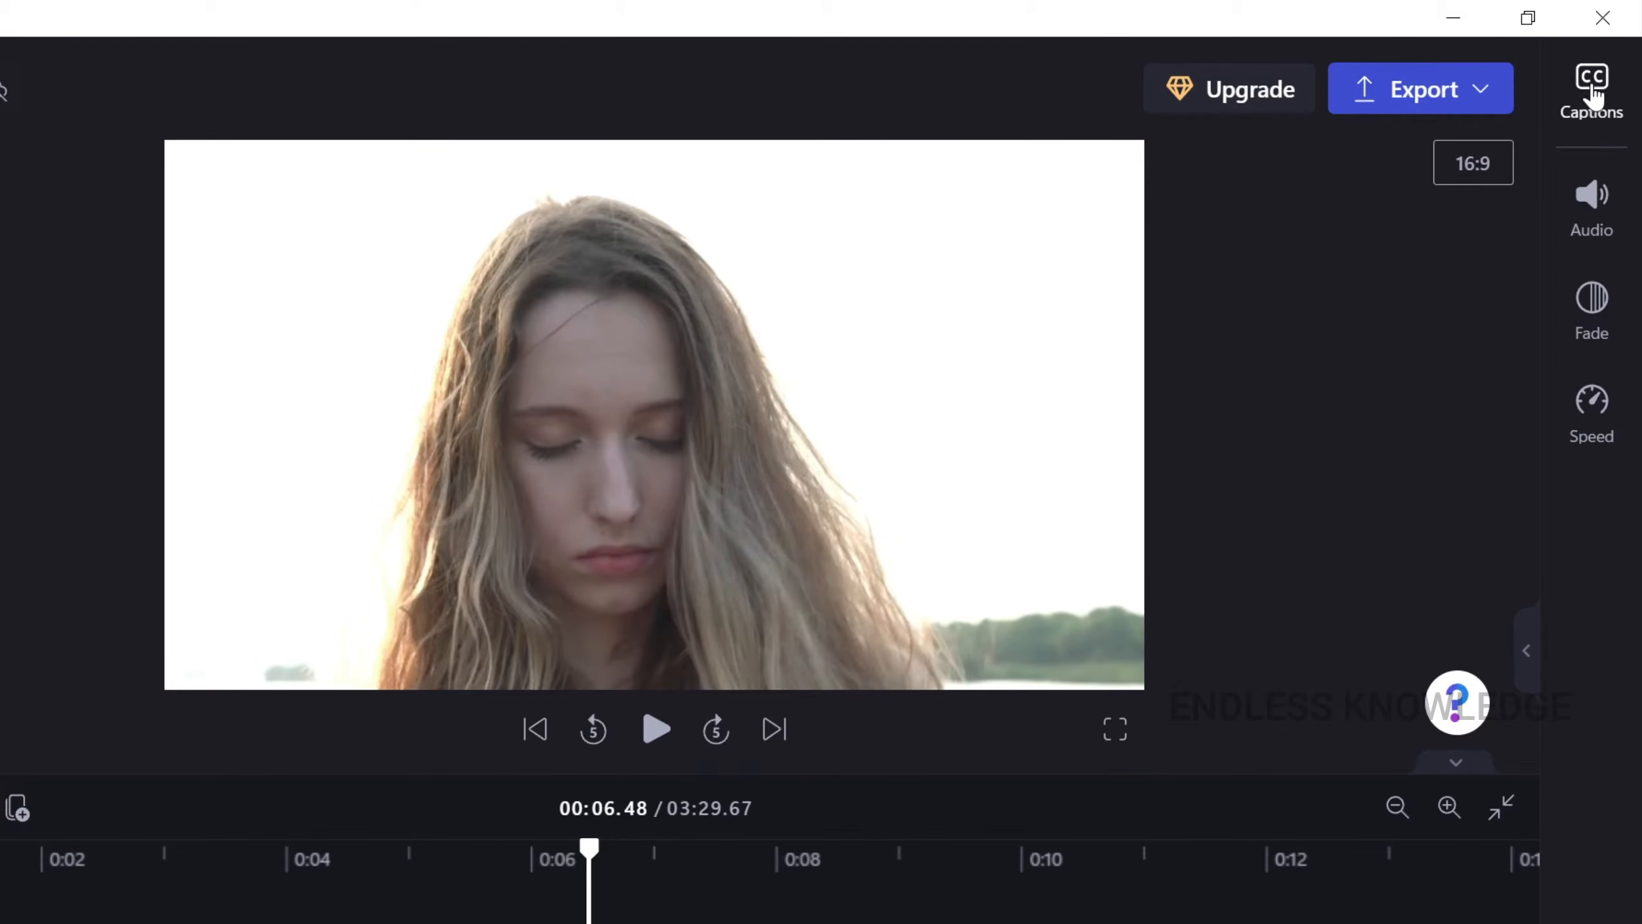
Open the caption settings and start turning on auto-captions to bring up the recognition language options
click(1594, 87)
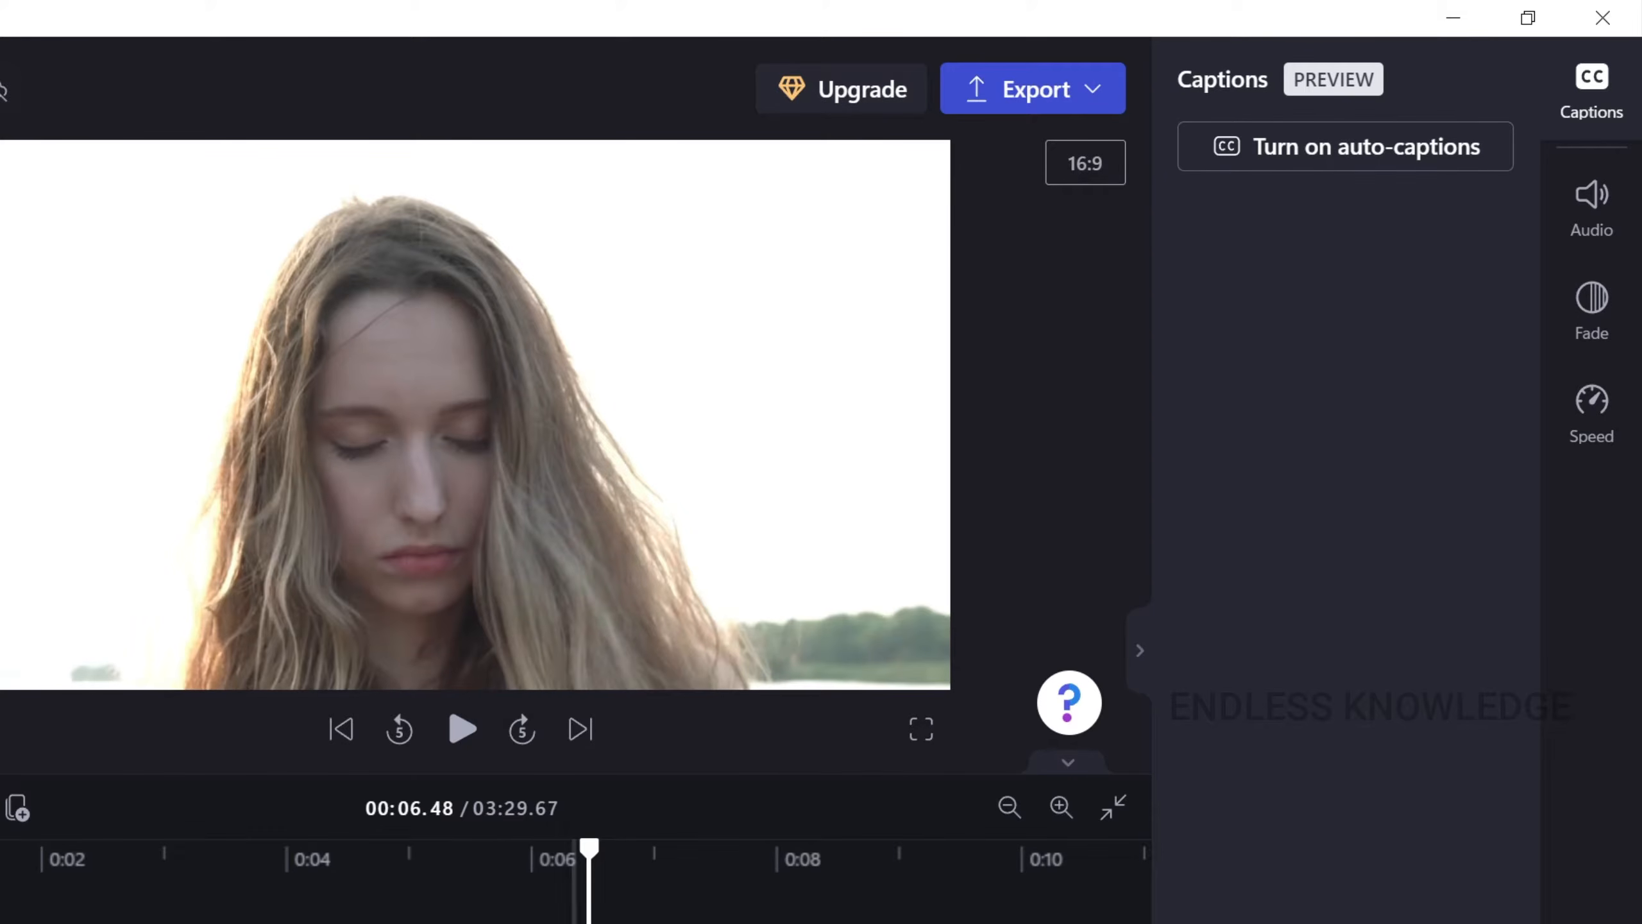
click(620, 880)
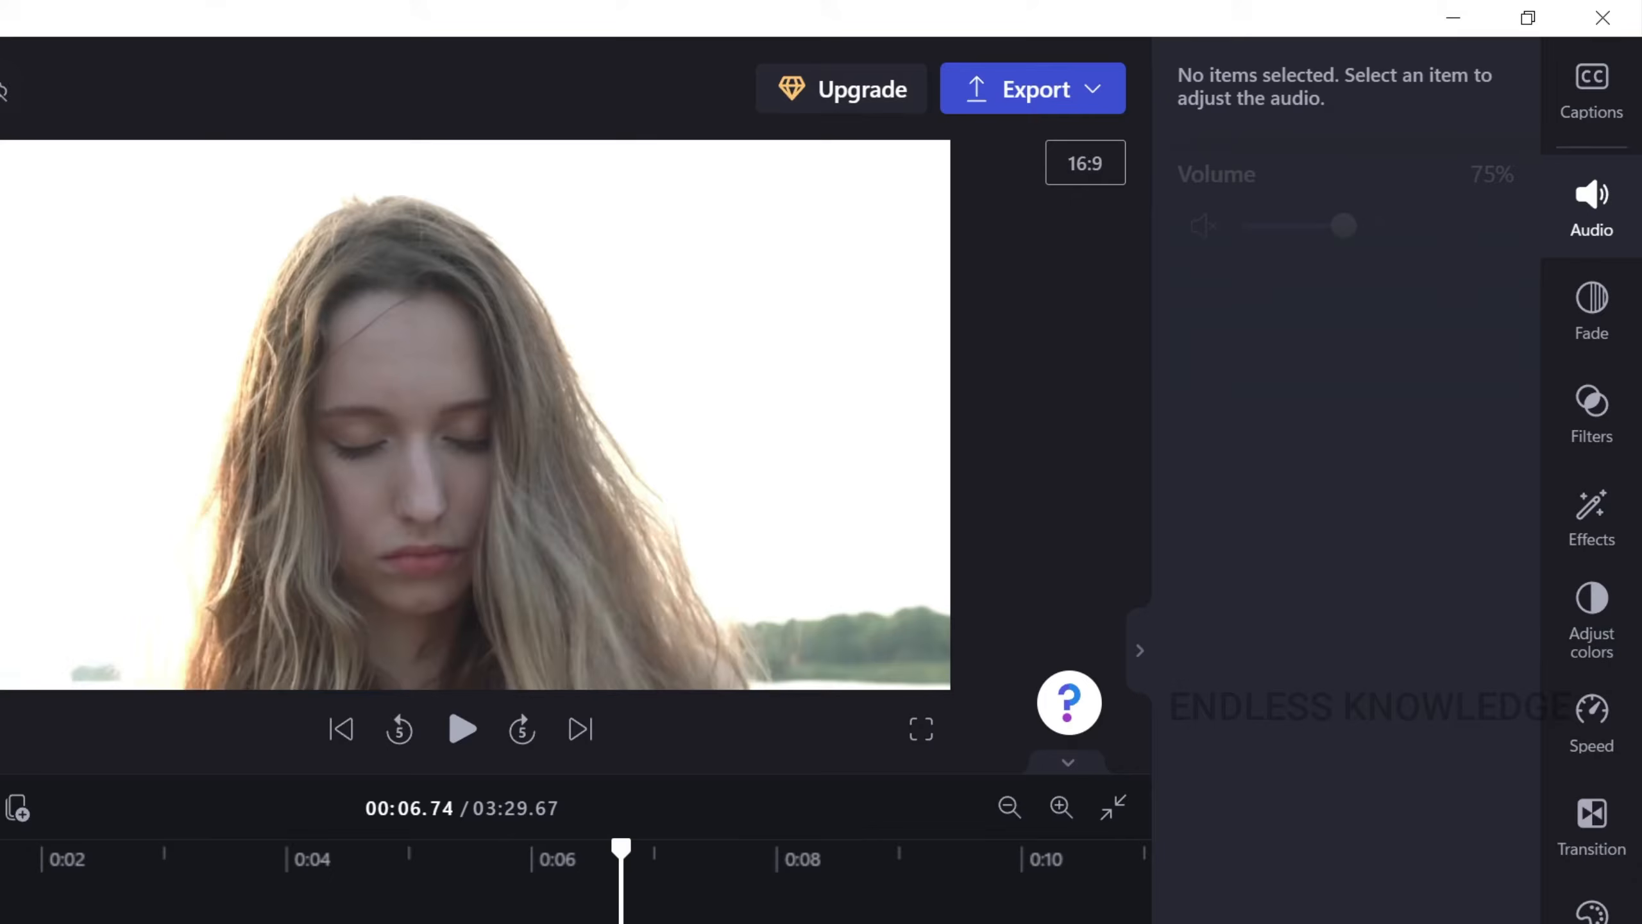
click(1588, 91)
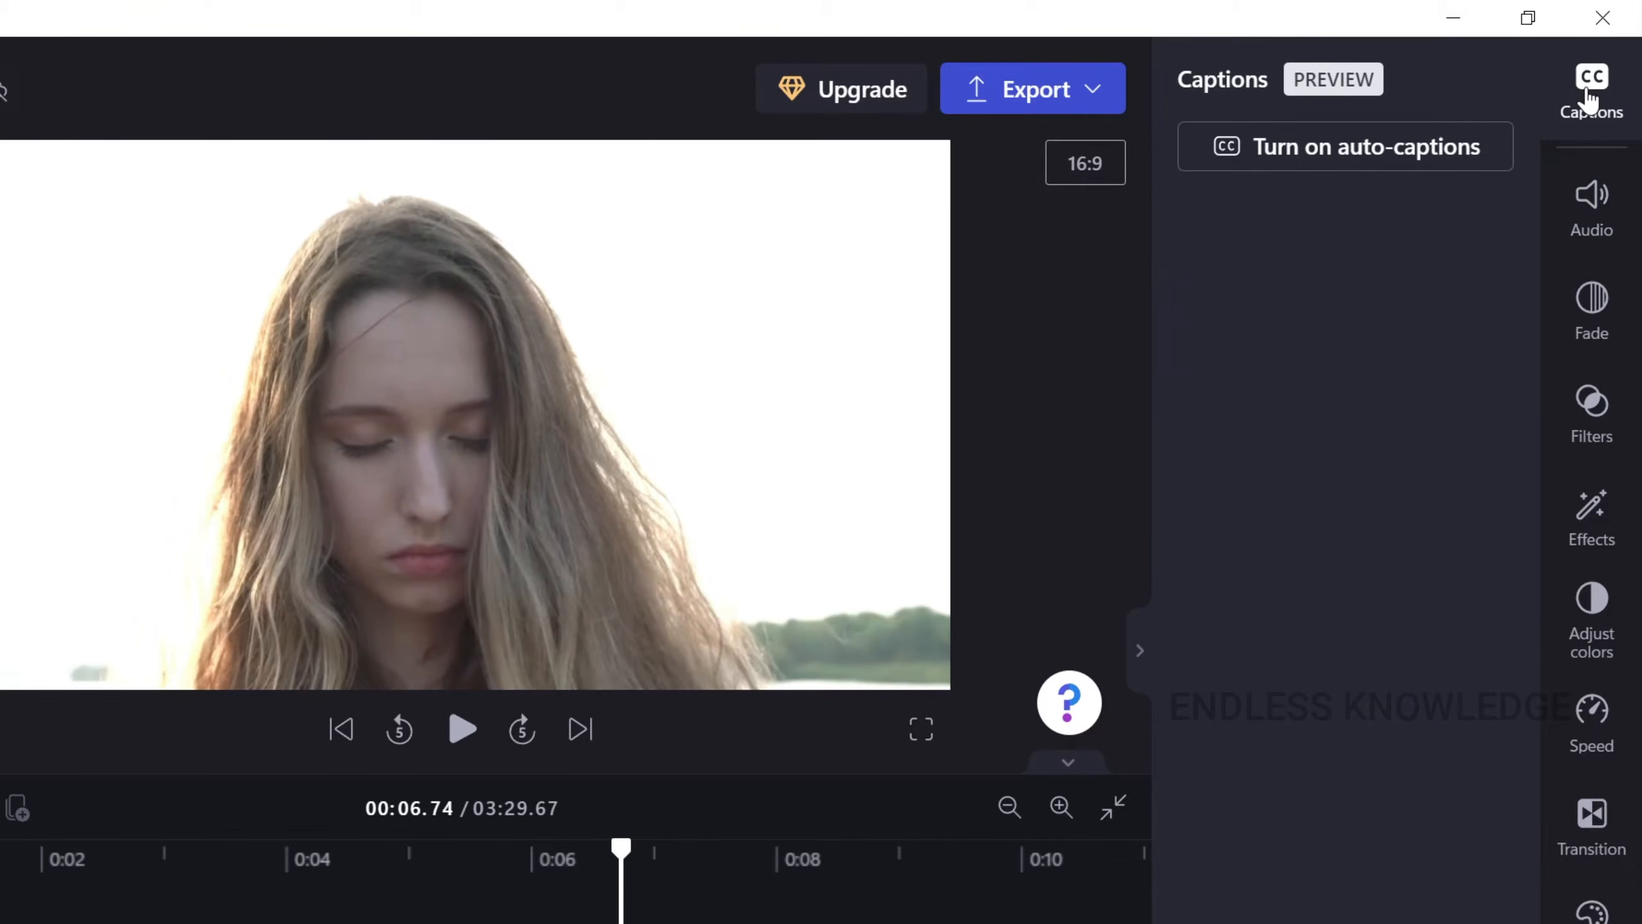
click(1360, 155)
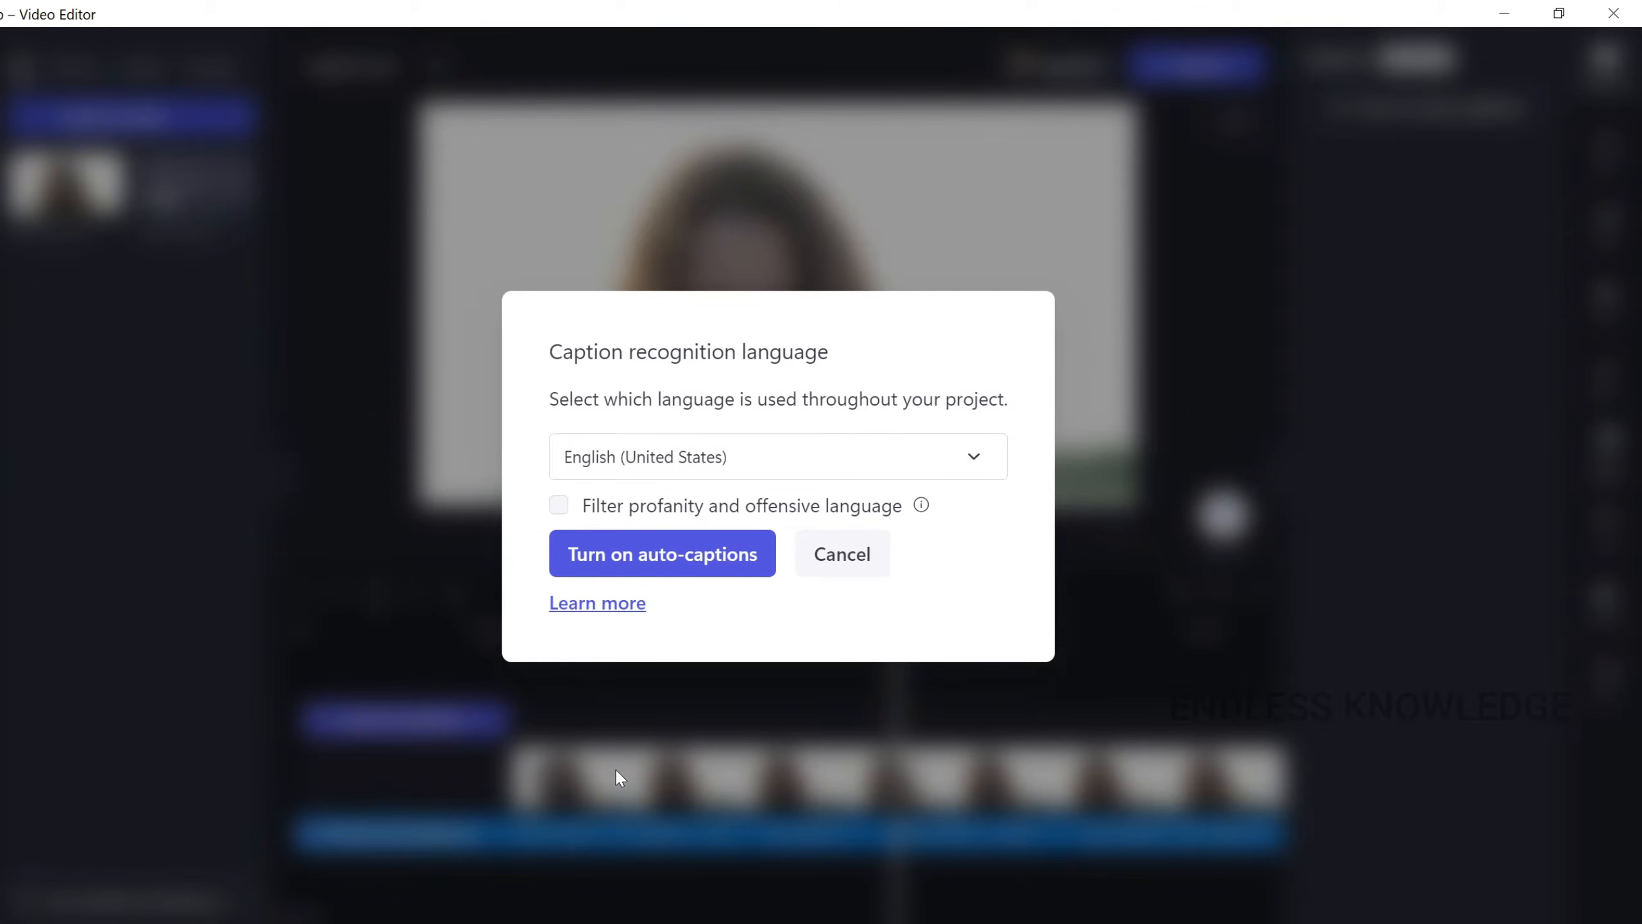
Look at the caption recognition language choices and enable filtering of profanity and offensive language
click(749, 470)
click(750, 470)
click(562, 512)
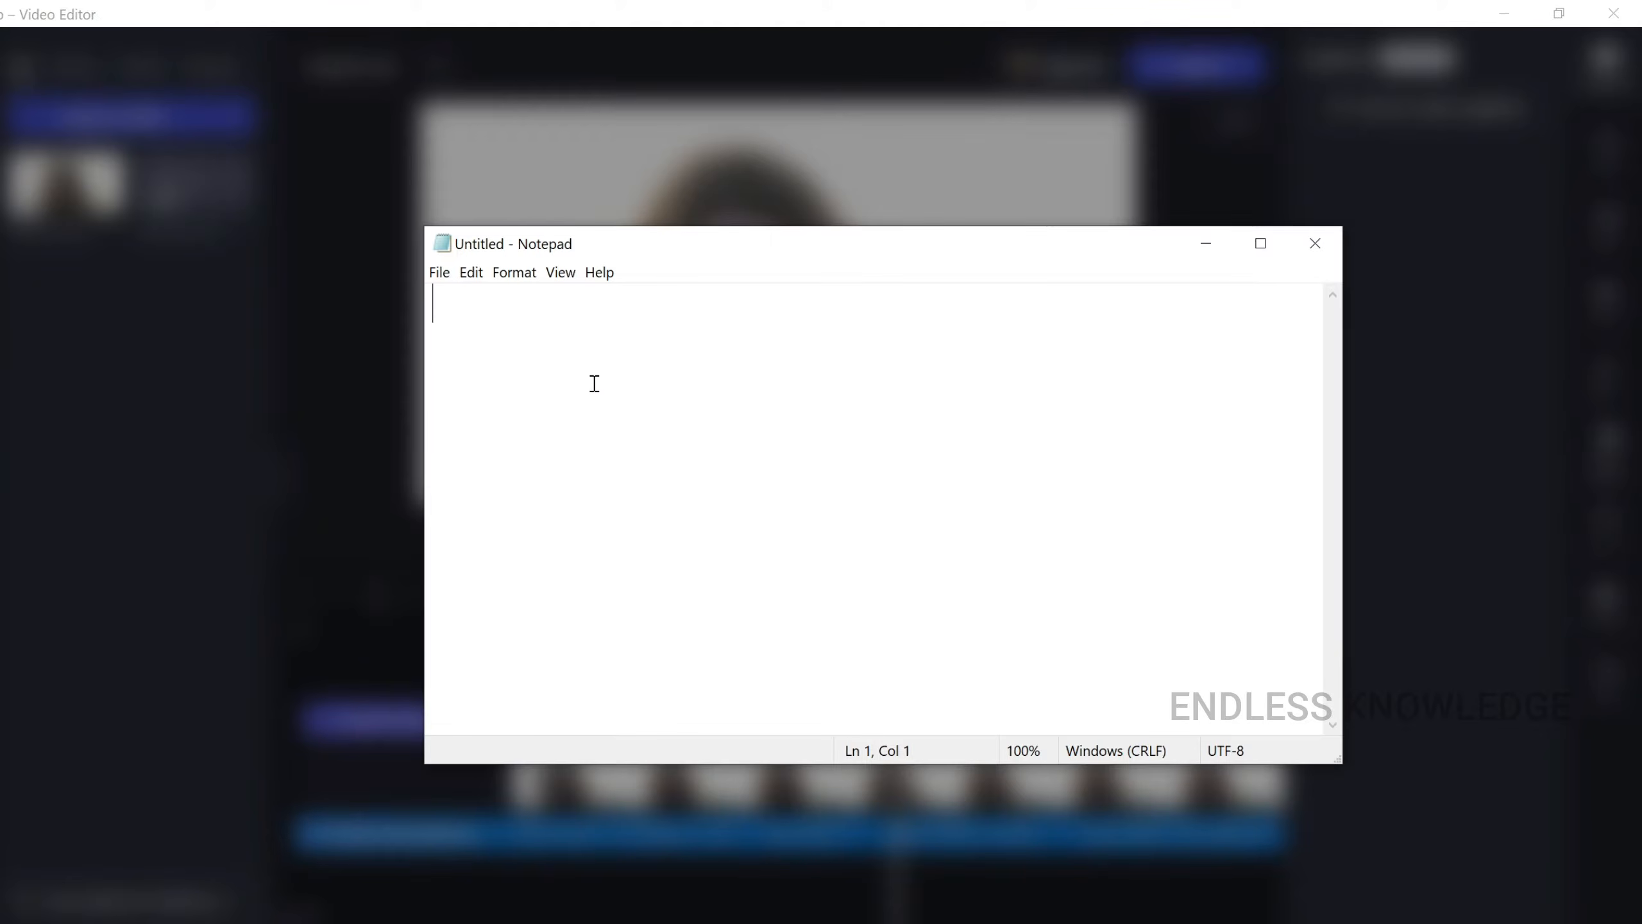
Enter "****" in the blank Notepad document and close it without saving
text(****)
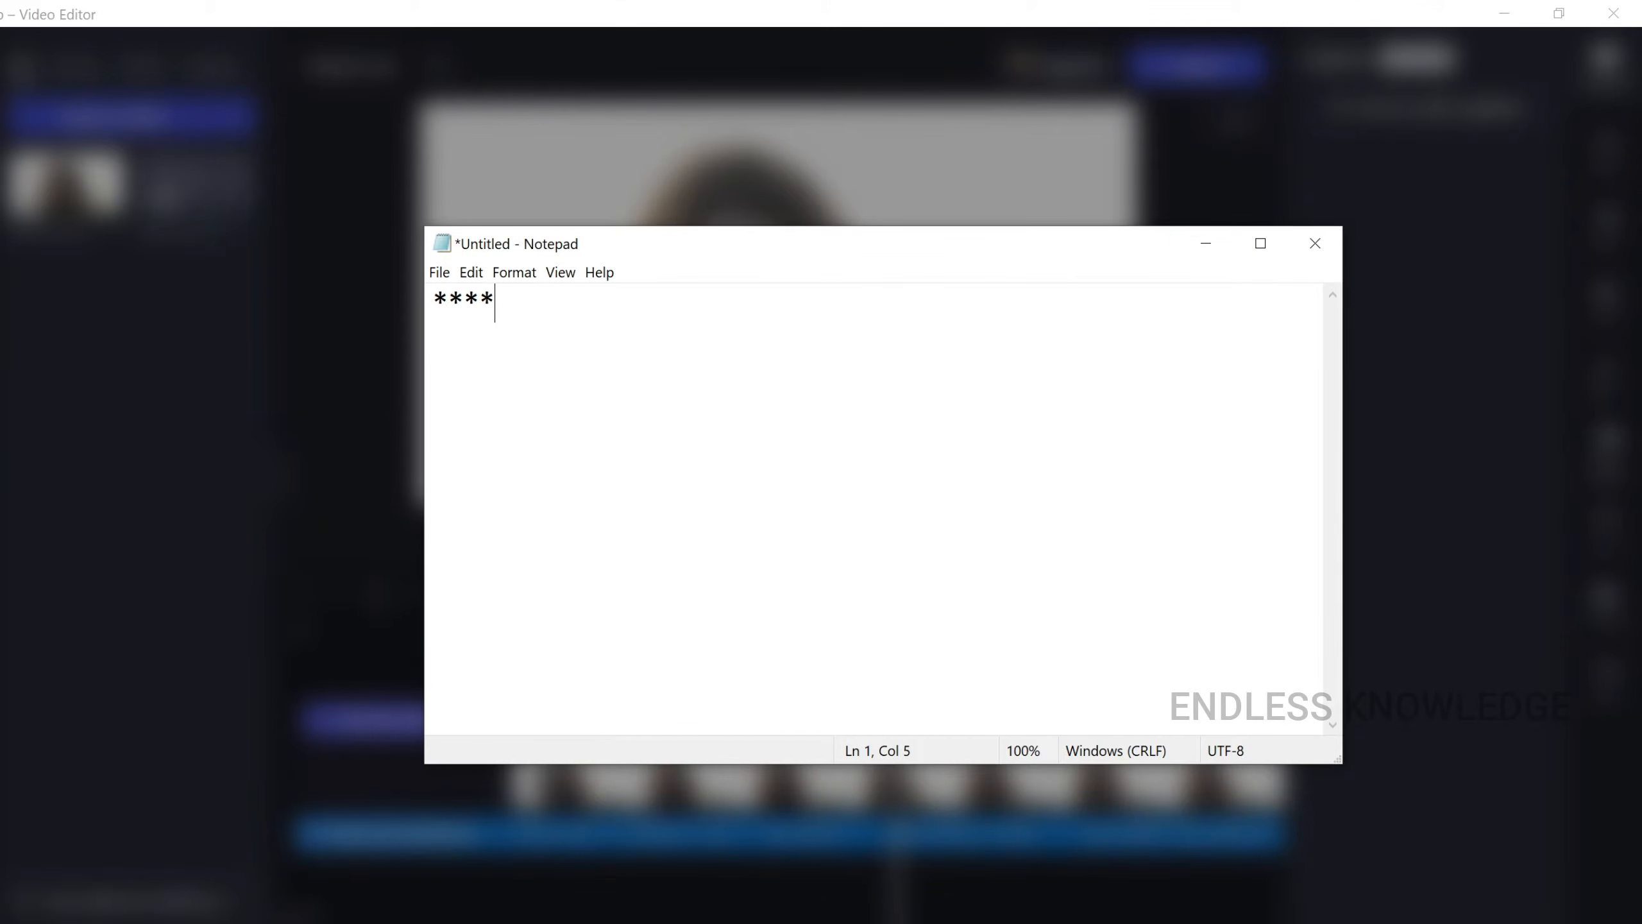
click(1314, 243)
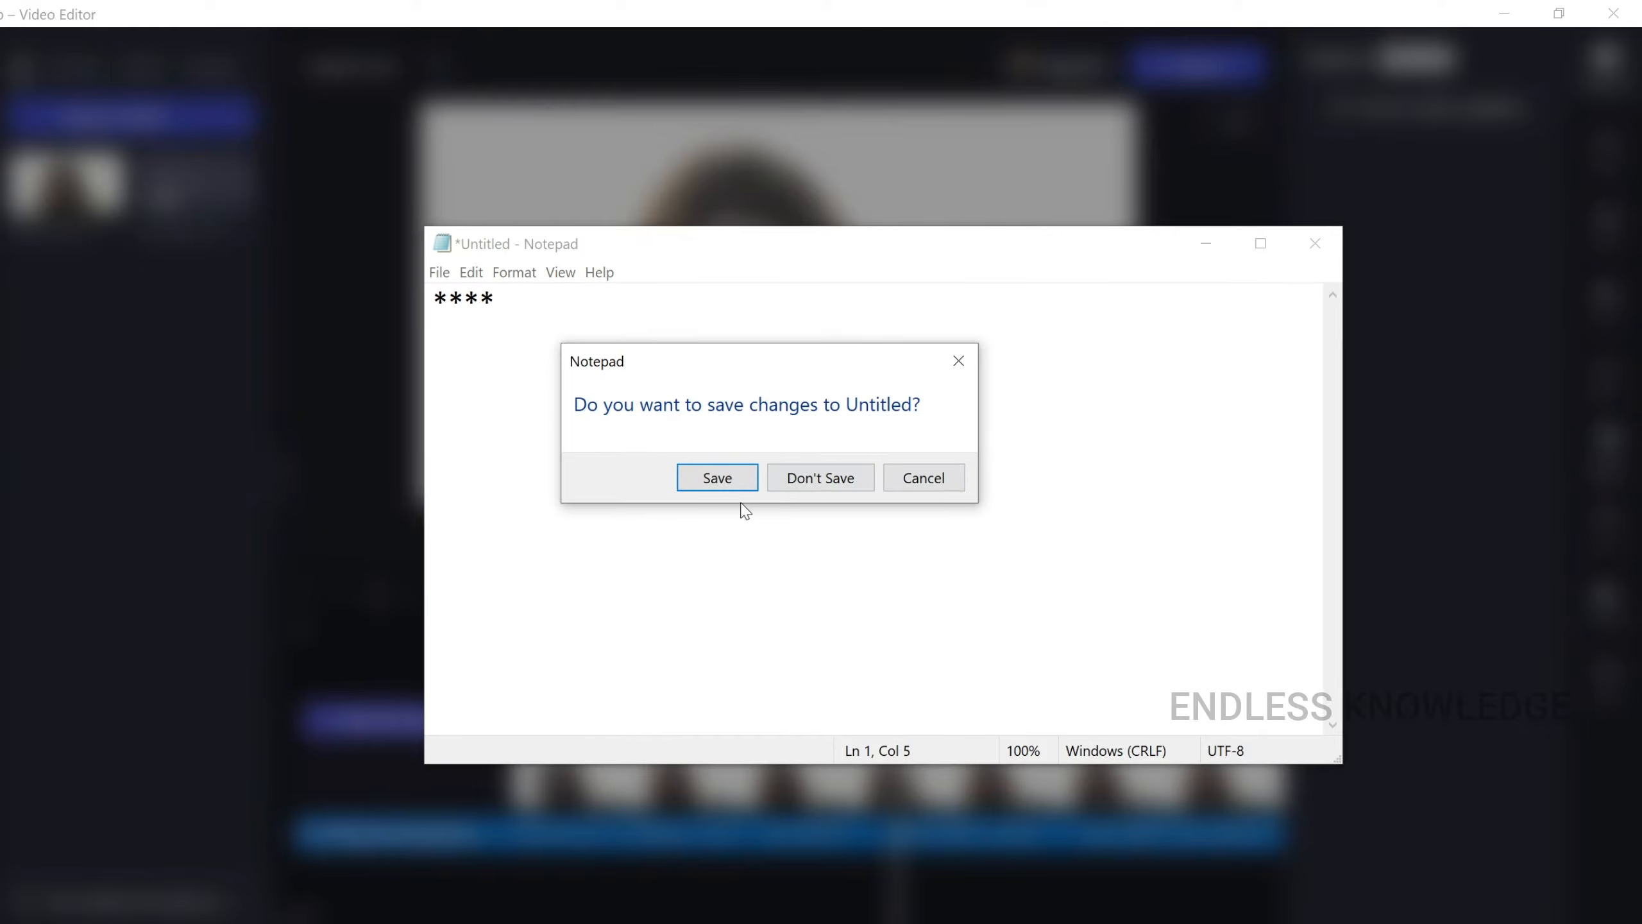
click(795, 477)
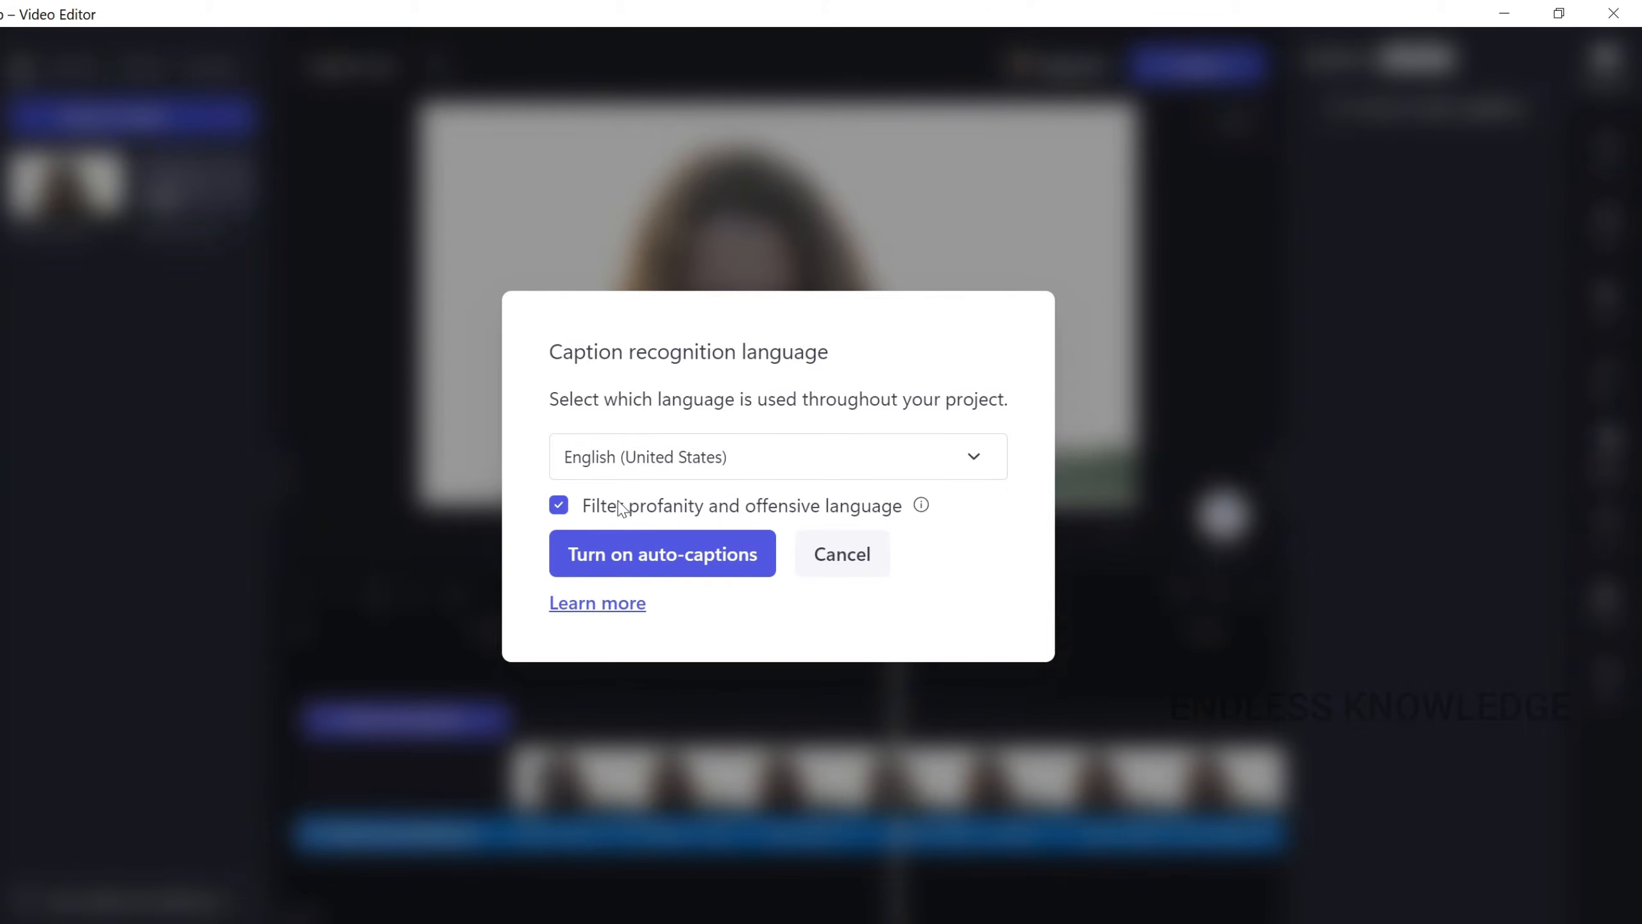
Disable the profanity and offensive language filter and turn on auto-captions in English (United States)
click(559, 506)
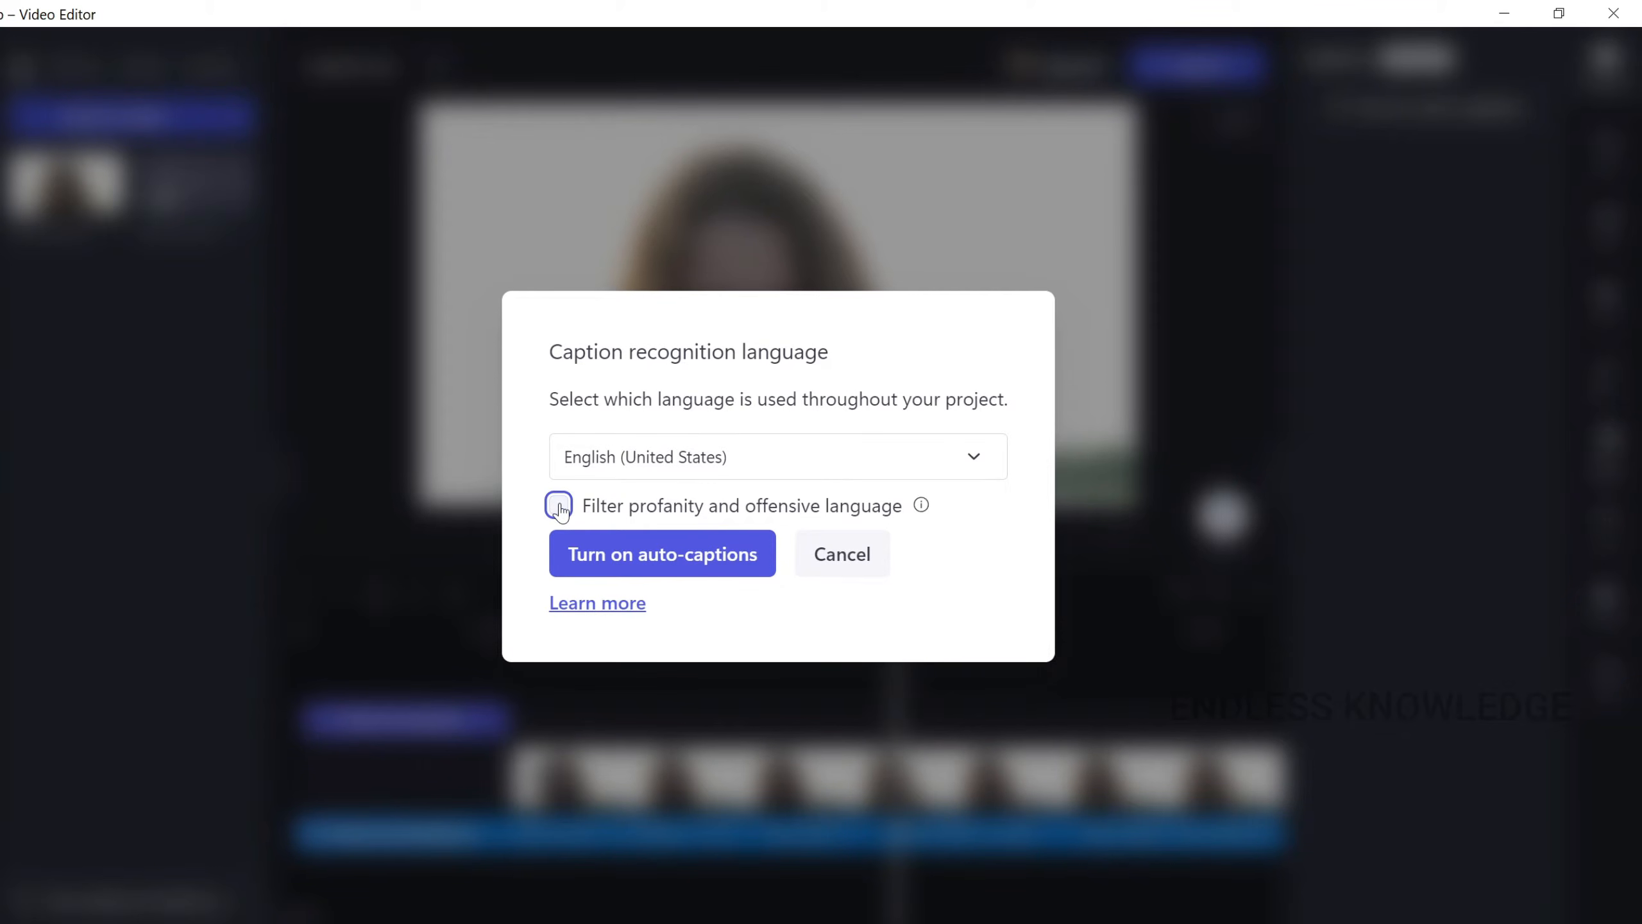
click(702, 565)
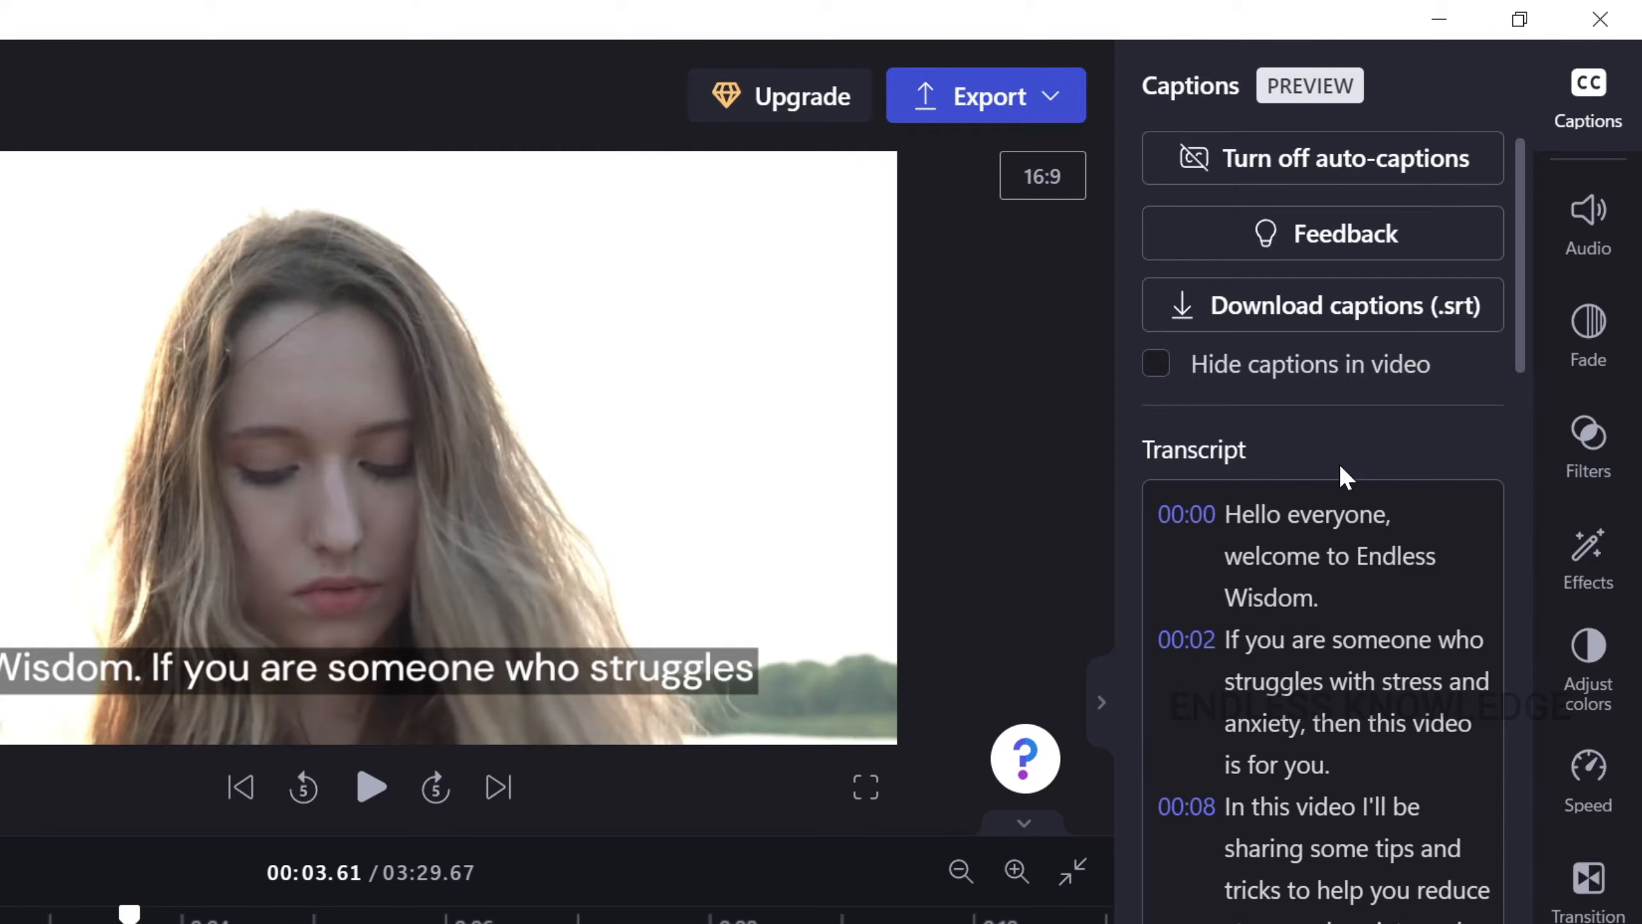
Look through the generated transcript and replace "Hello" with "Hi" in the caption at 00:00
scroll(1339, 461, down, 15)
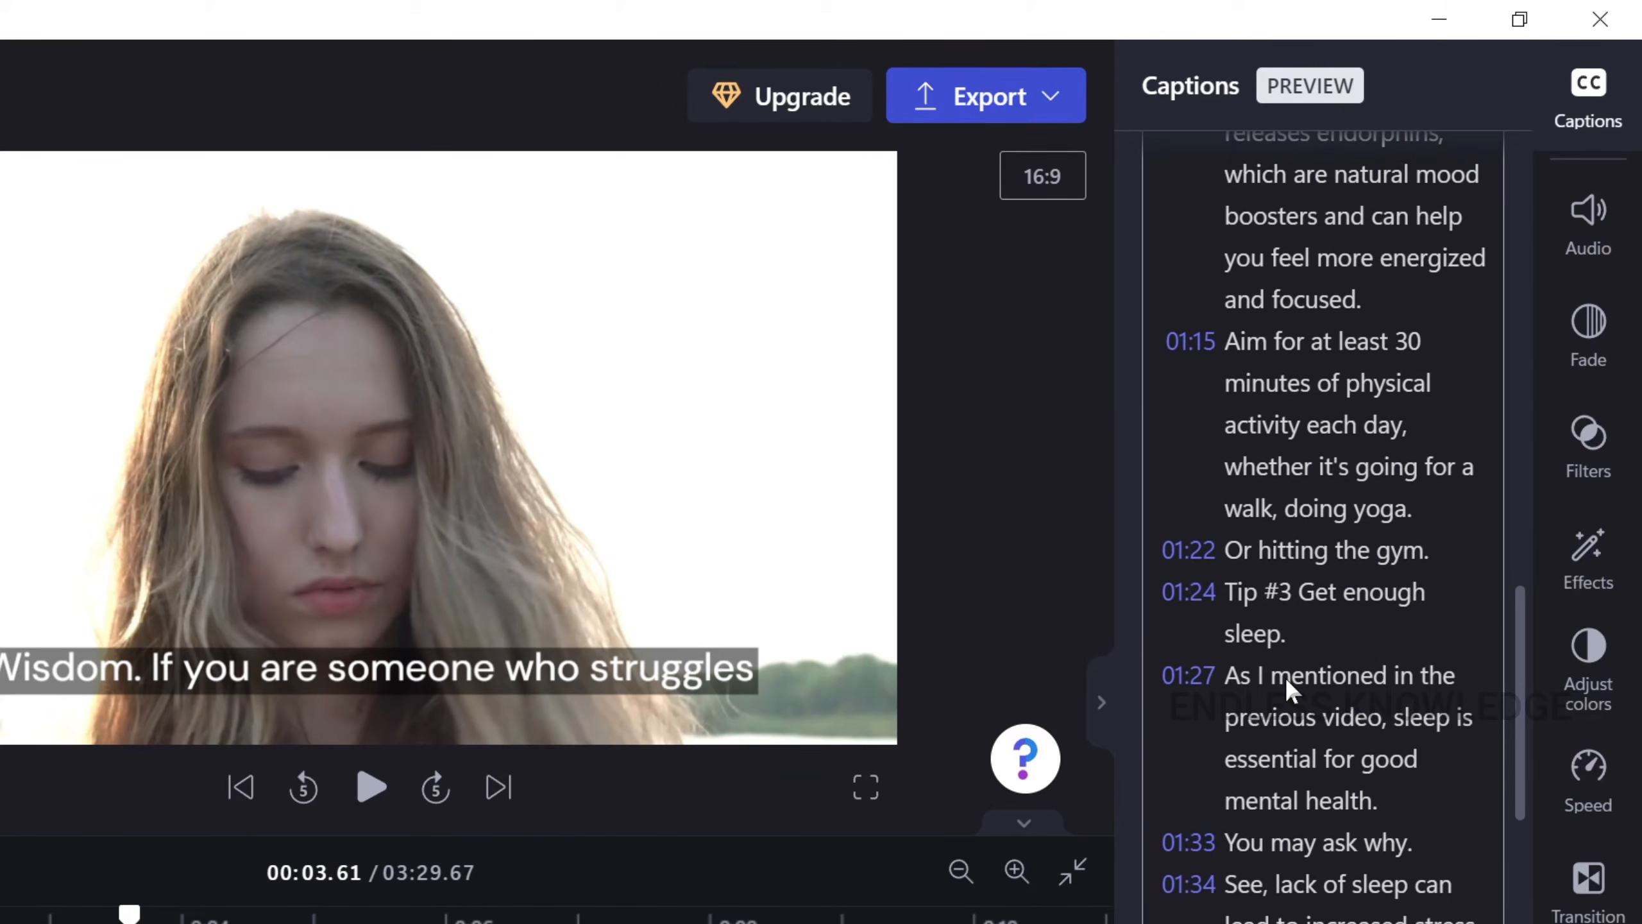
scroll(1282, 693, up, 15)
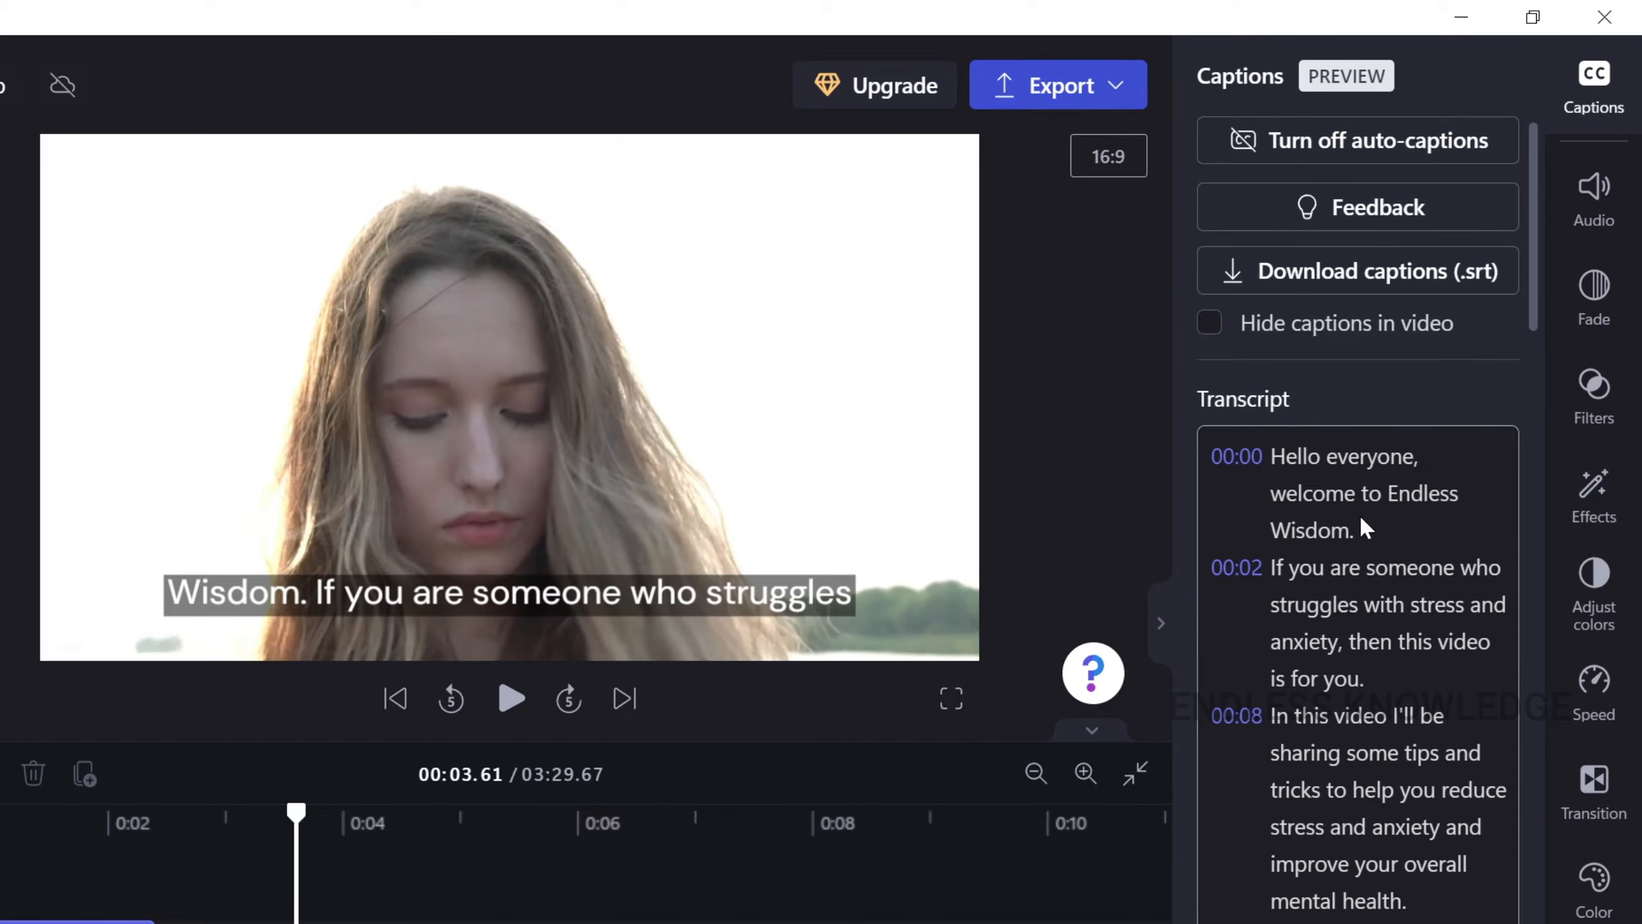
click(1301, 456)
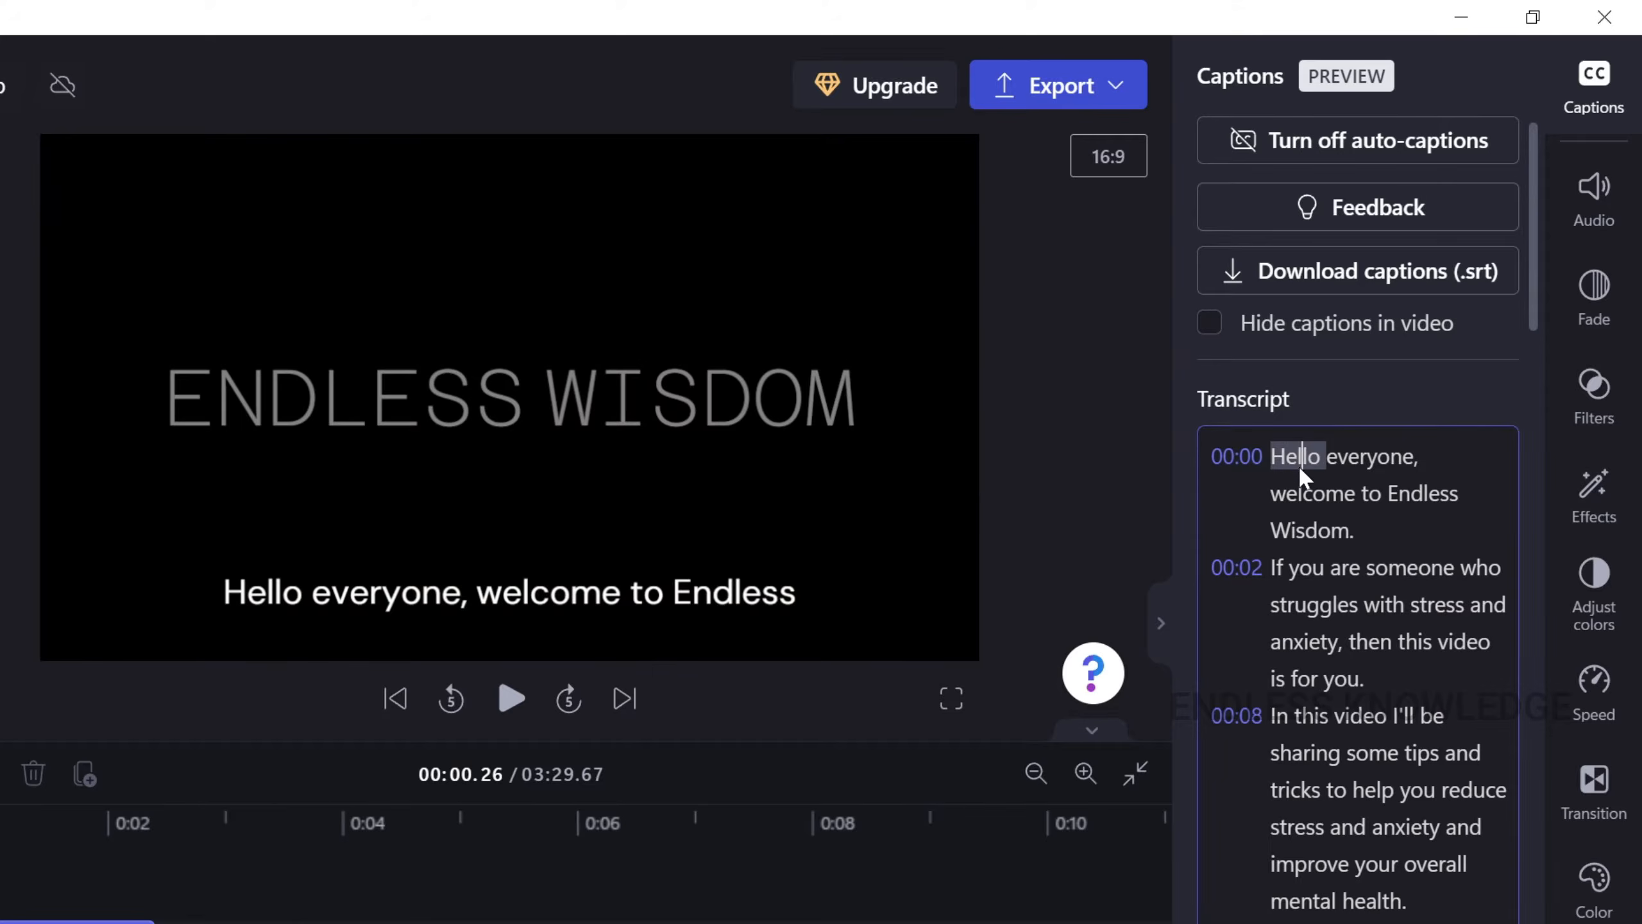
double_click(1301, 458)
text(Hi)
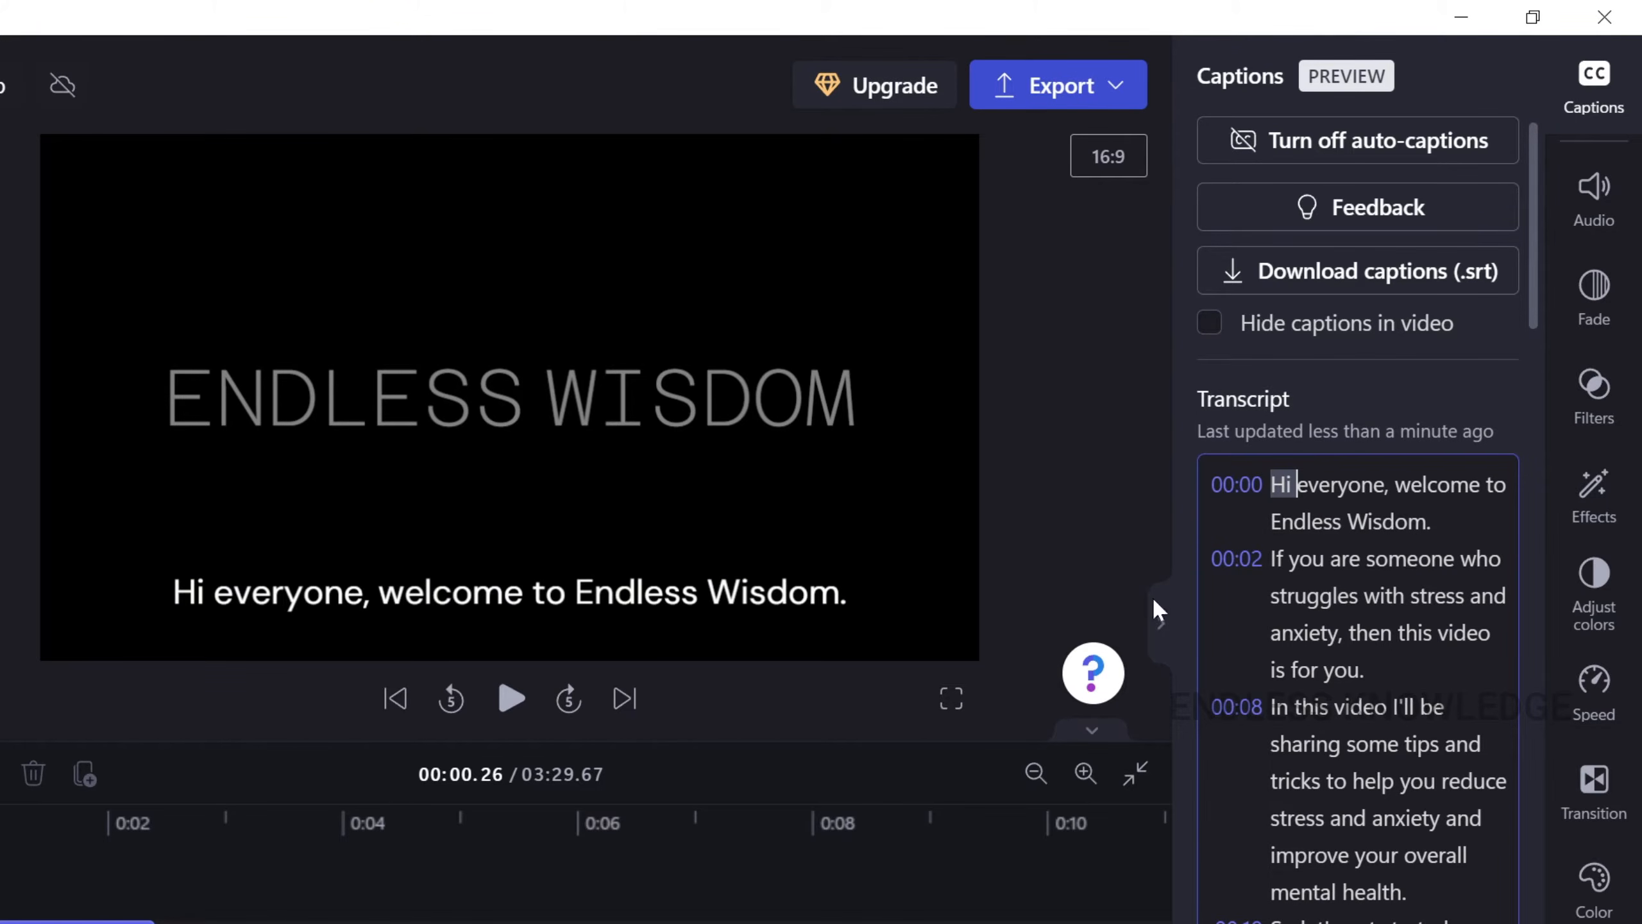
click(1380, 517)
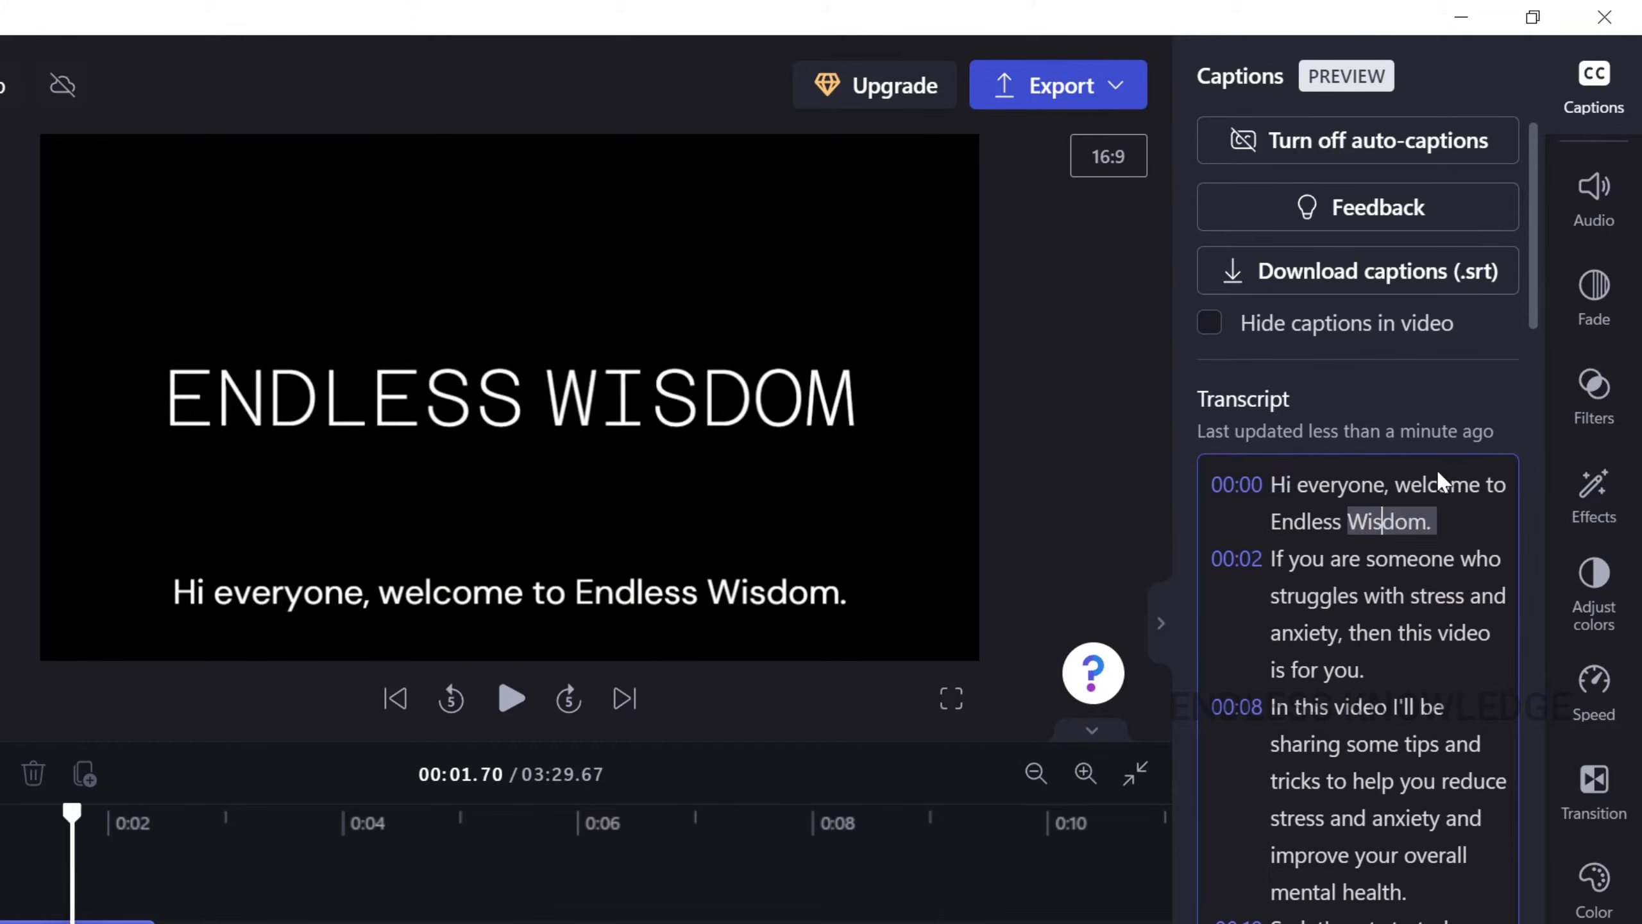
Clear all changes made to the transcript and return to its beginning
drag(1536, 223, 1534, 923)
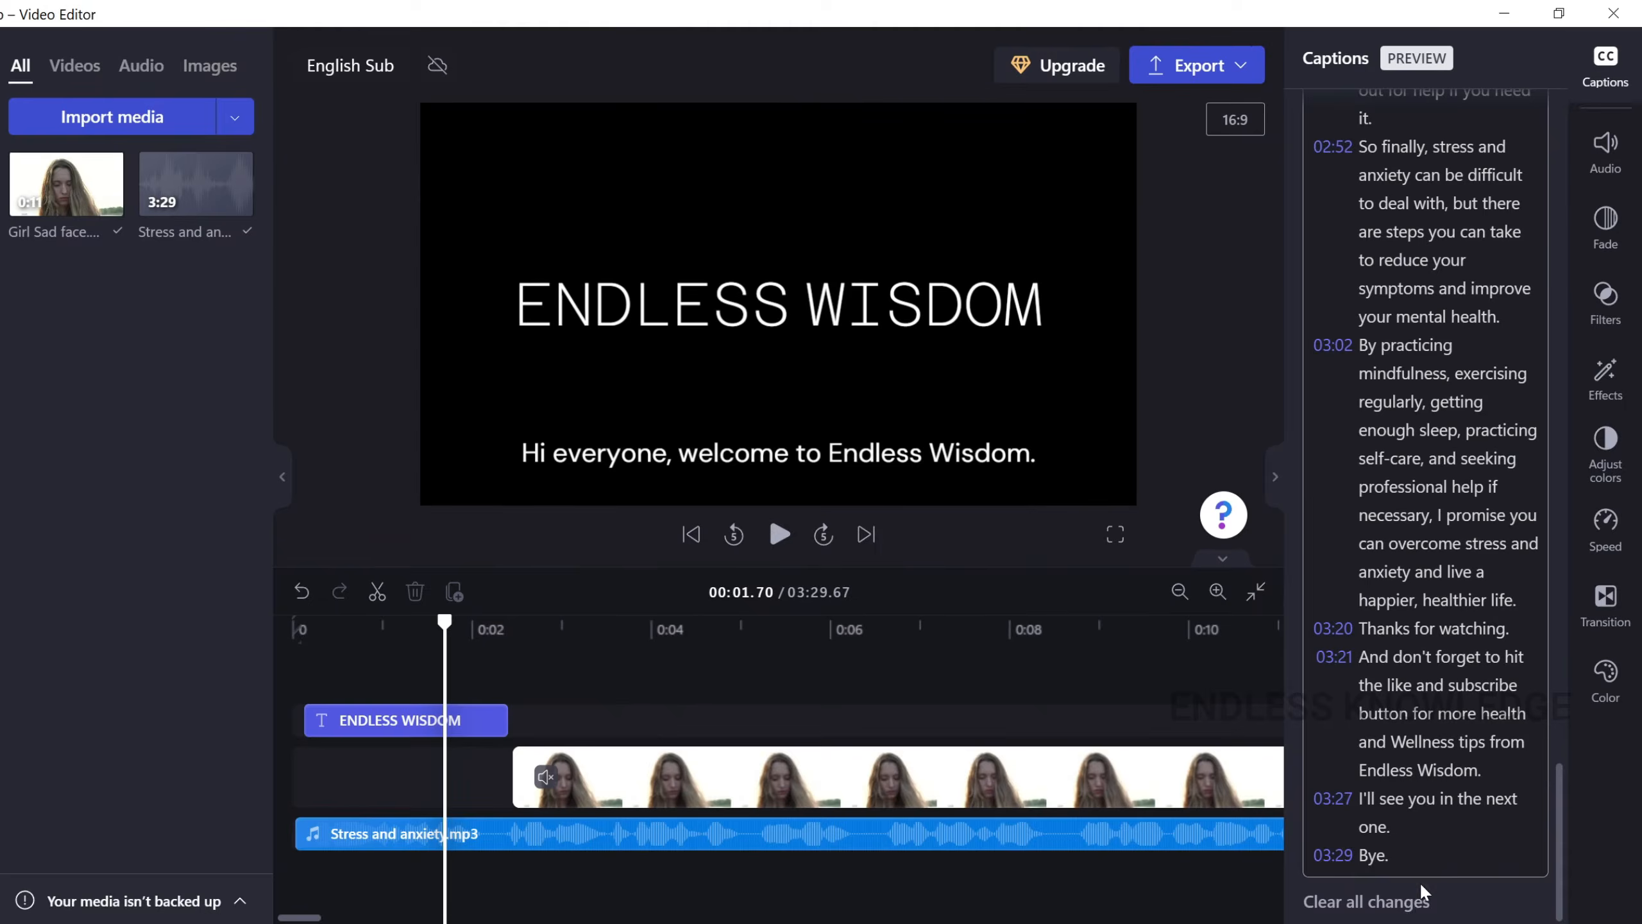
click(1377, 906)
drag(1563, 847, 1562, 174)
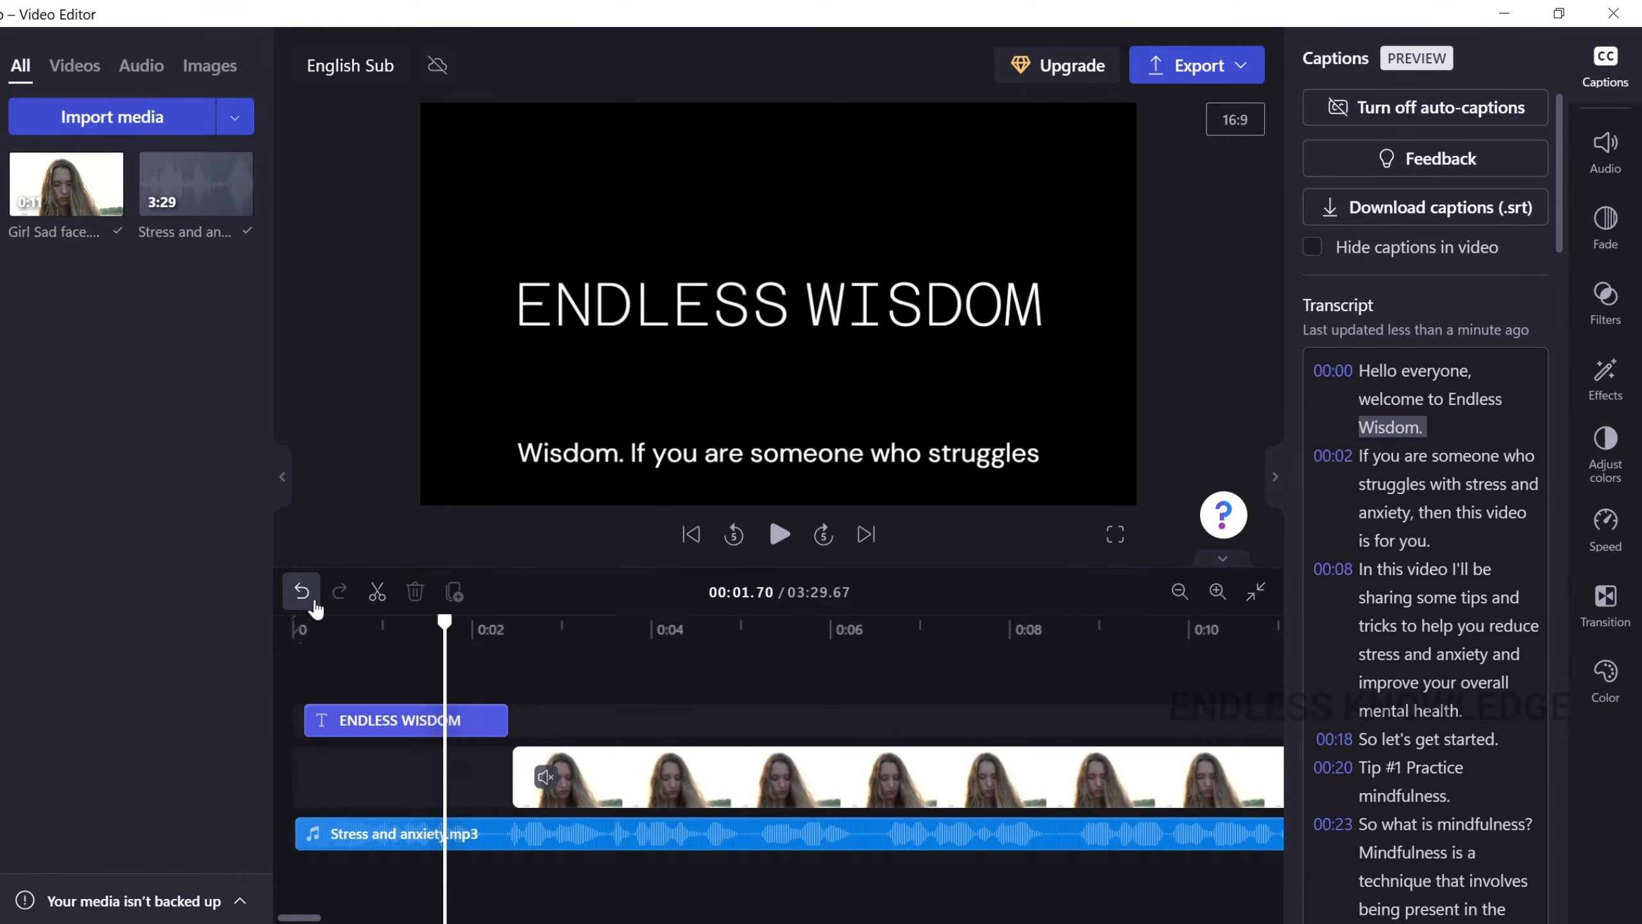
Jump to the transcript word "Hello" and download the captions as an .srt file
click(1442, 403)
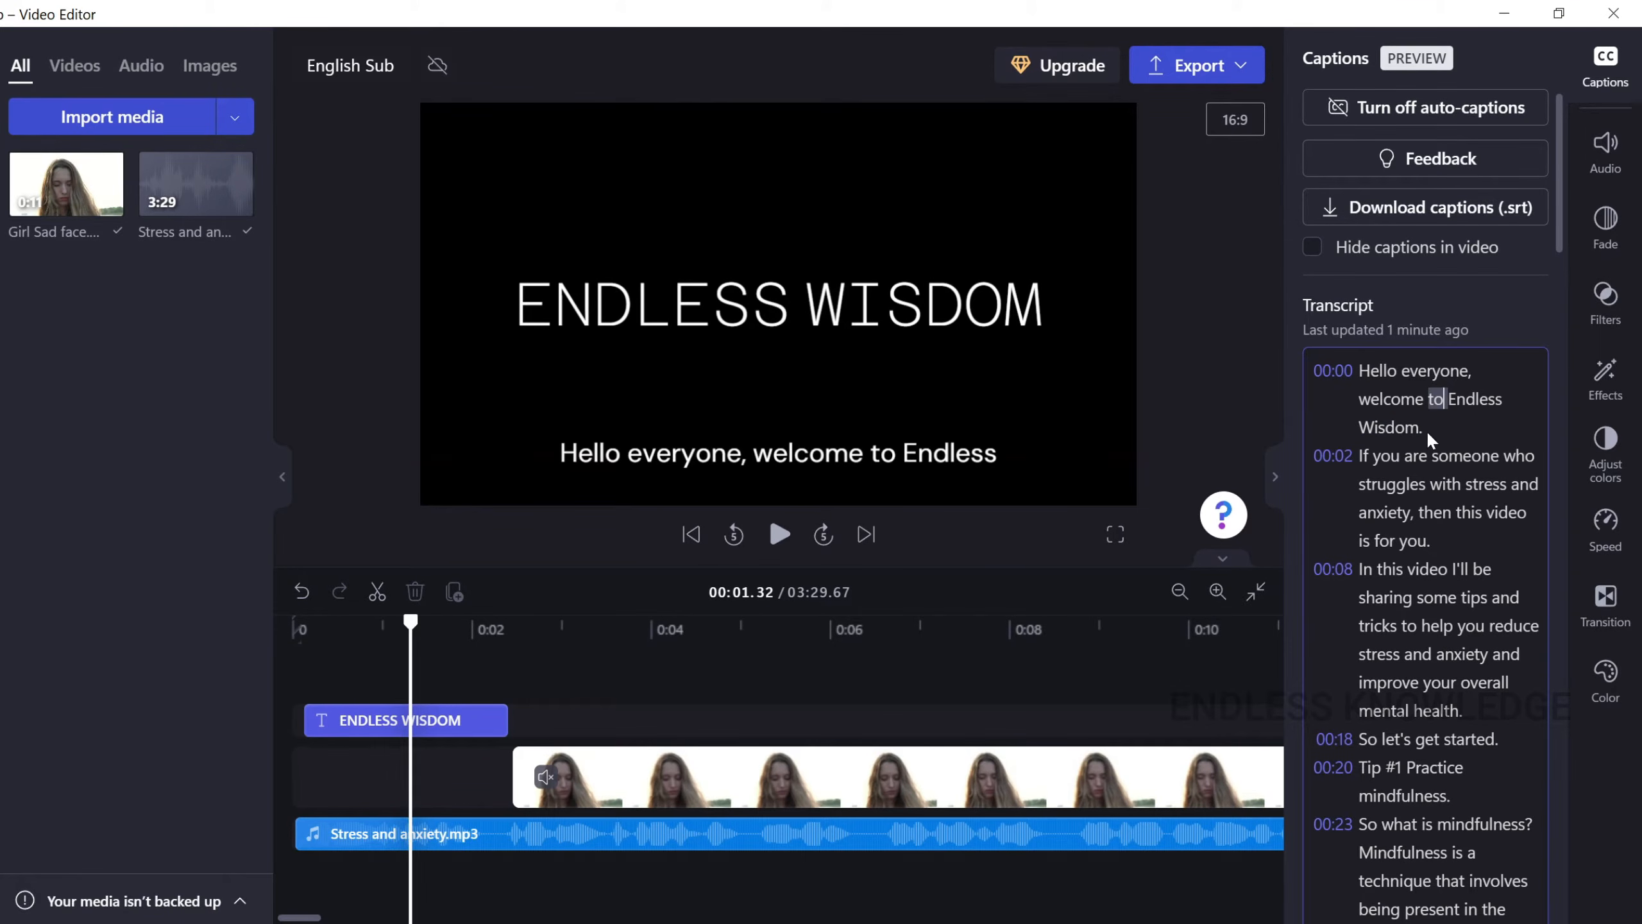
click(1426, 430)
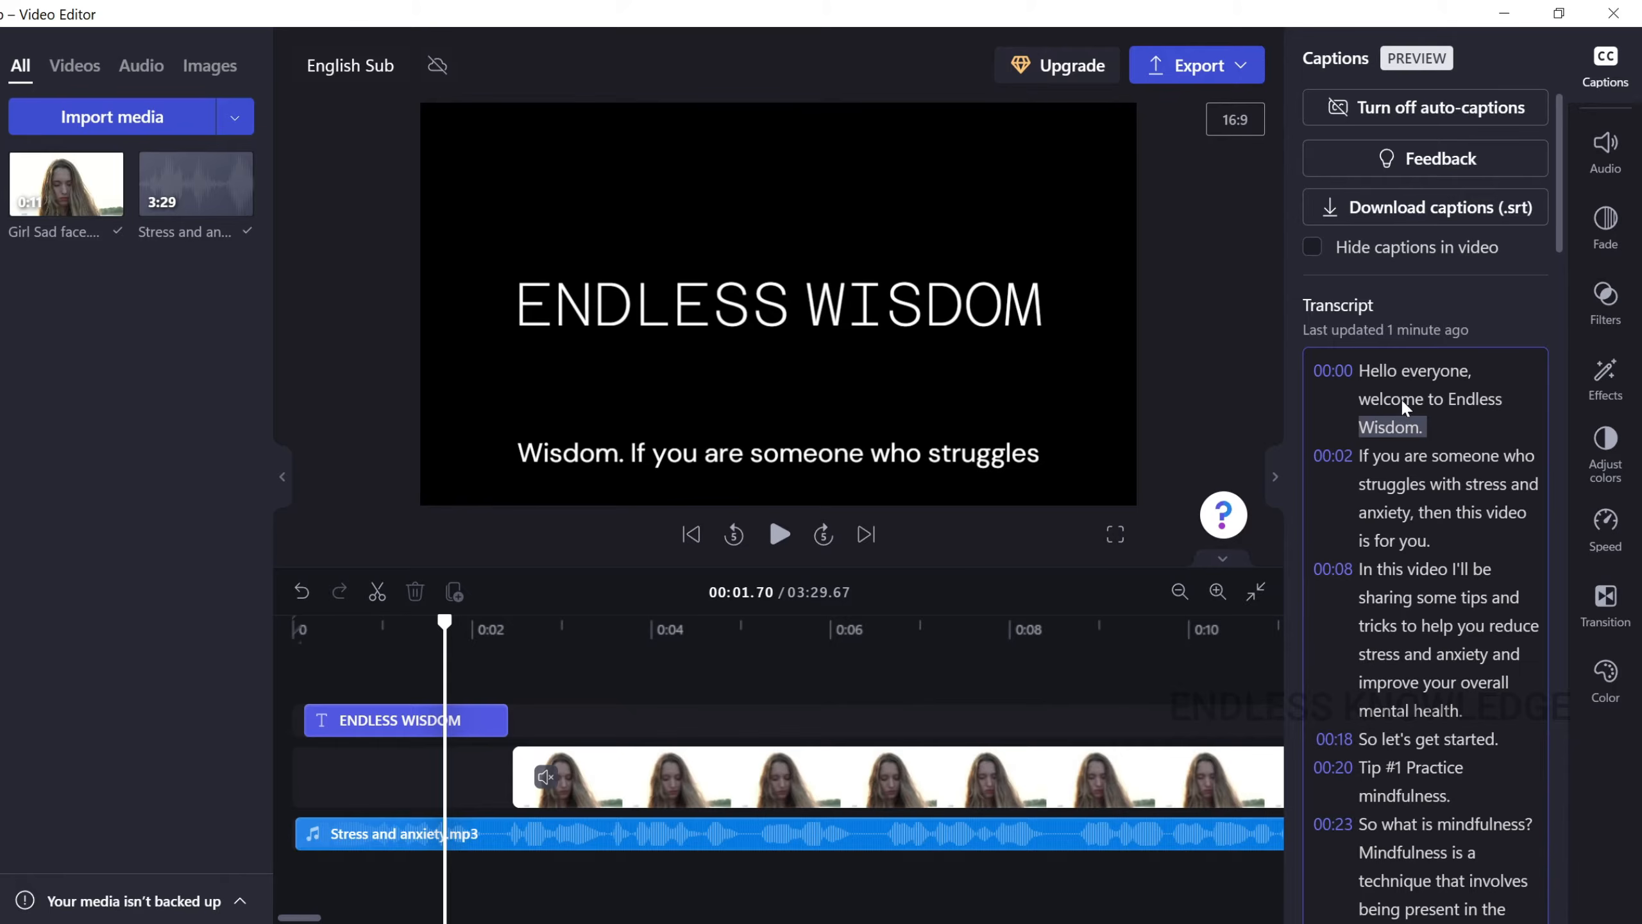
click(1380, 372)
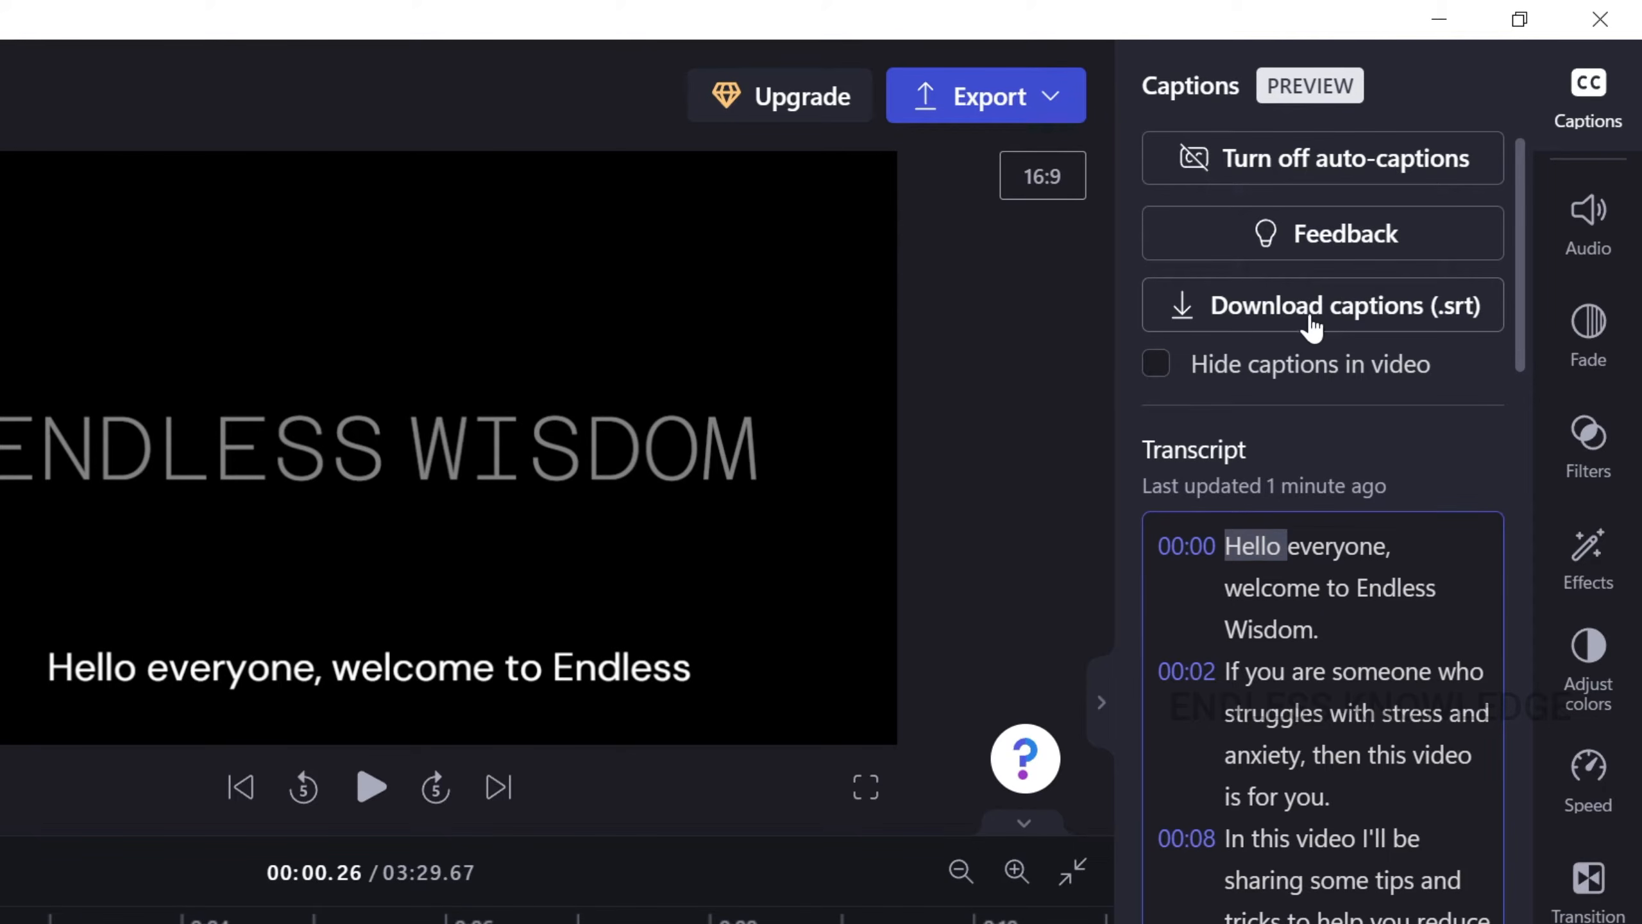
click(1251, 315)
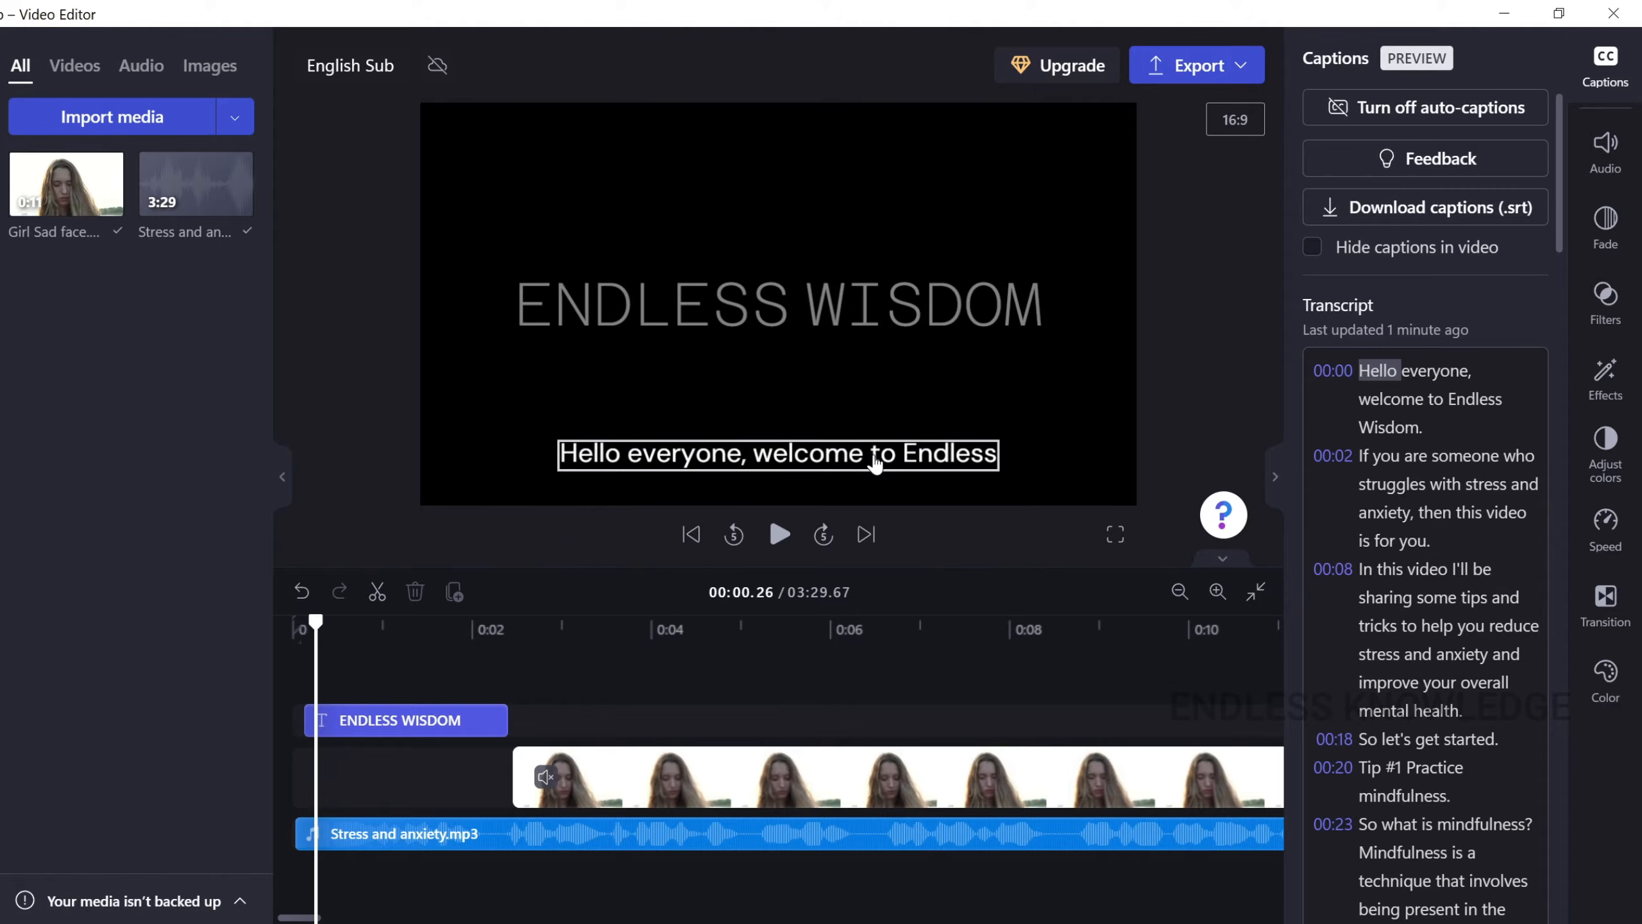
Select the caption in the video preview at about 3.45 seconds and set its font to Azeret Mono
click(601, 691)
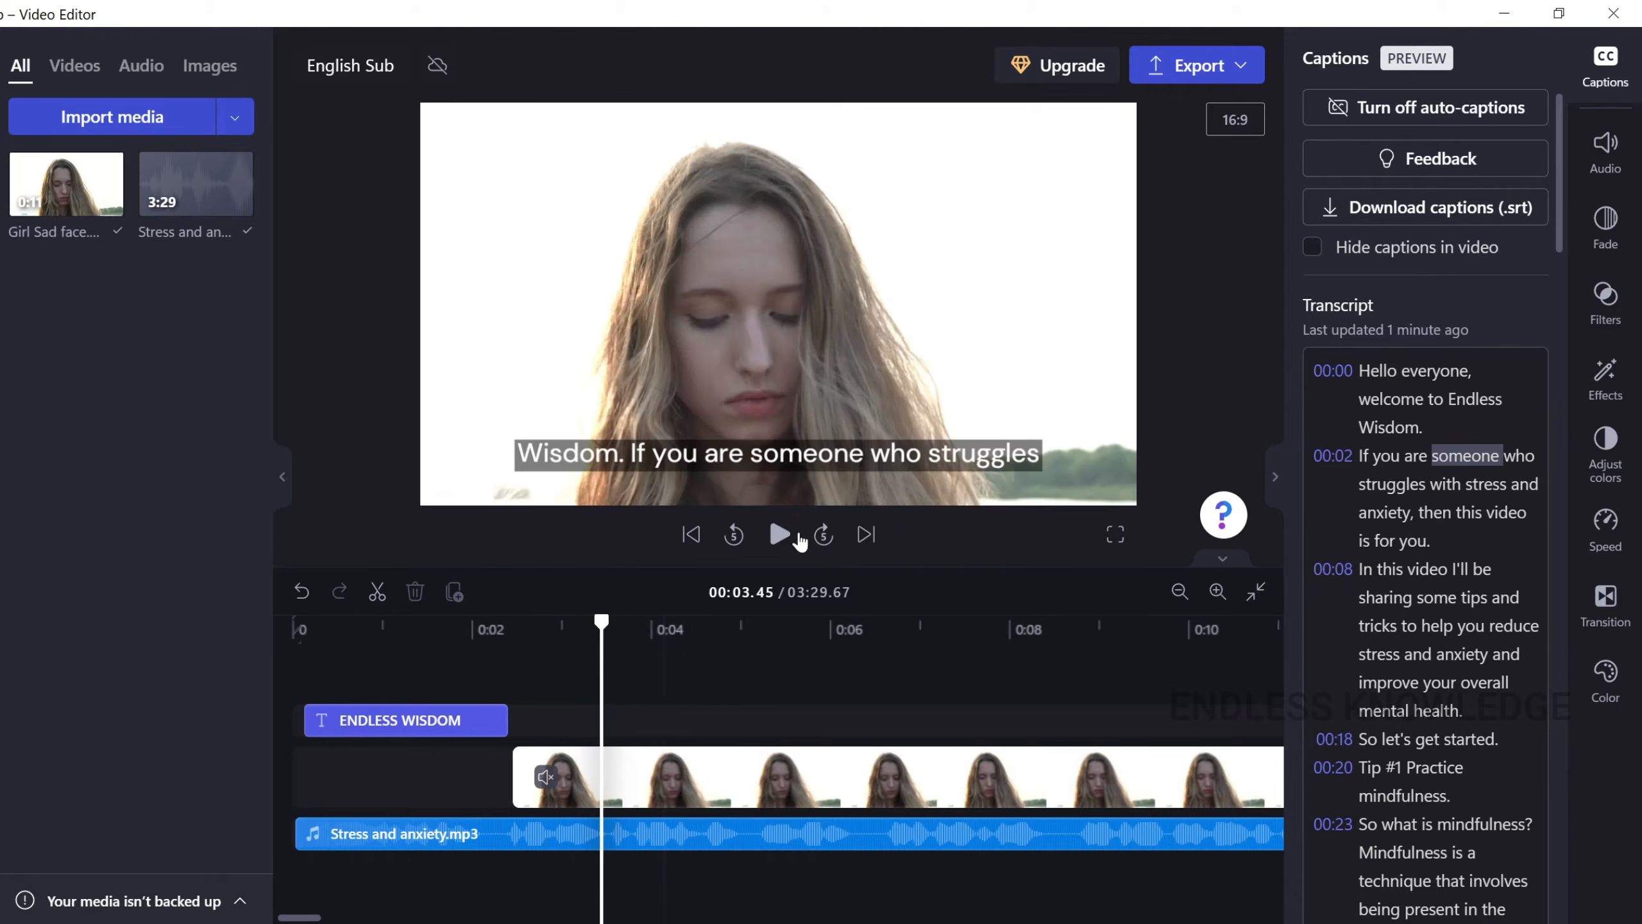
click(856, 459)
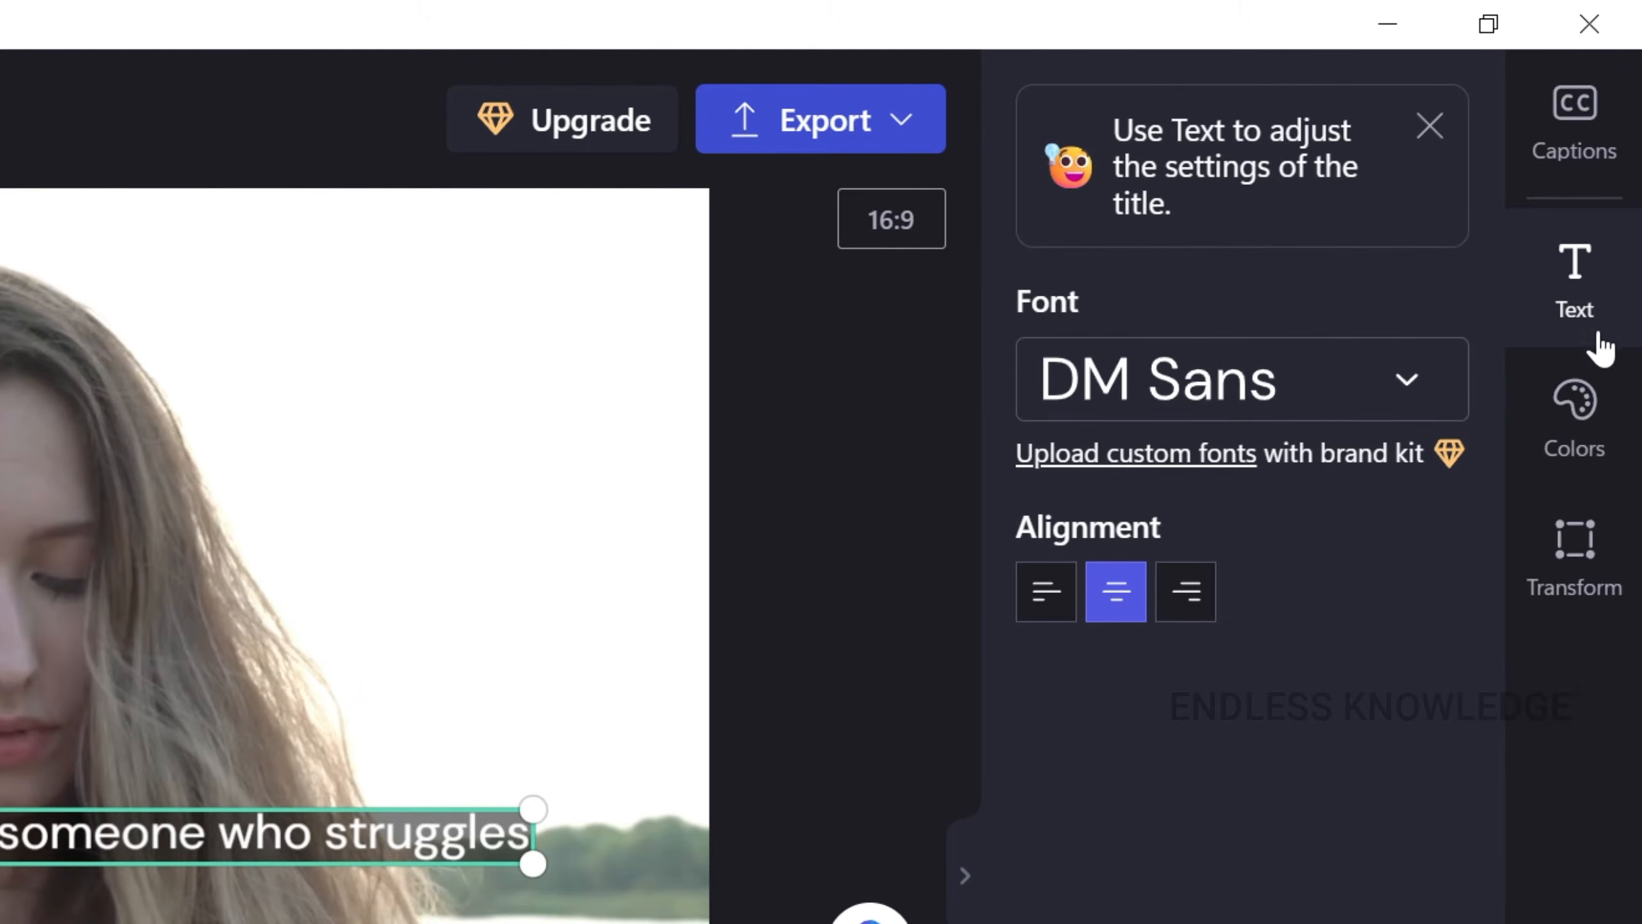
click(1419, 383)
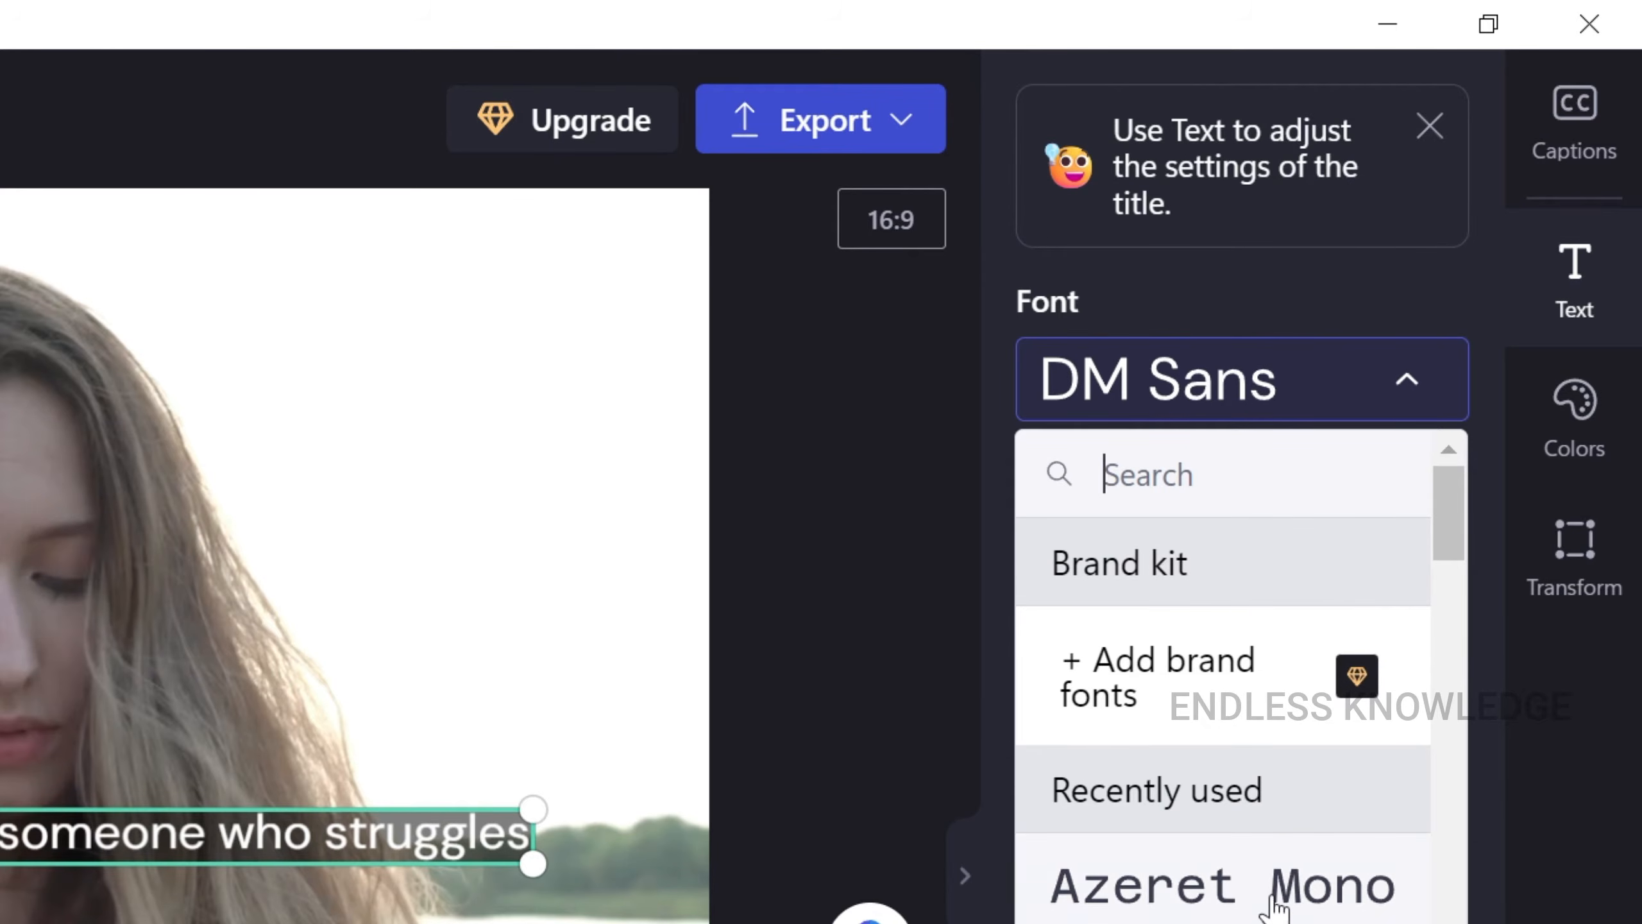
click(1272, 908)
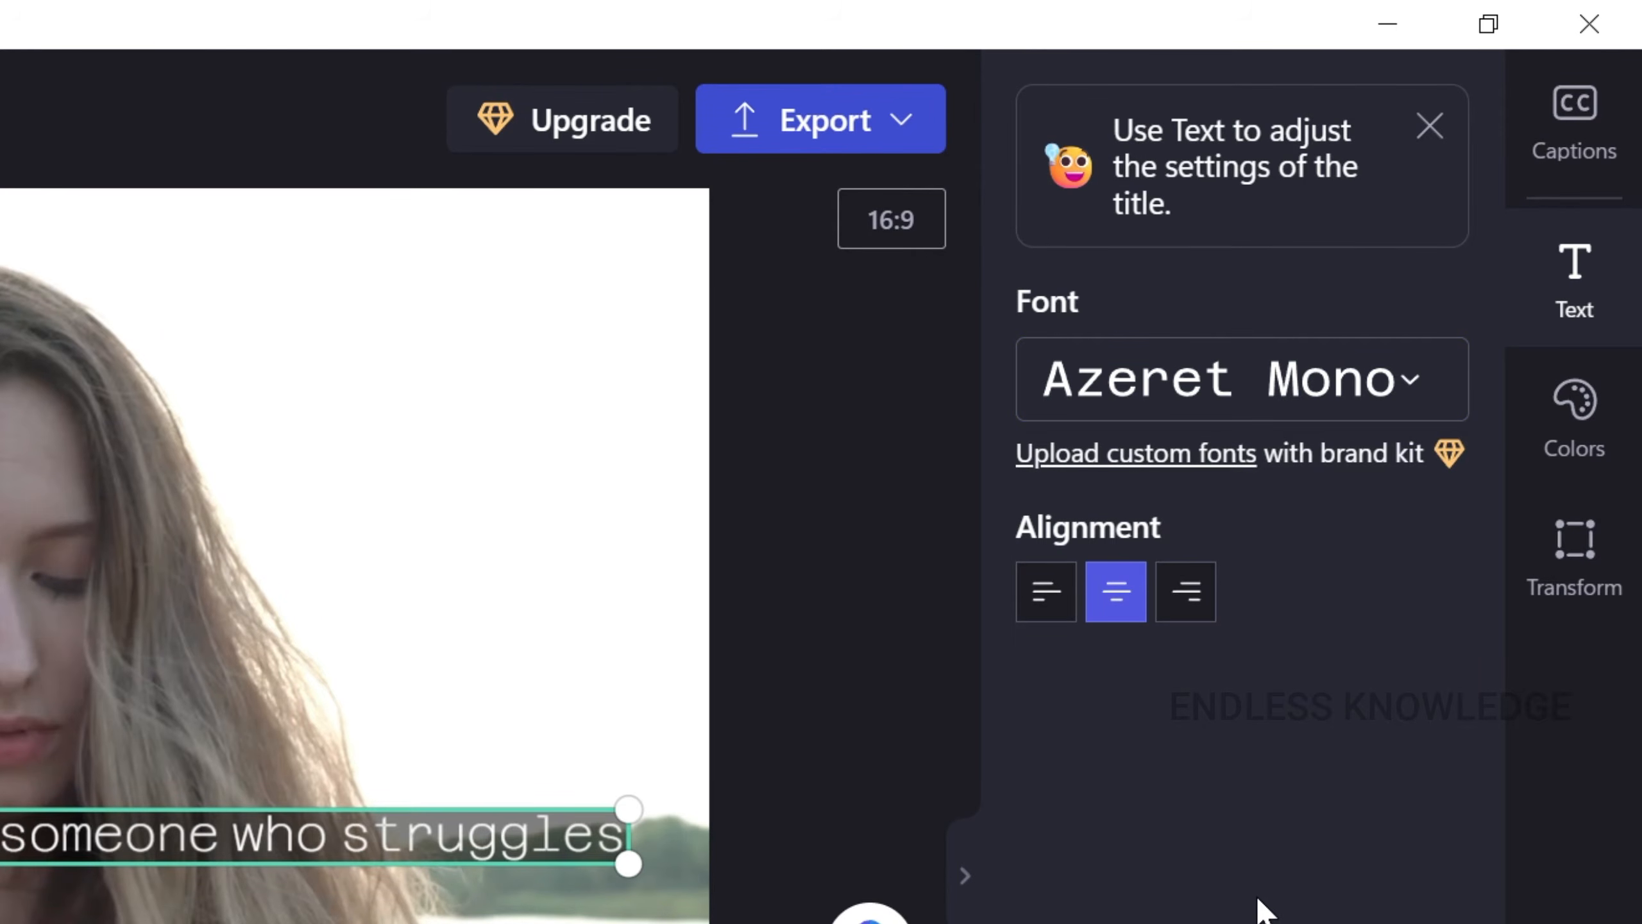
Set the caption's font to Anton and its alignment to left
click(1338, 385)
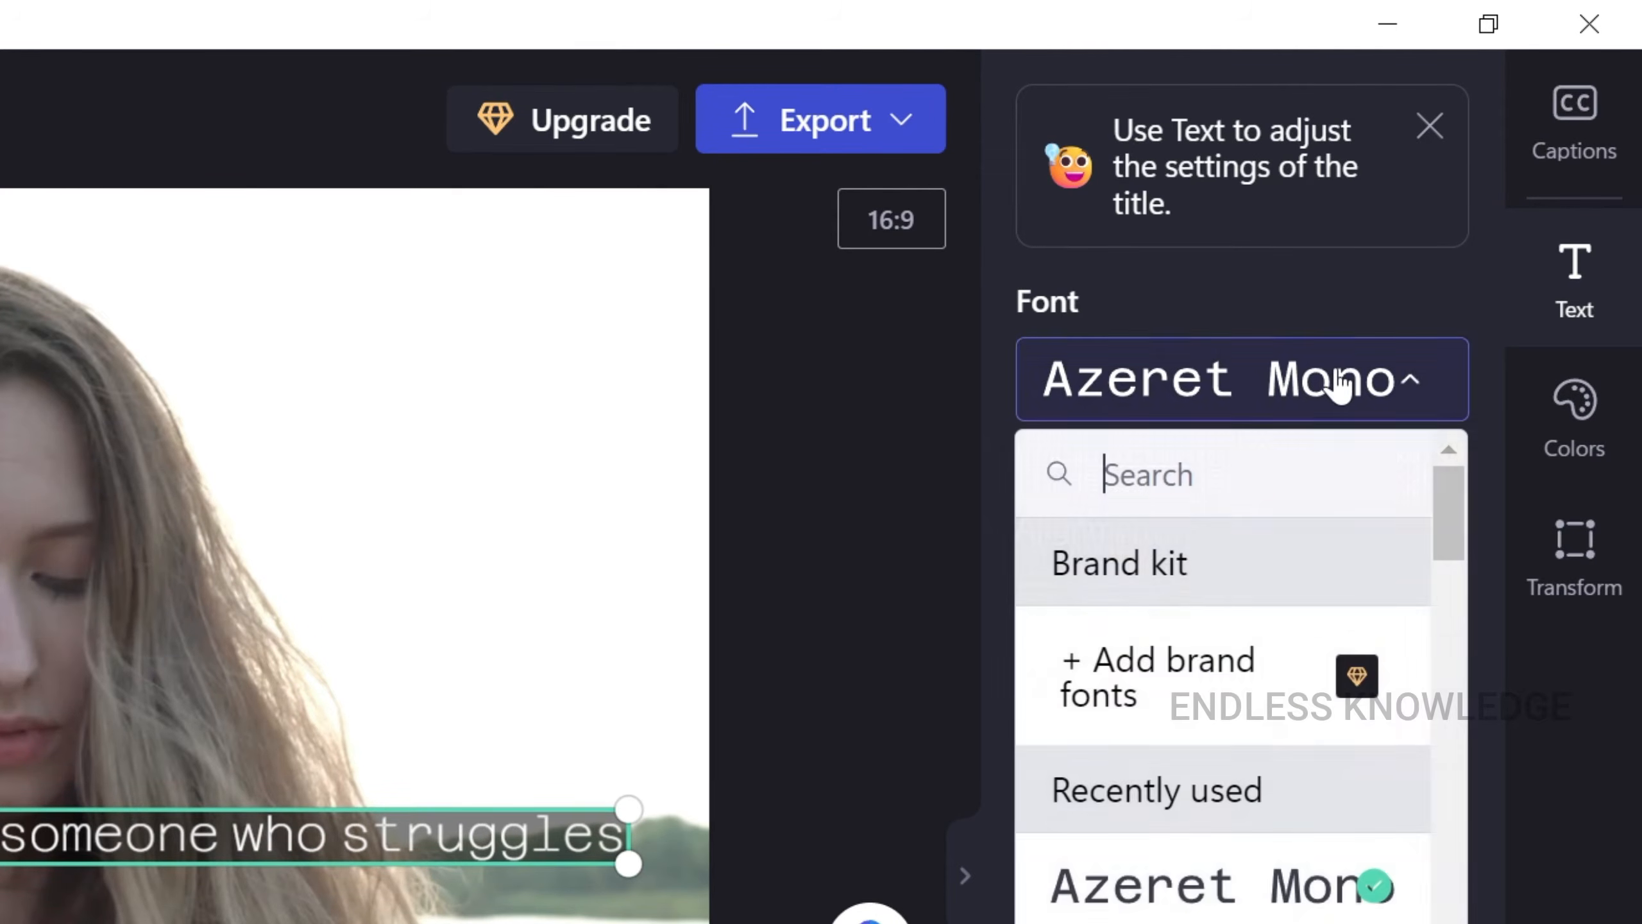
click(1189, 919)
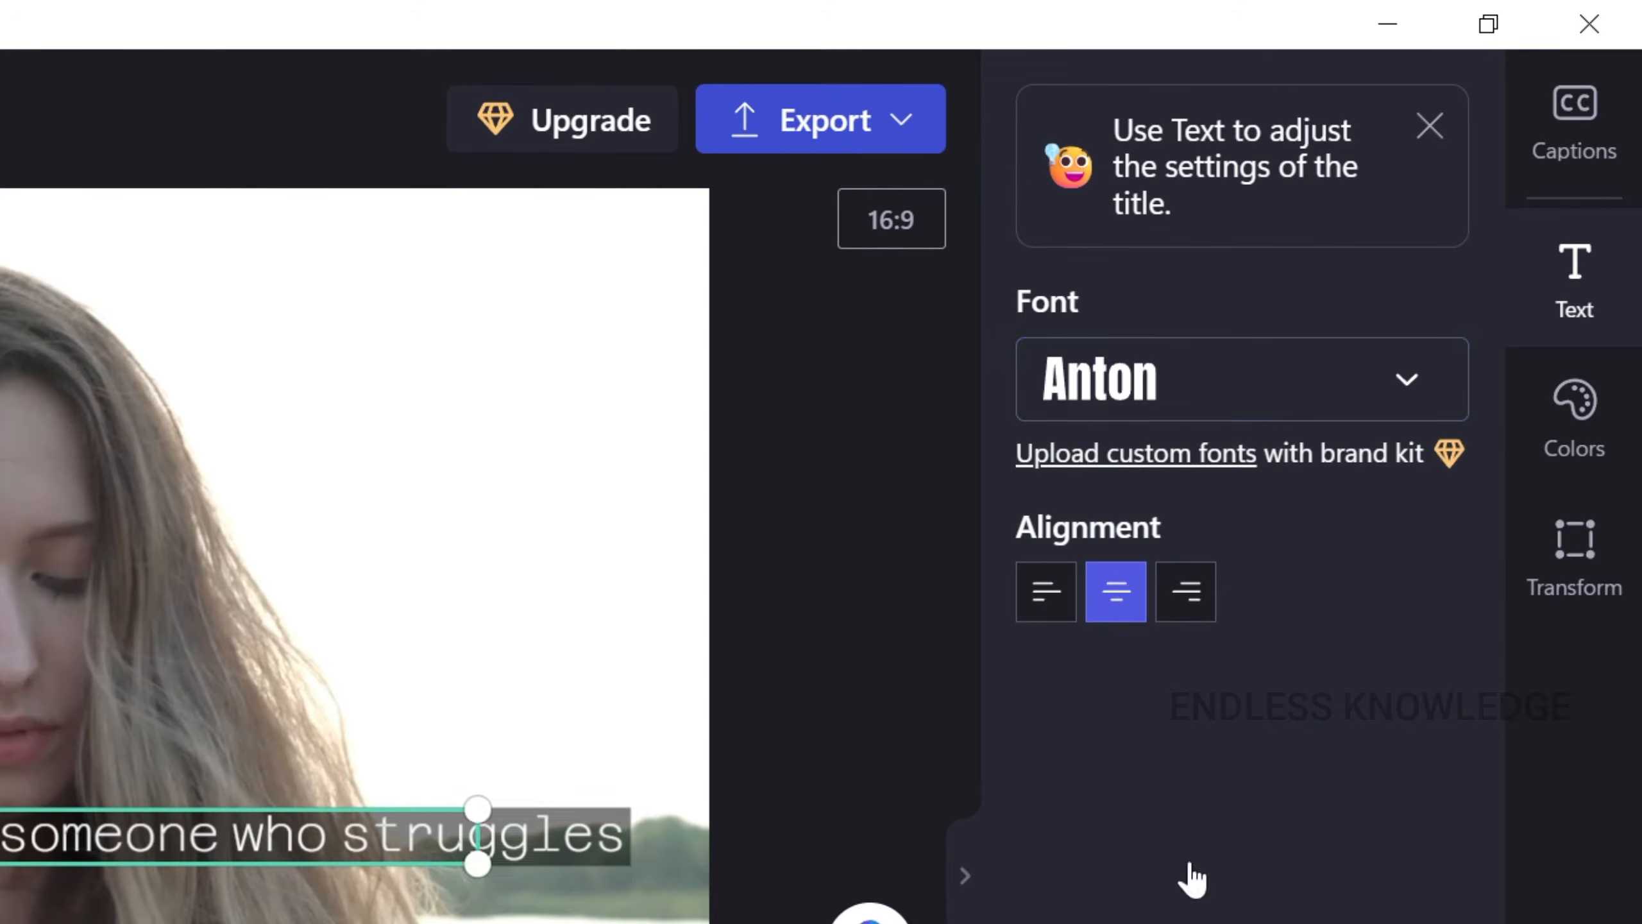
click(1040, 608)
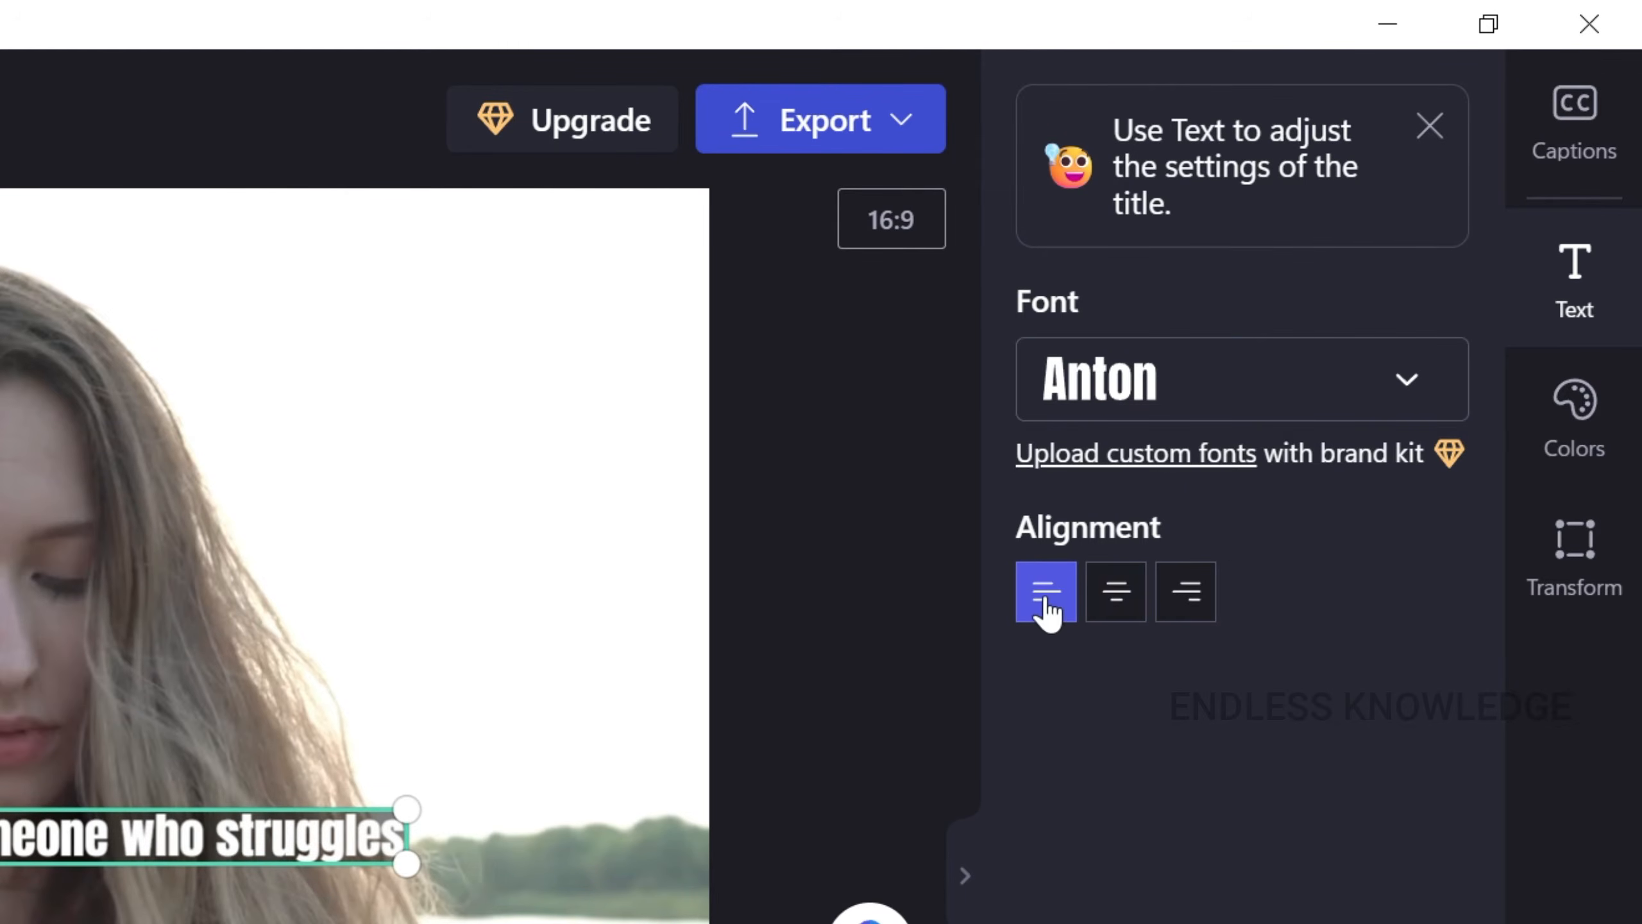
Center-align the caption text and place the caption at the bottom center of the frame
click(1127, 604)
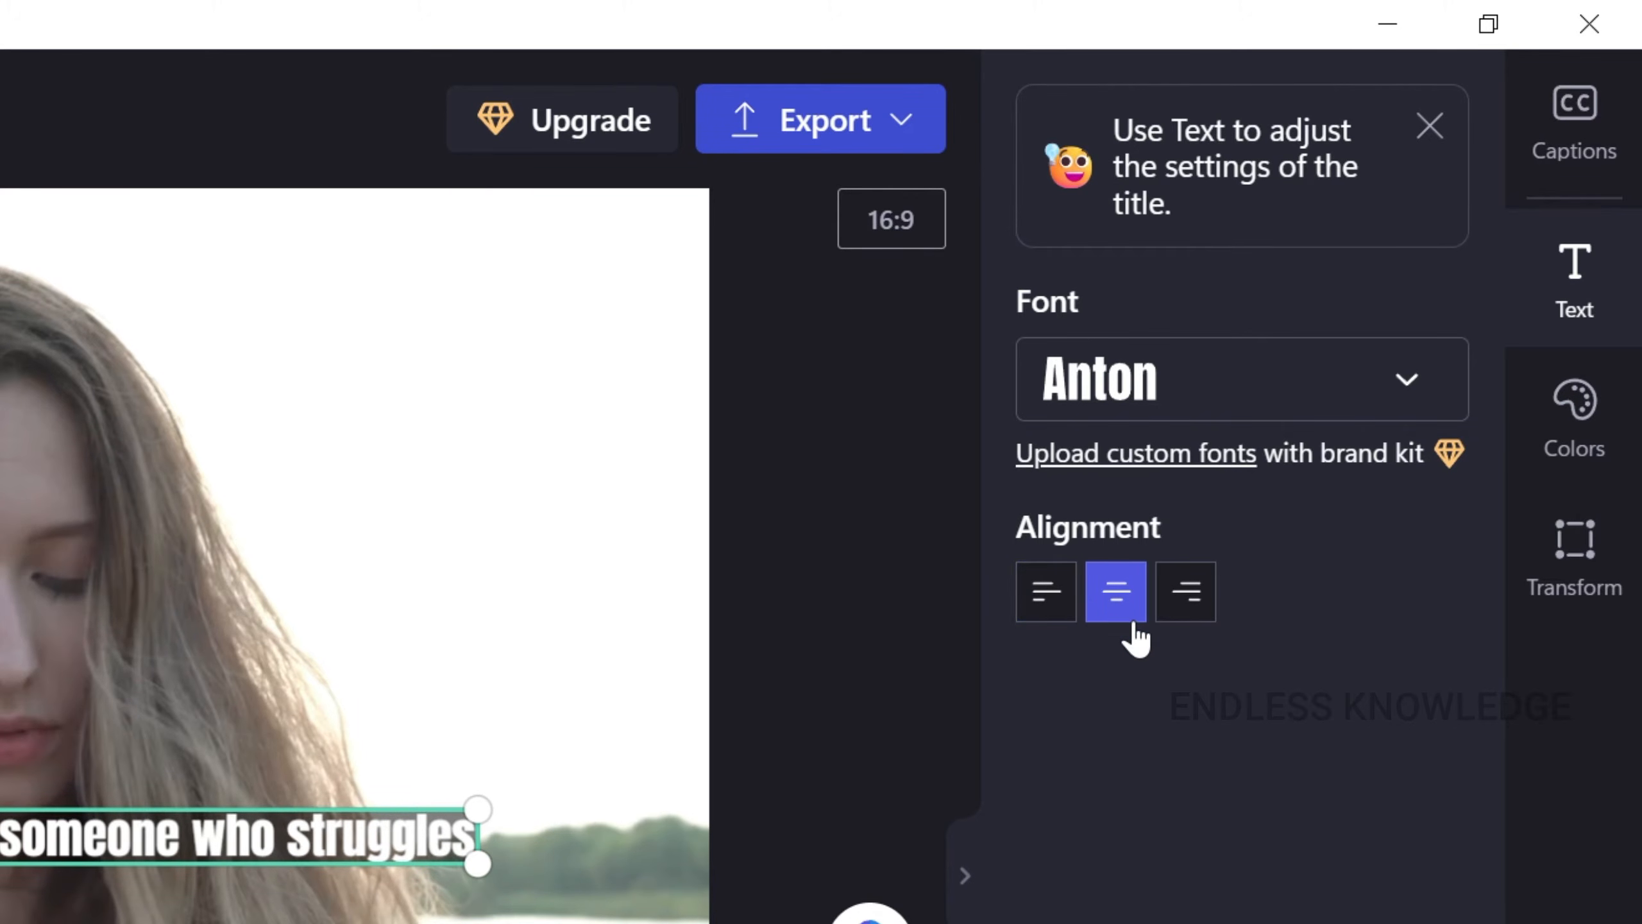
click(1582, 575)
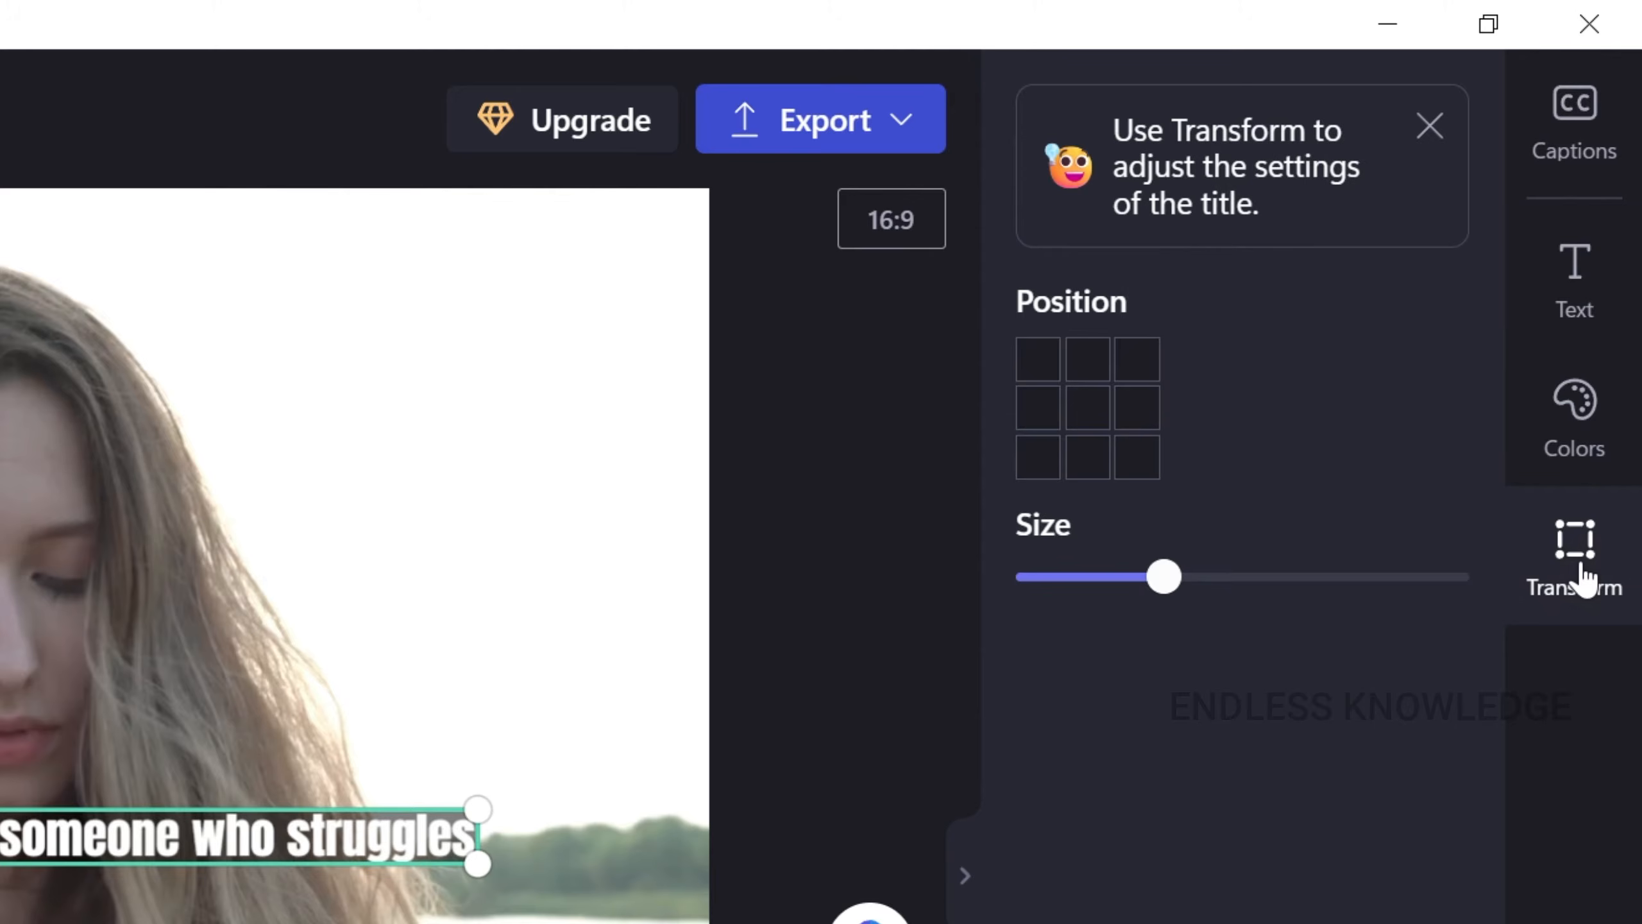
click(1044, 360)
click(1095, 370)
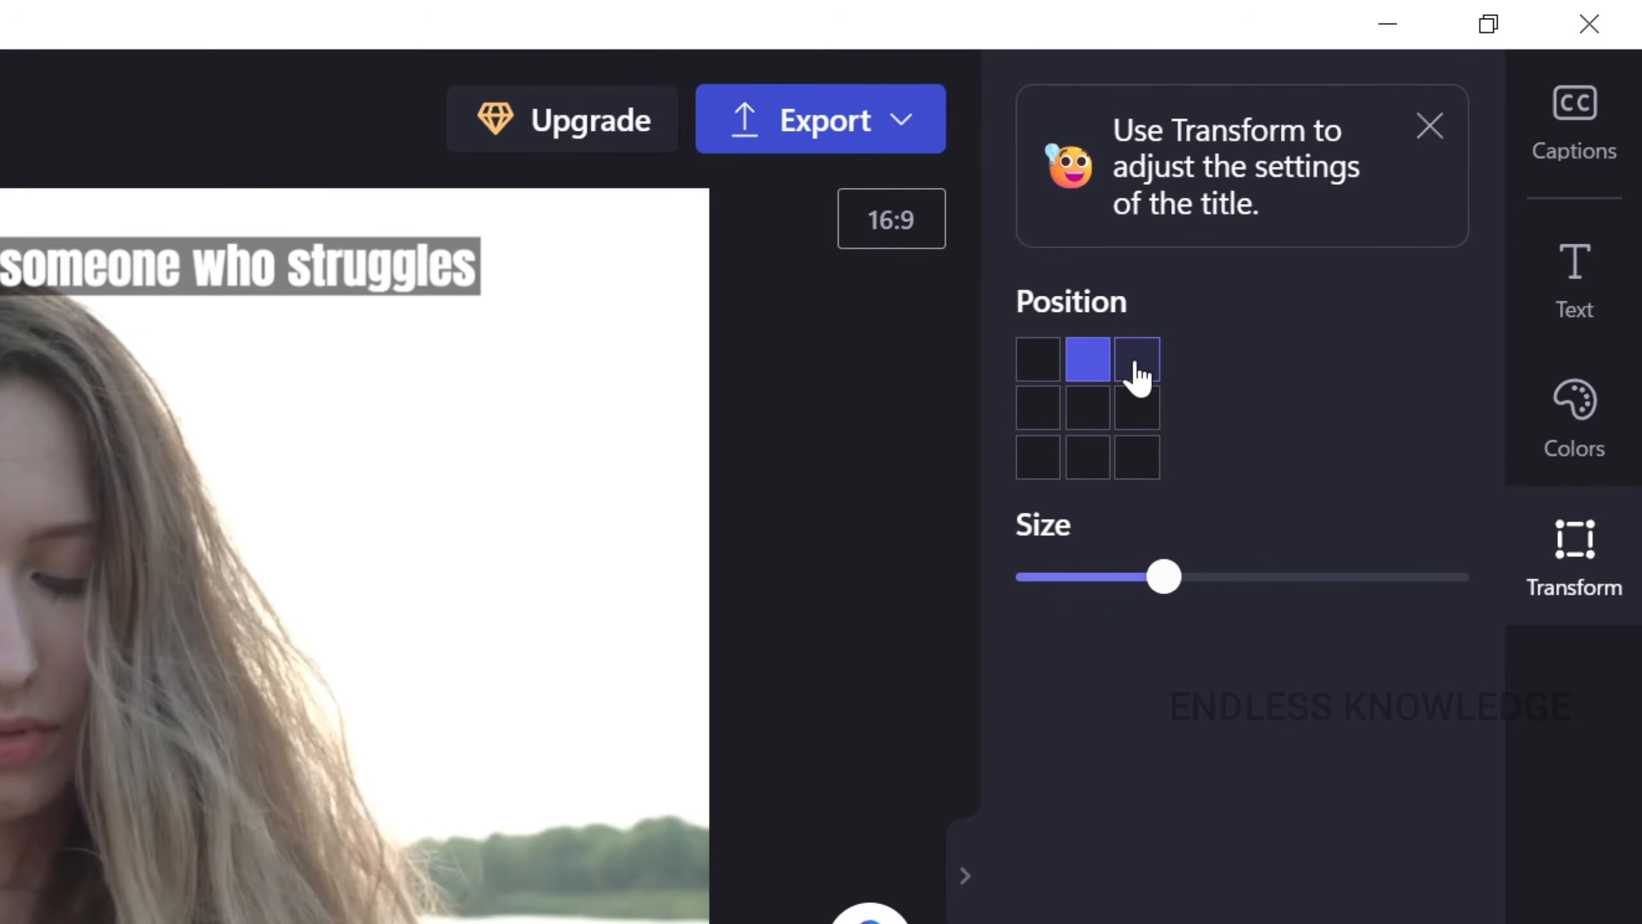
click(1137, 372)
click(1101, 471)
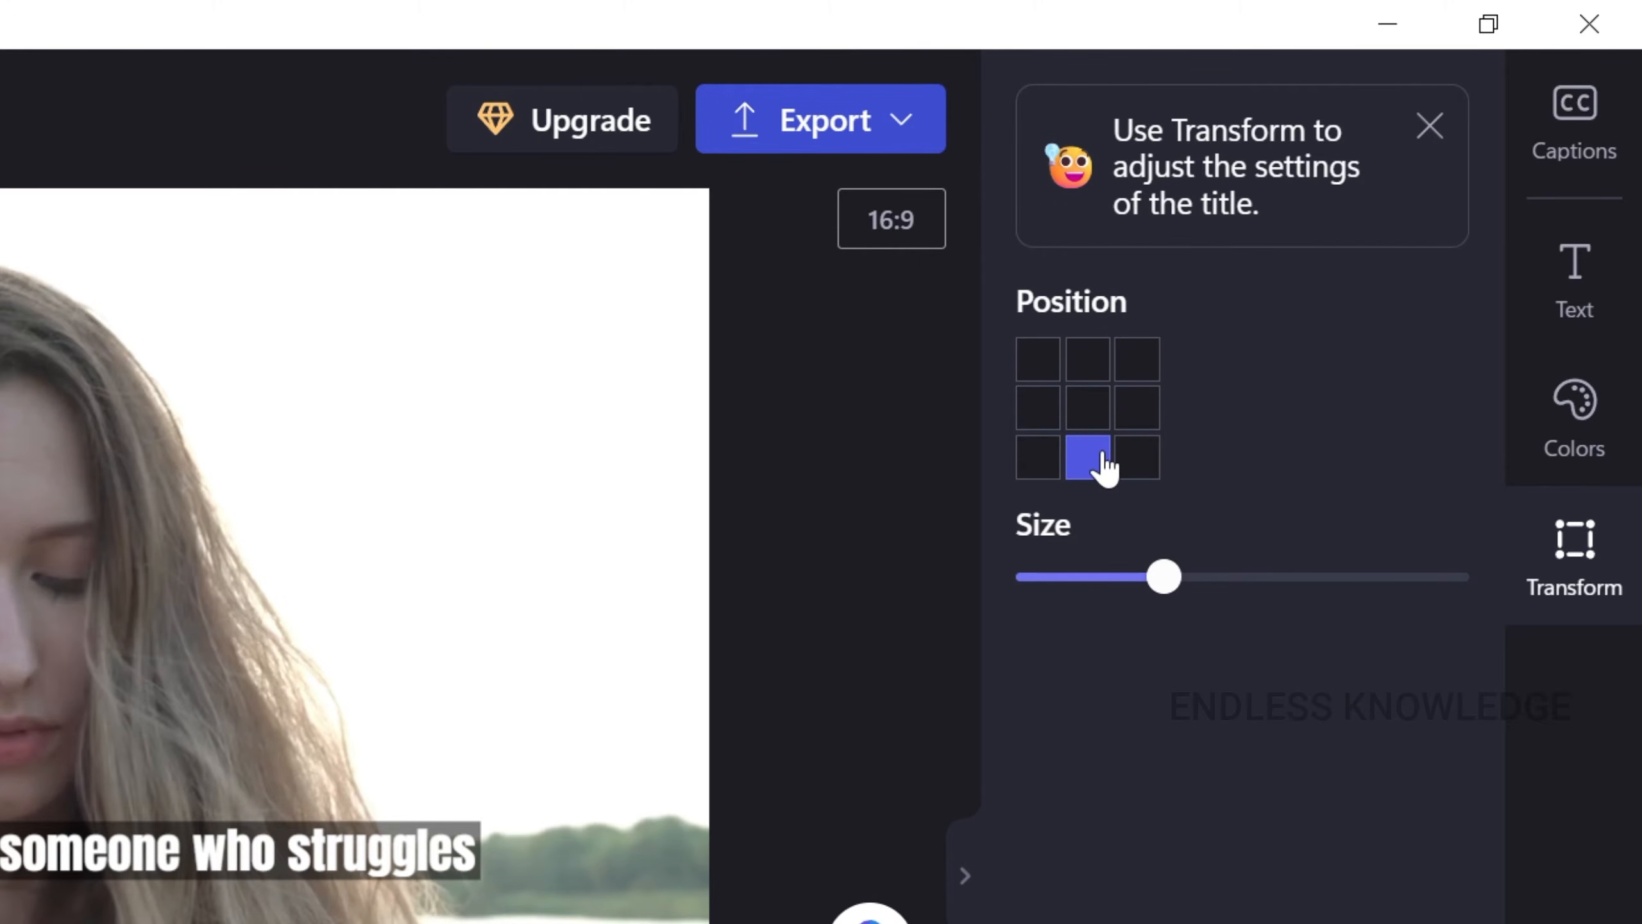
Adjust the caption's size, trying a slightly larger size and settling on one slightly smaller than the original
drag(1162, 577, 1189, 578)
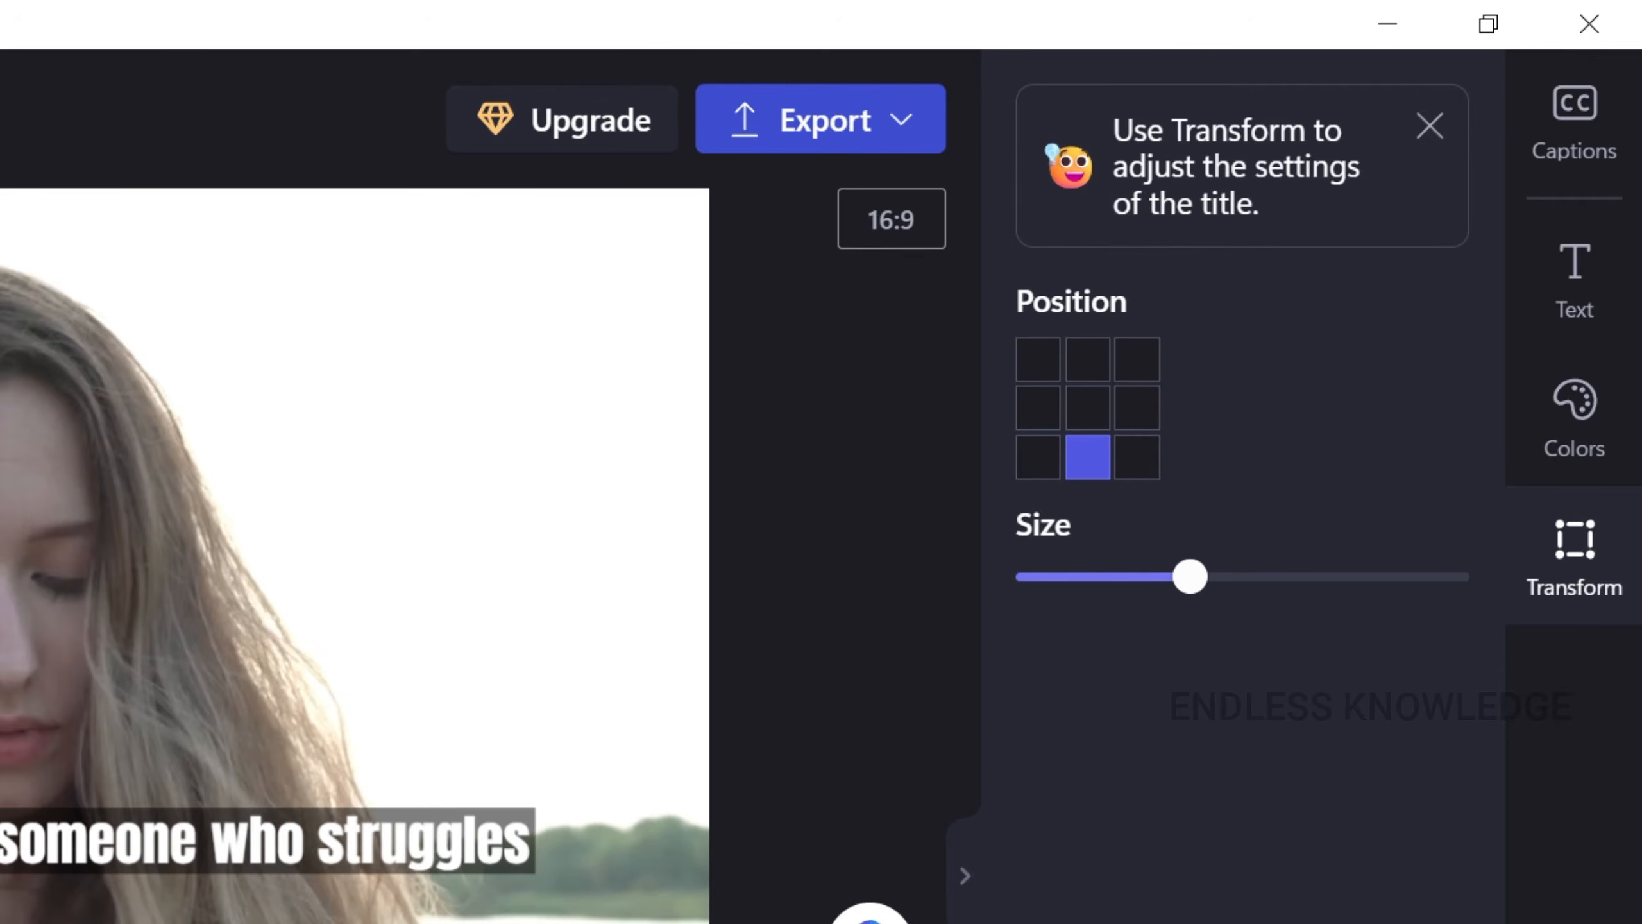
drag(1188, 576, 1151, 575)
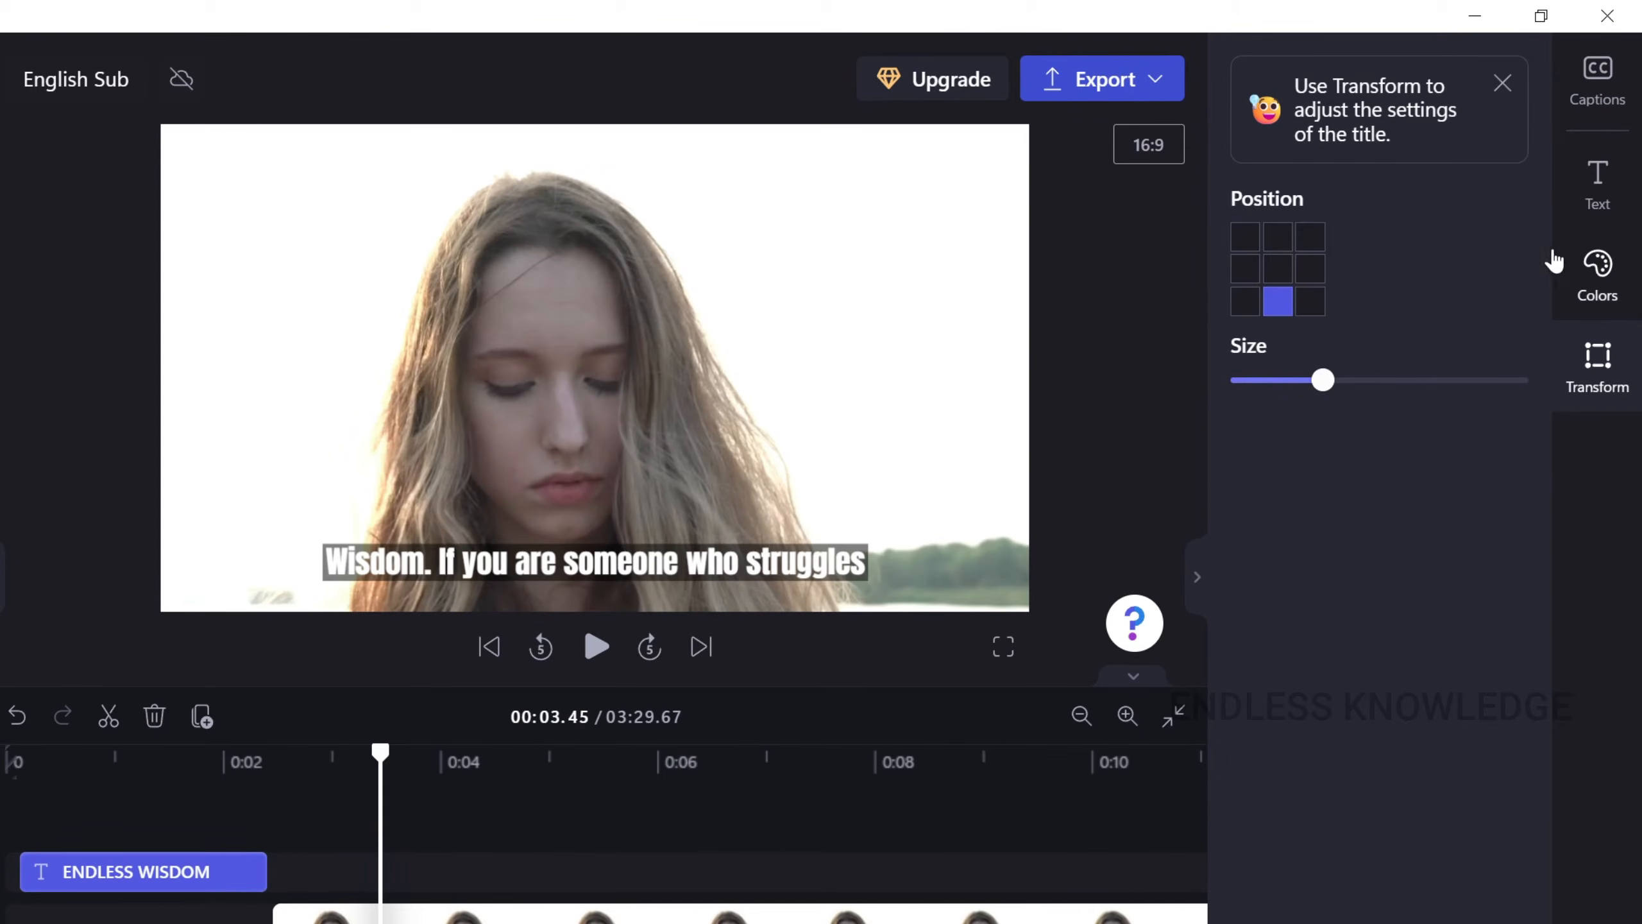
Examine the caption's primary color choices and close them without changing the color
click(1600, 268)
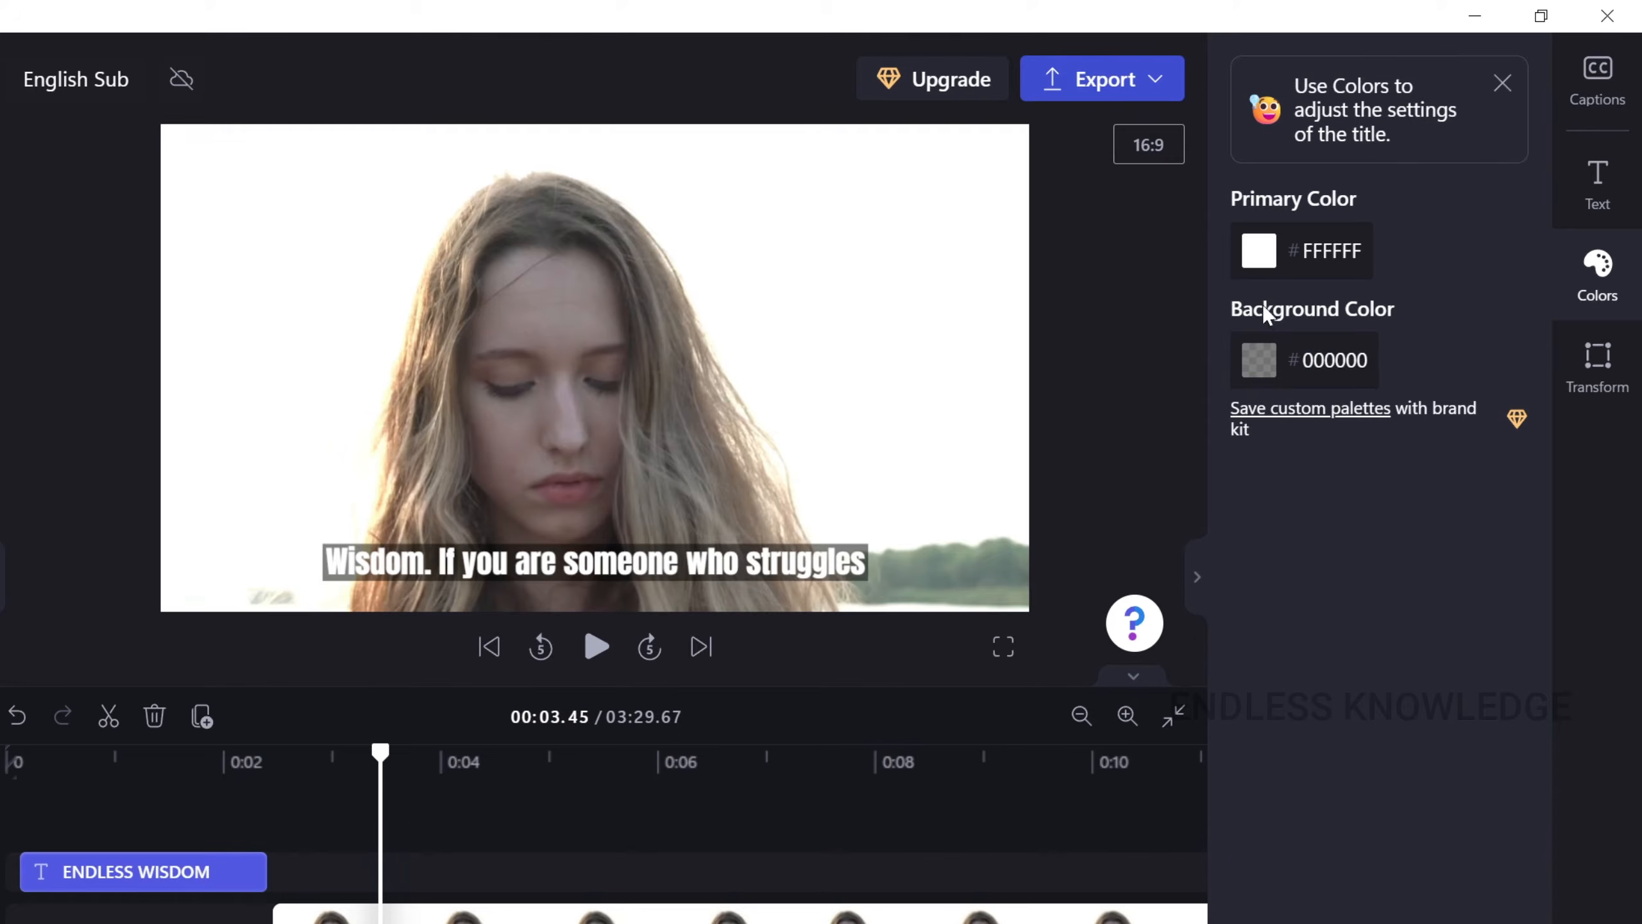
click(1267, 262)
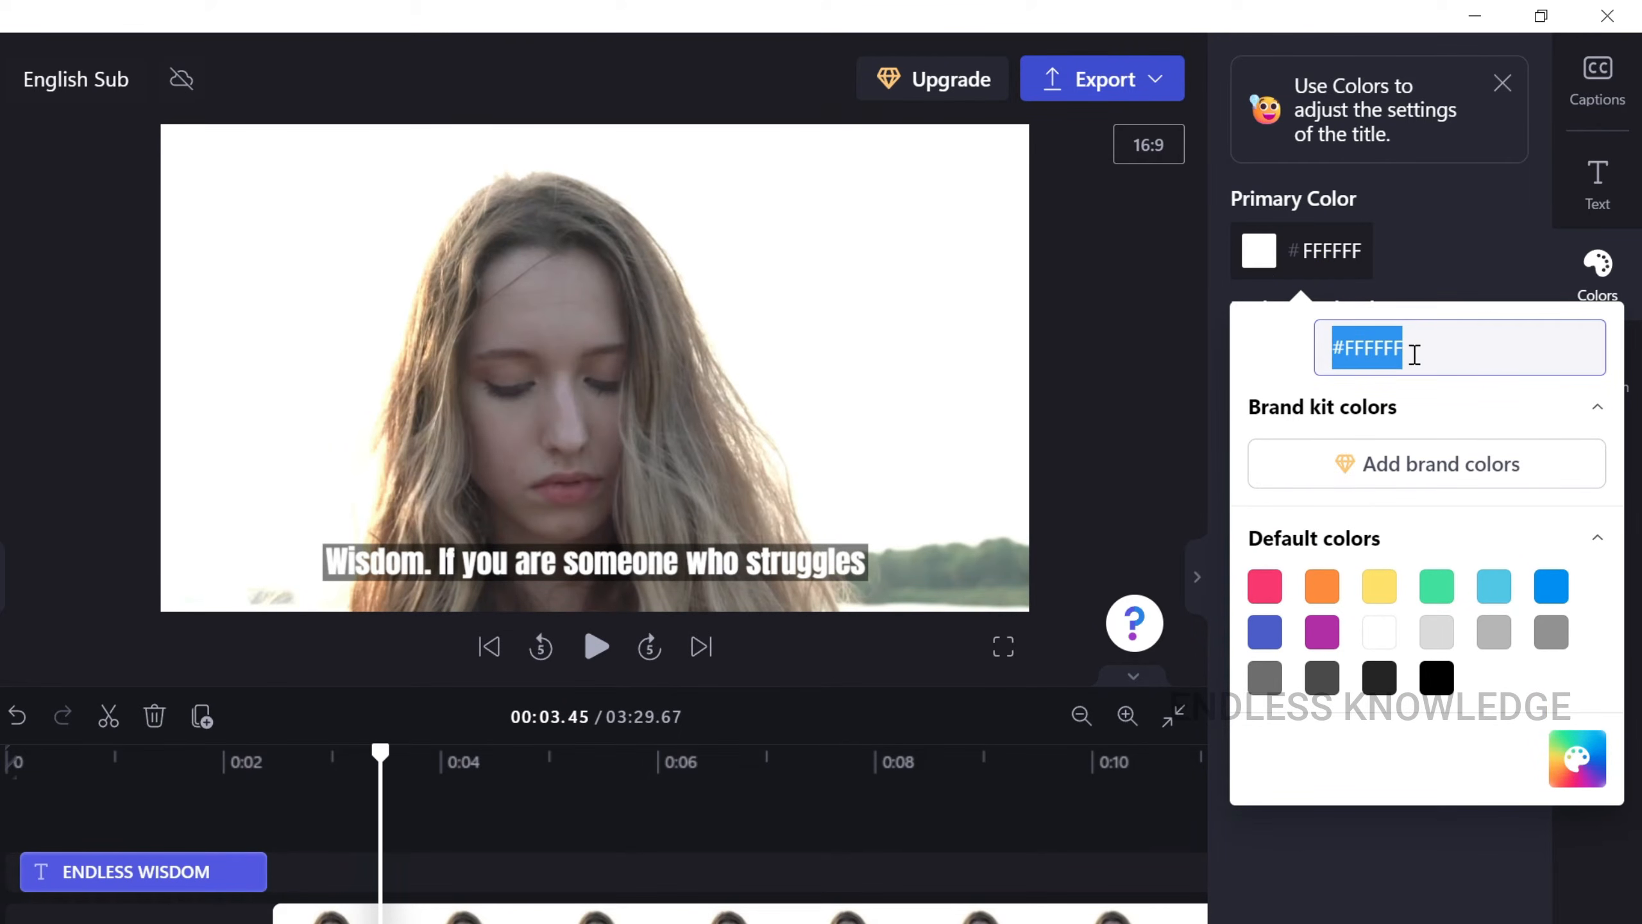
click(1423, 354)
click(1440, 263)
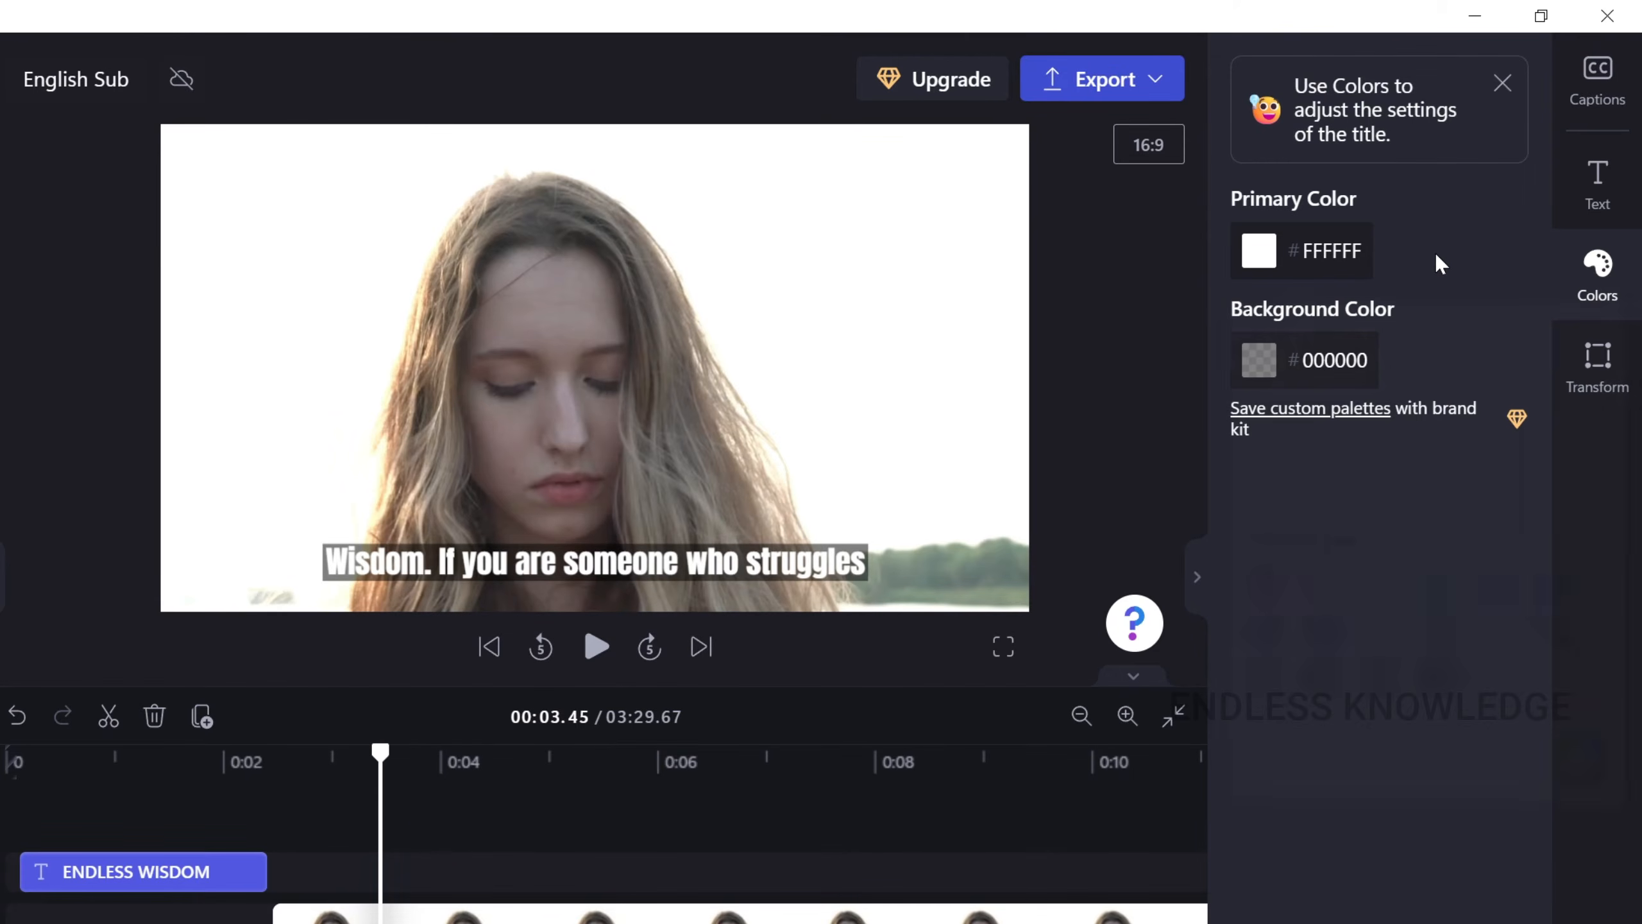
Make the caption's background color fully transparent
click(1260, 362)
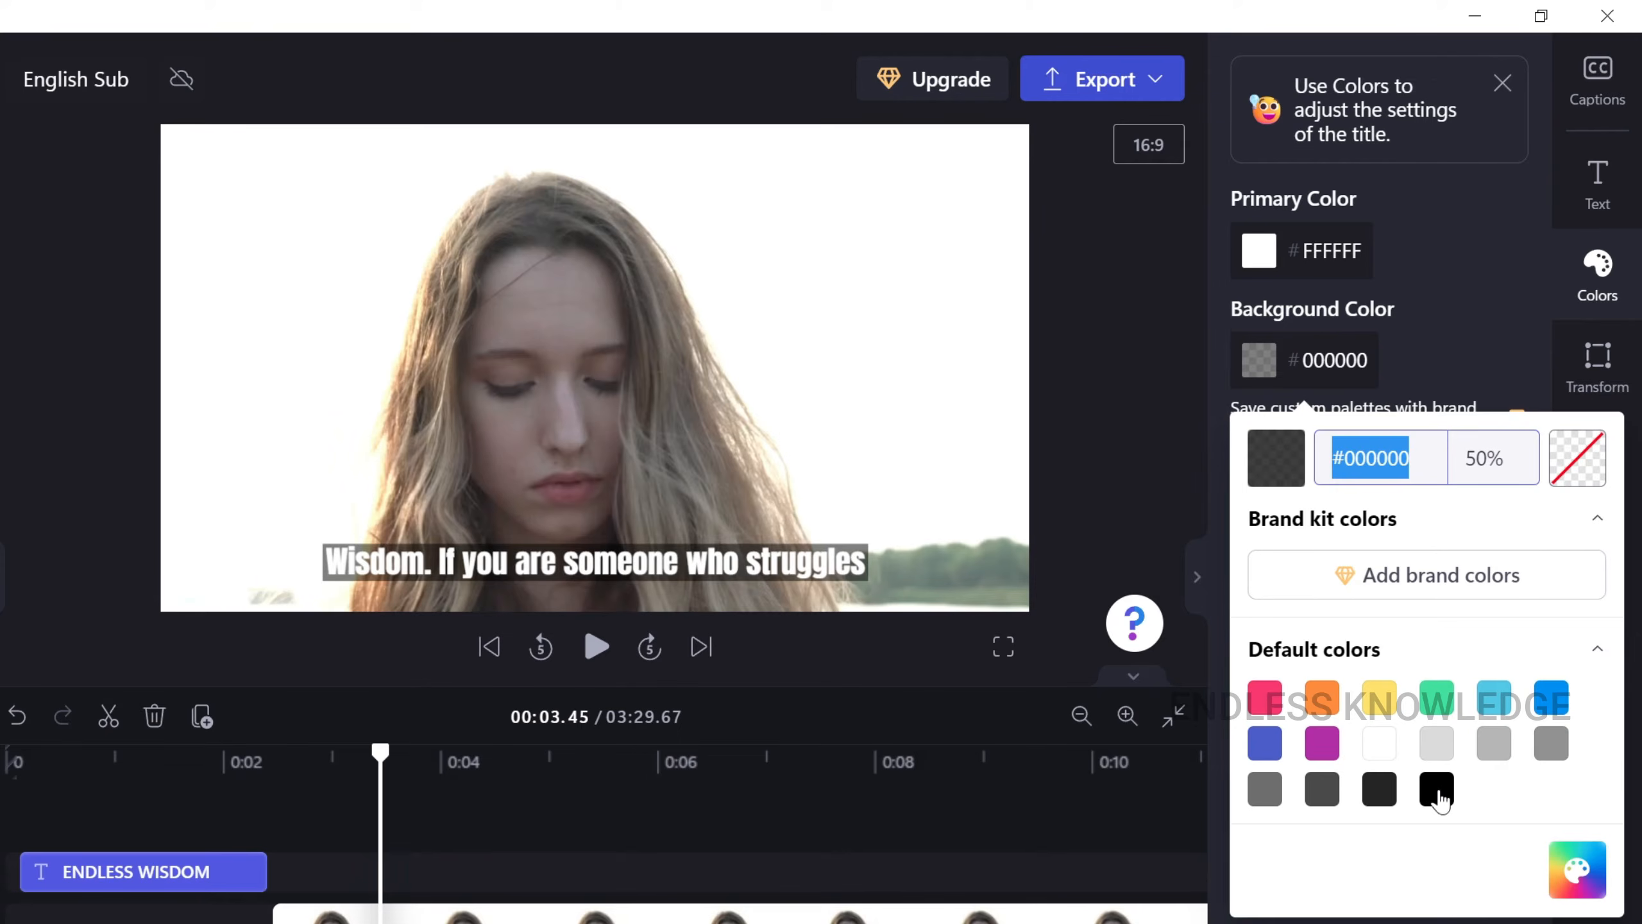
click(1437, 800)
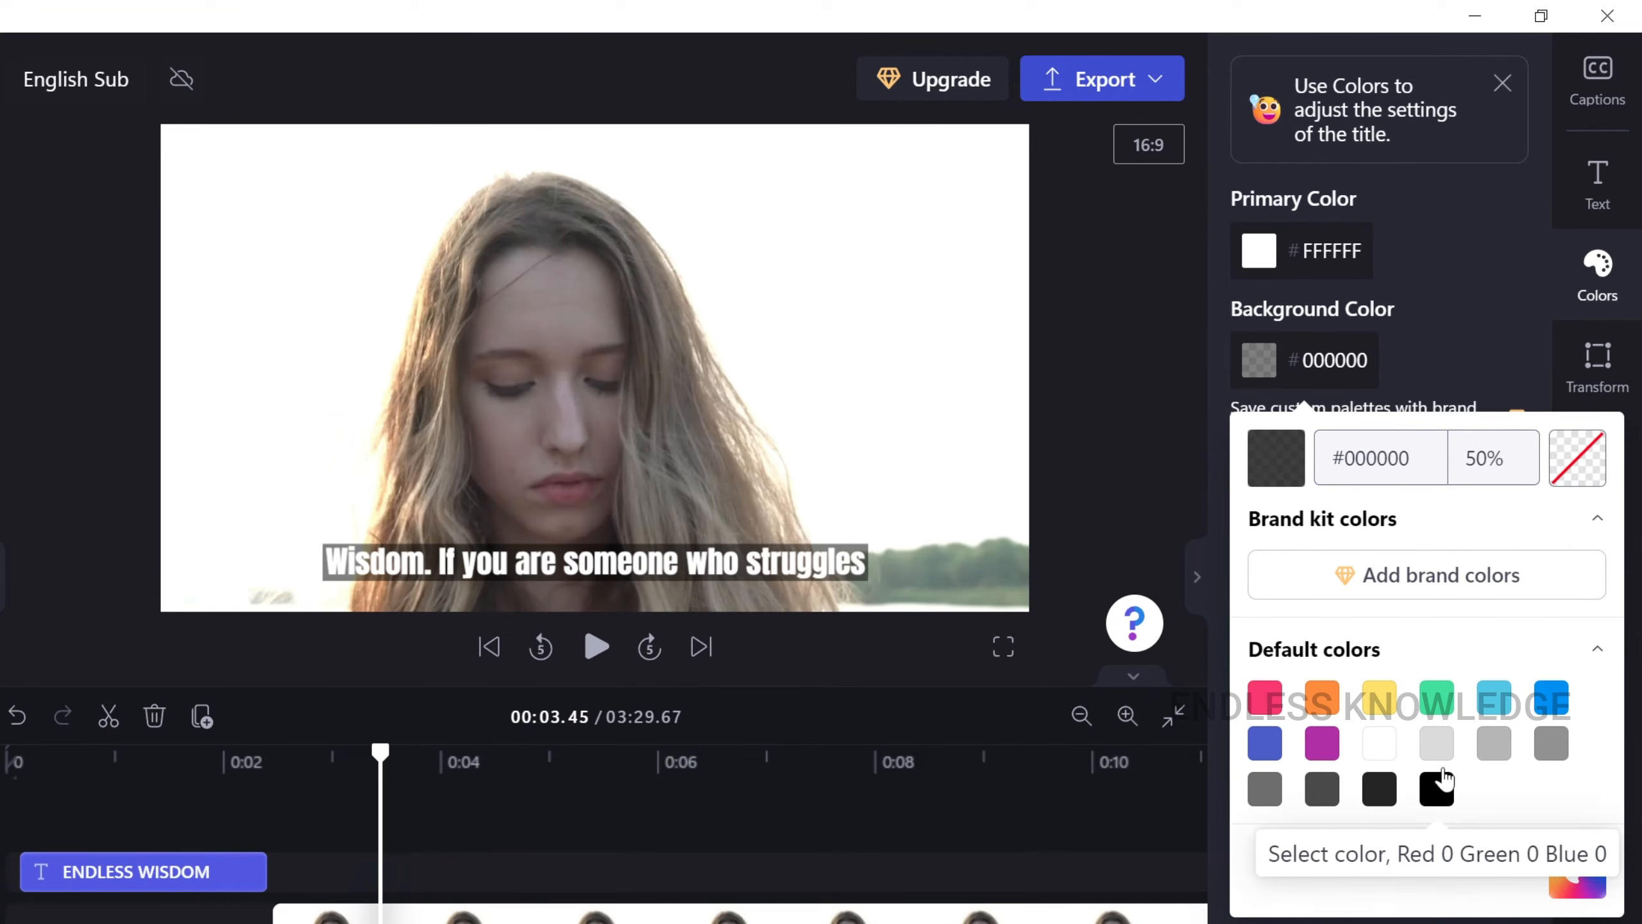
click(1501, 460)
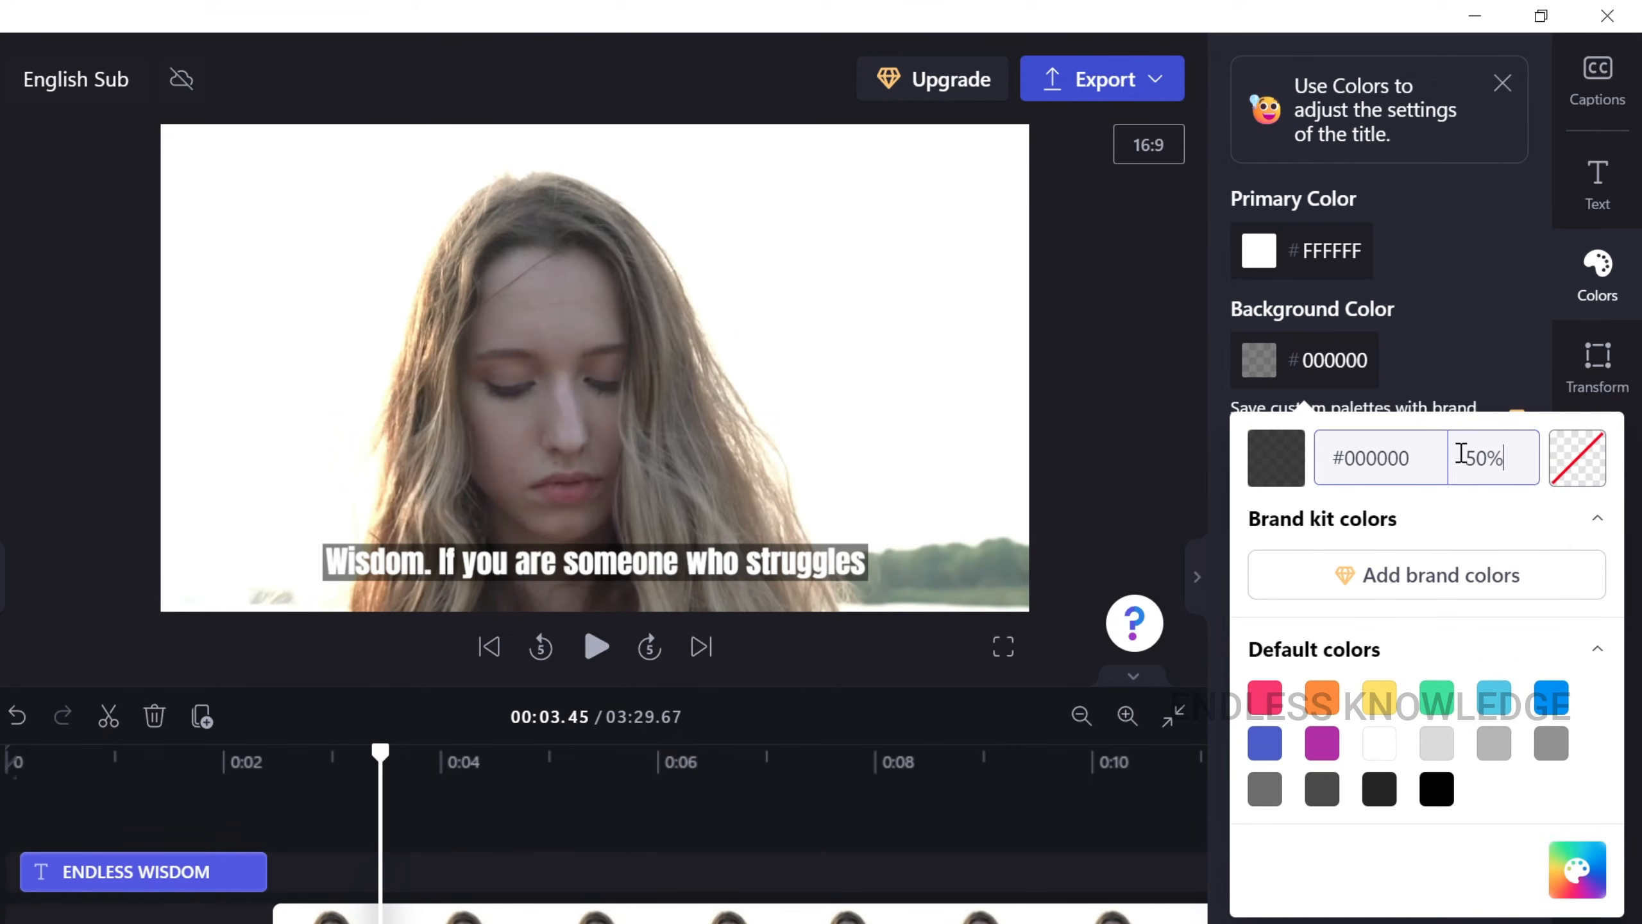
double_click(1461, 456)
click(1576, 463)
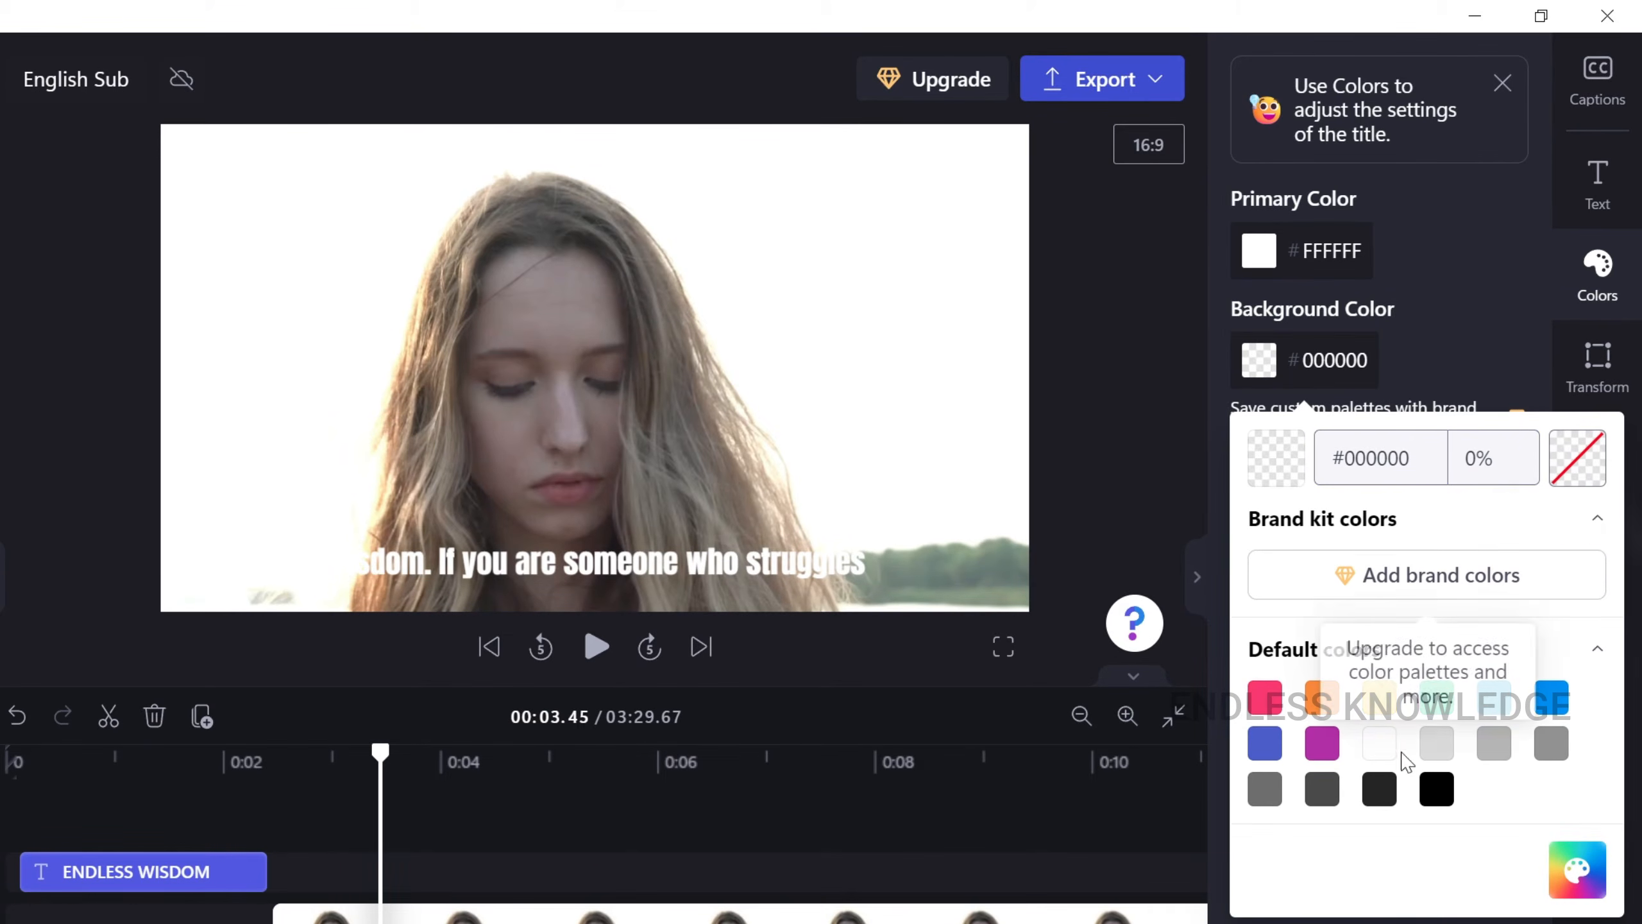
Set the caption's background color to black (#000000) with 50% opacity
click(1442, 802)
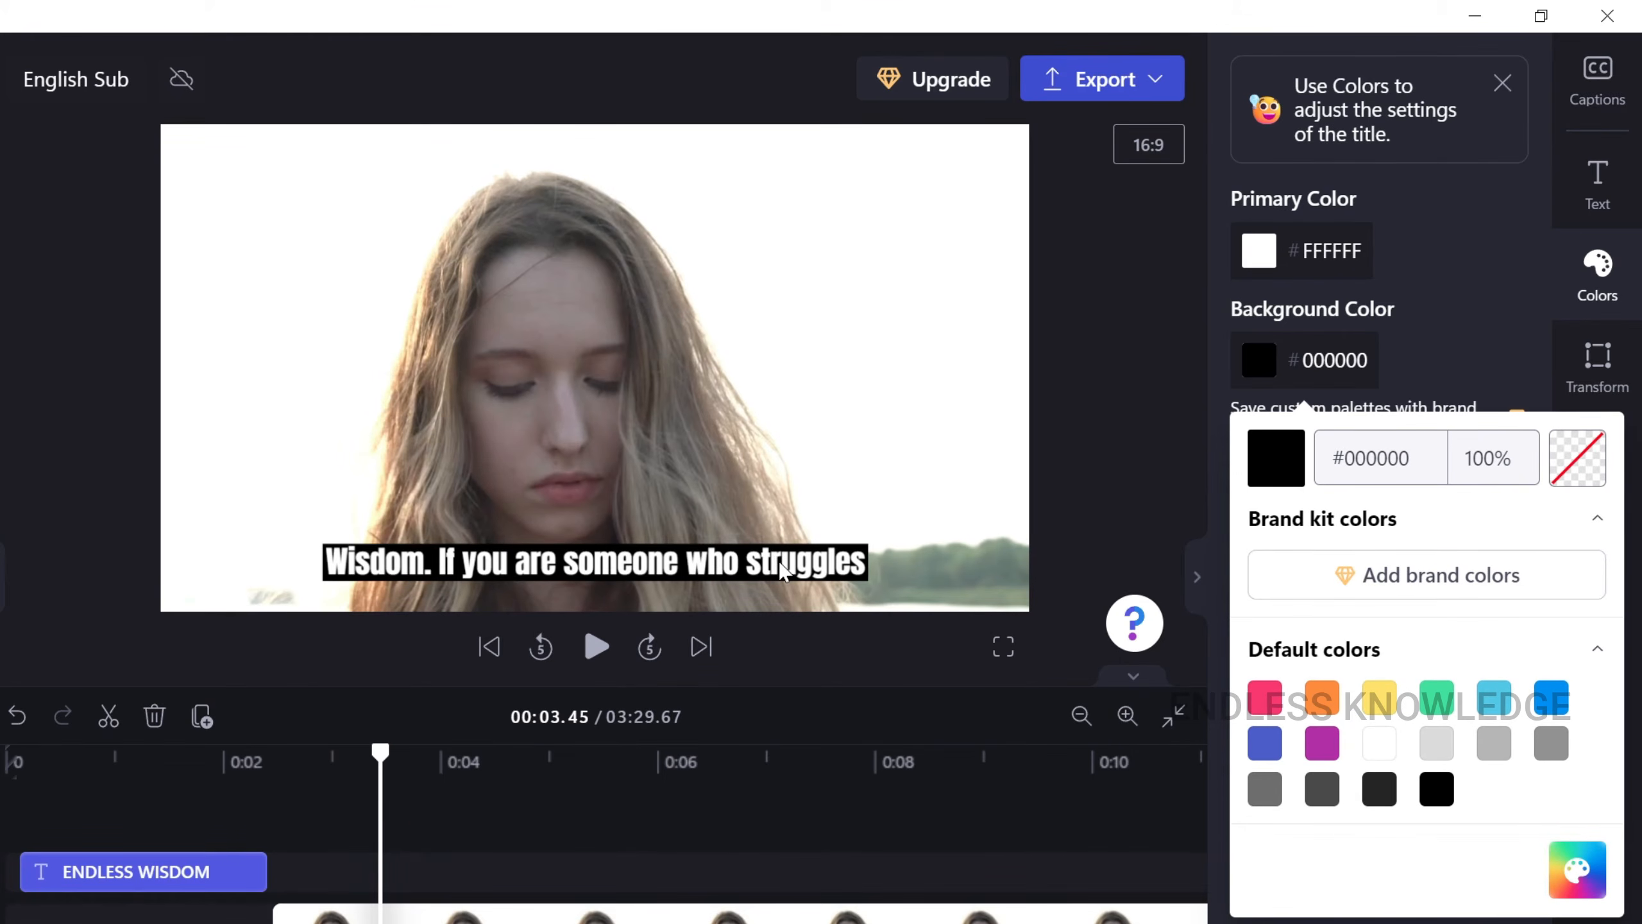
click(1495, 460)
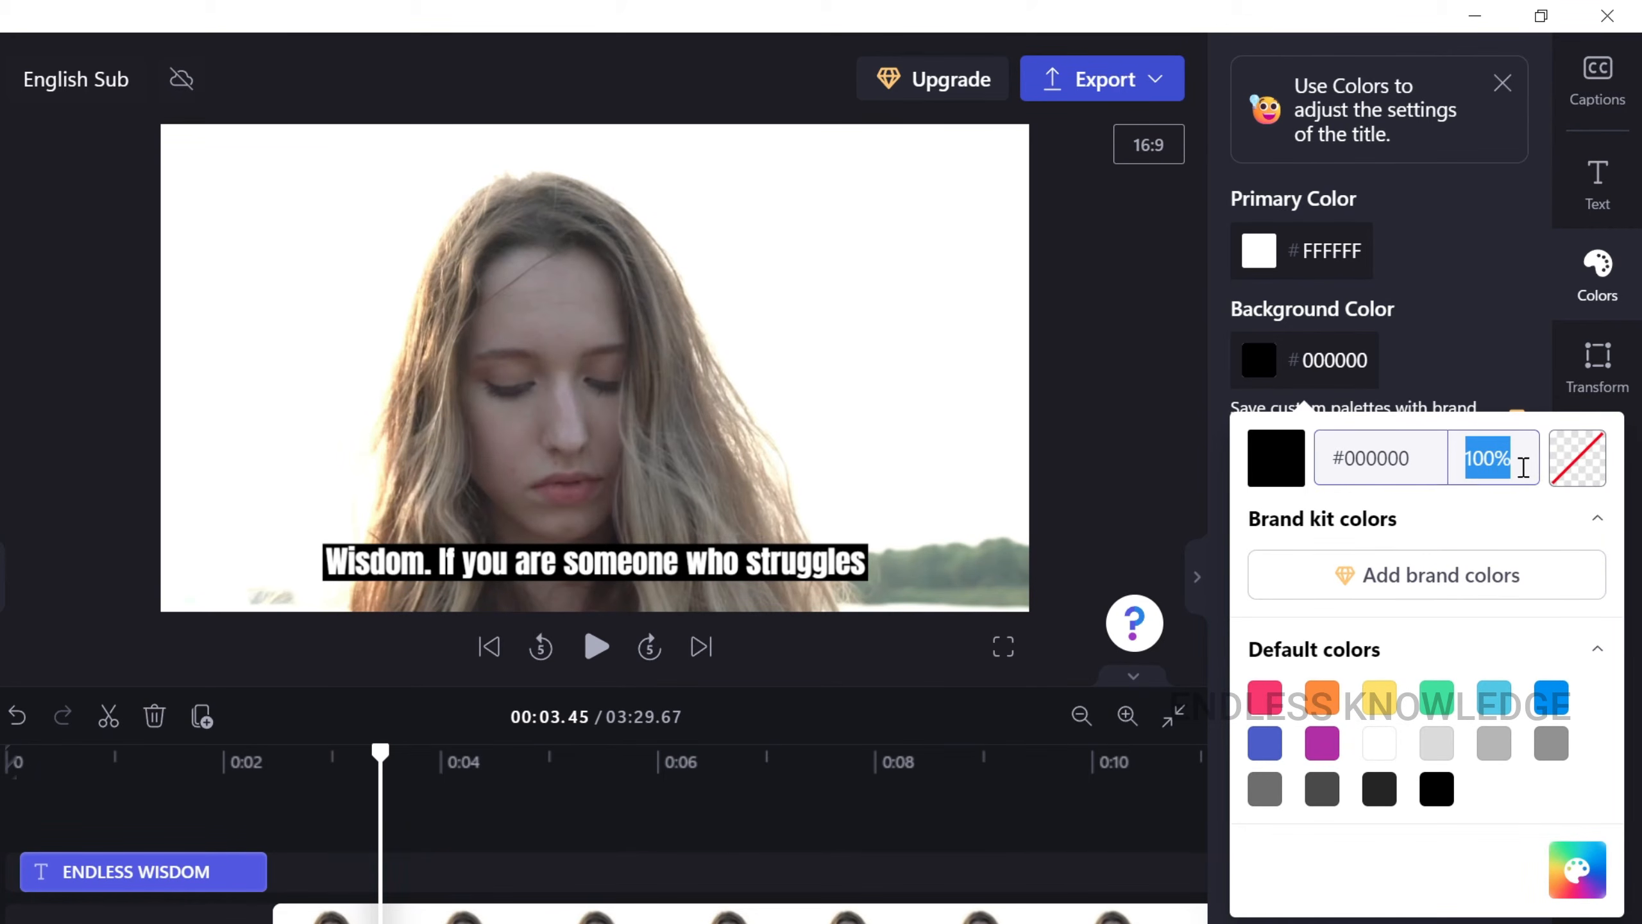
text(50)
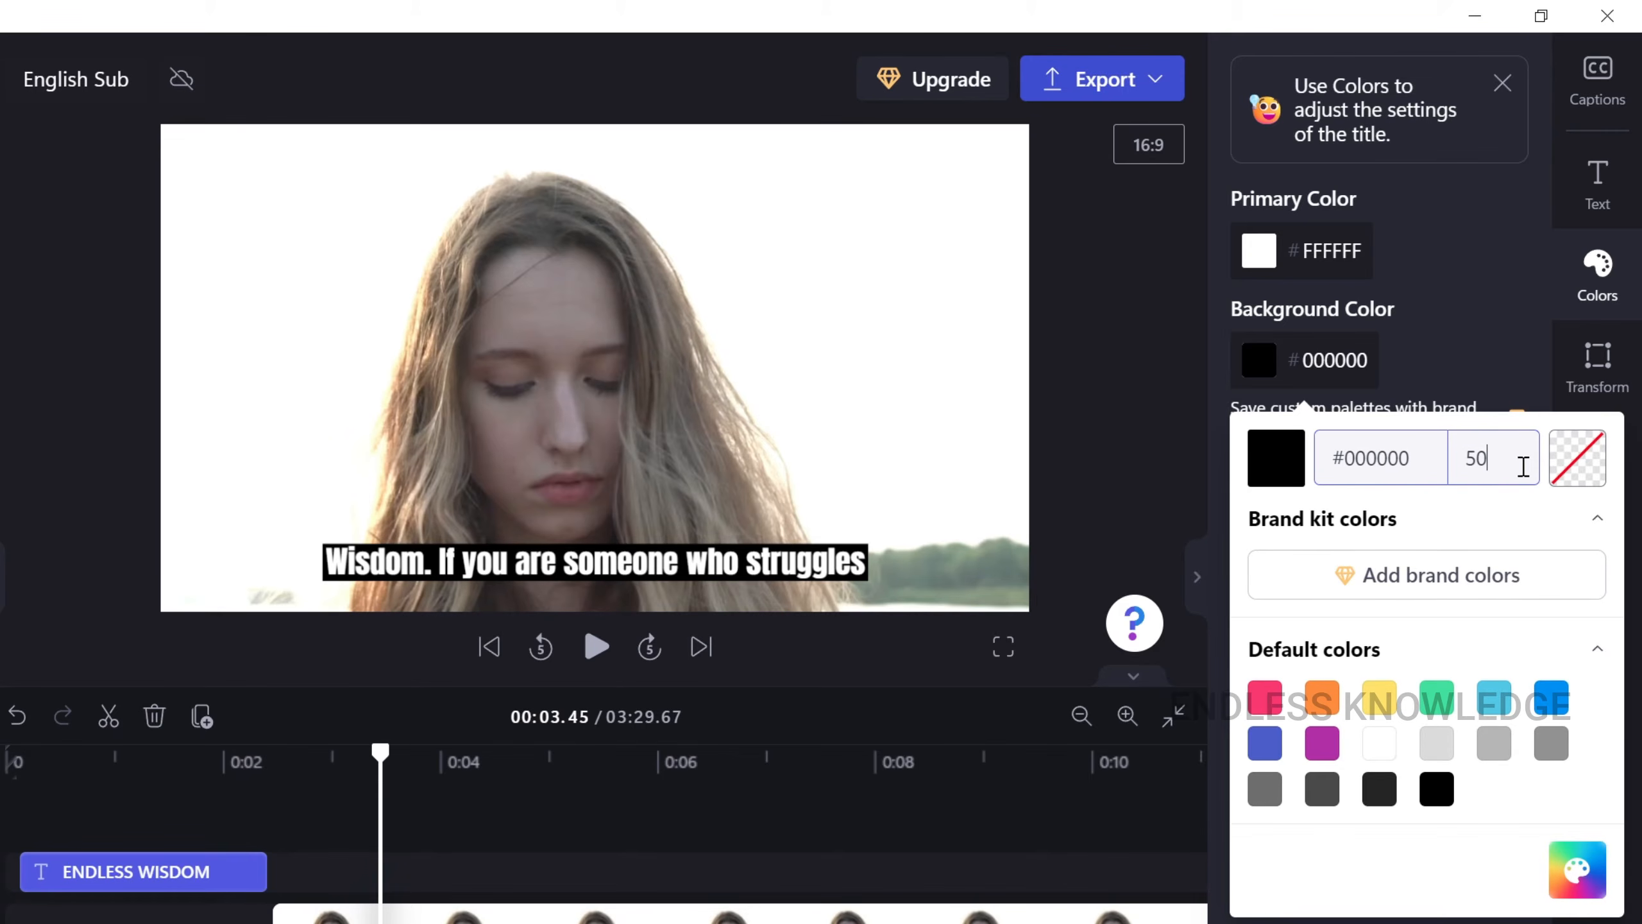
key(Return)
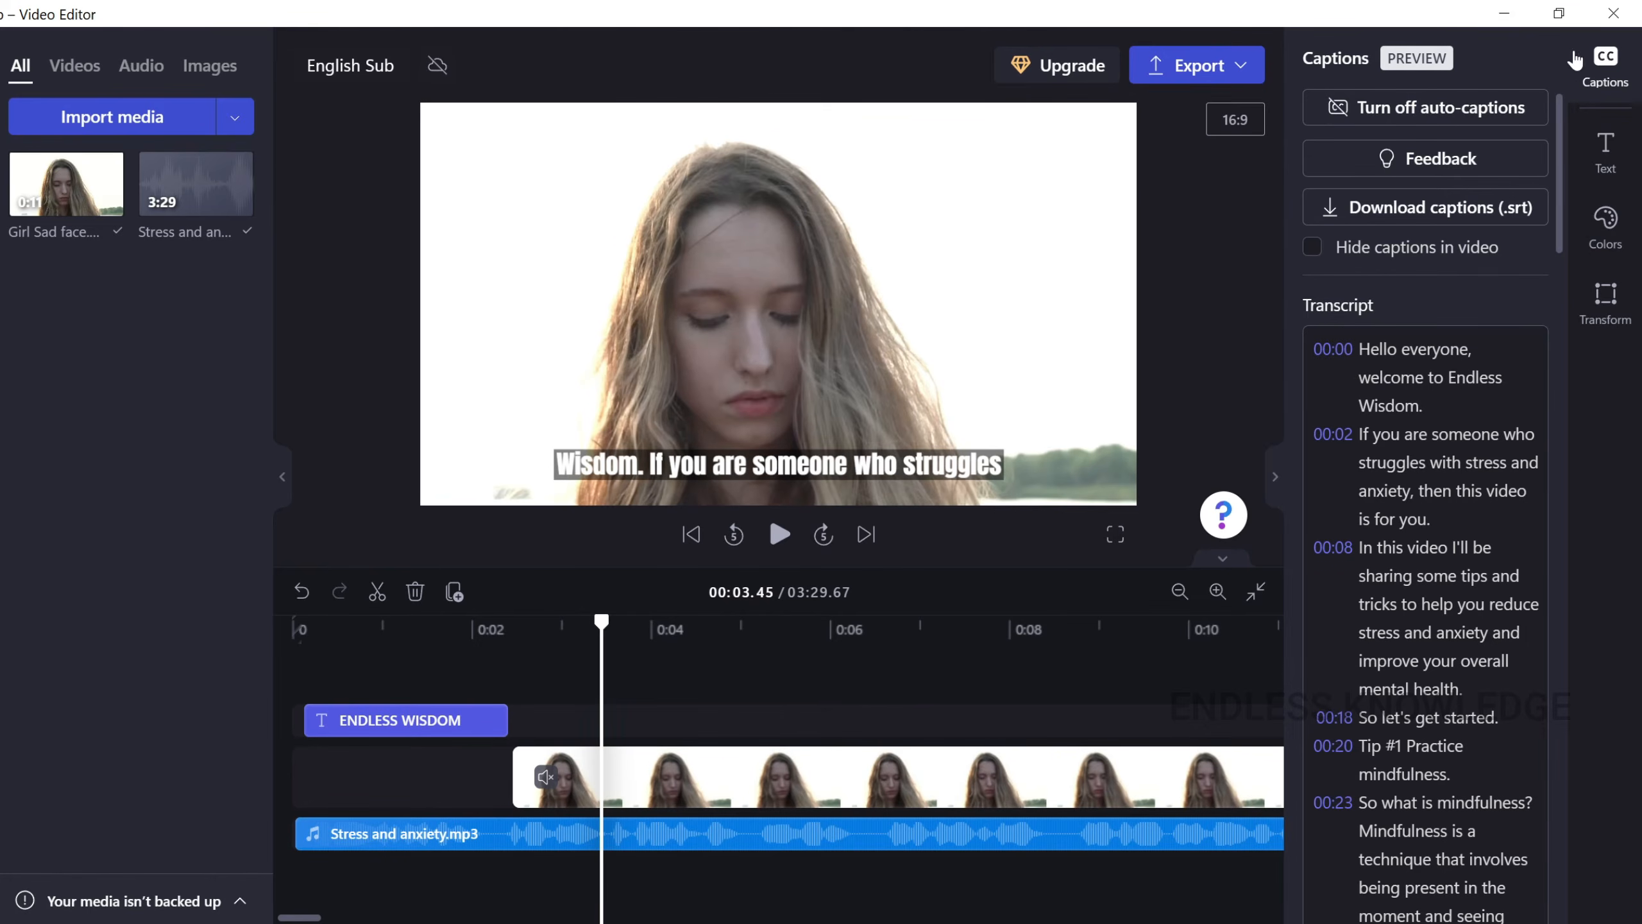
Turn auto-captions off and back on with English (United States) as the recognition language
click(1420, 111)
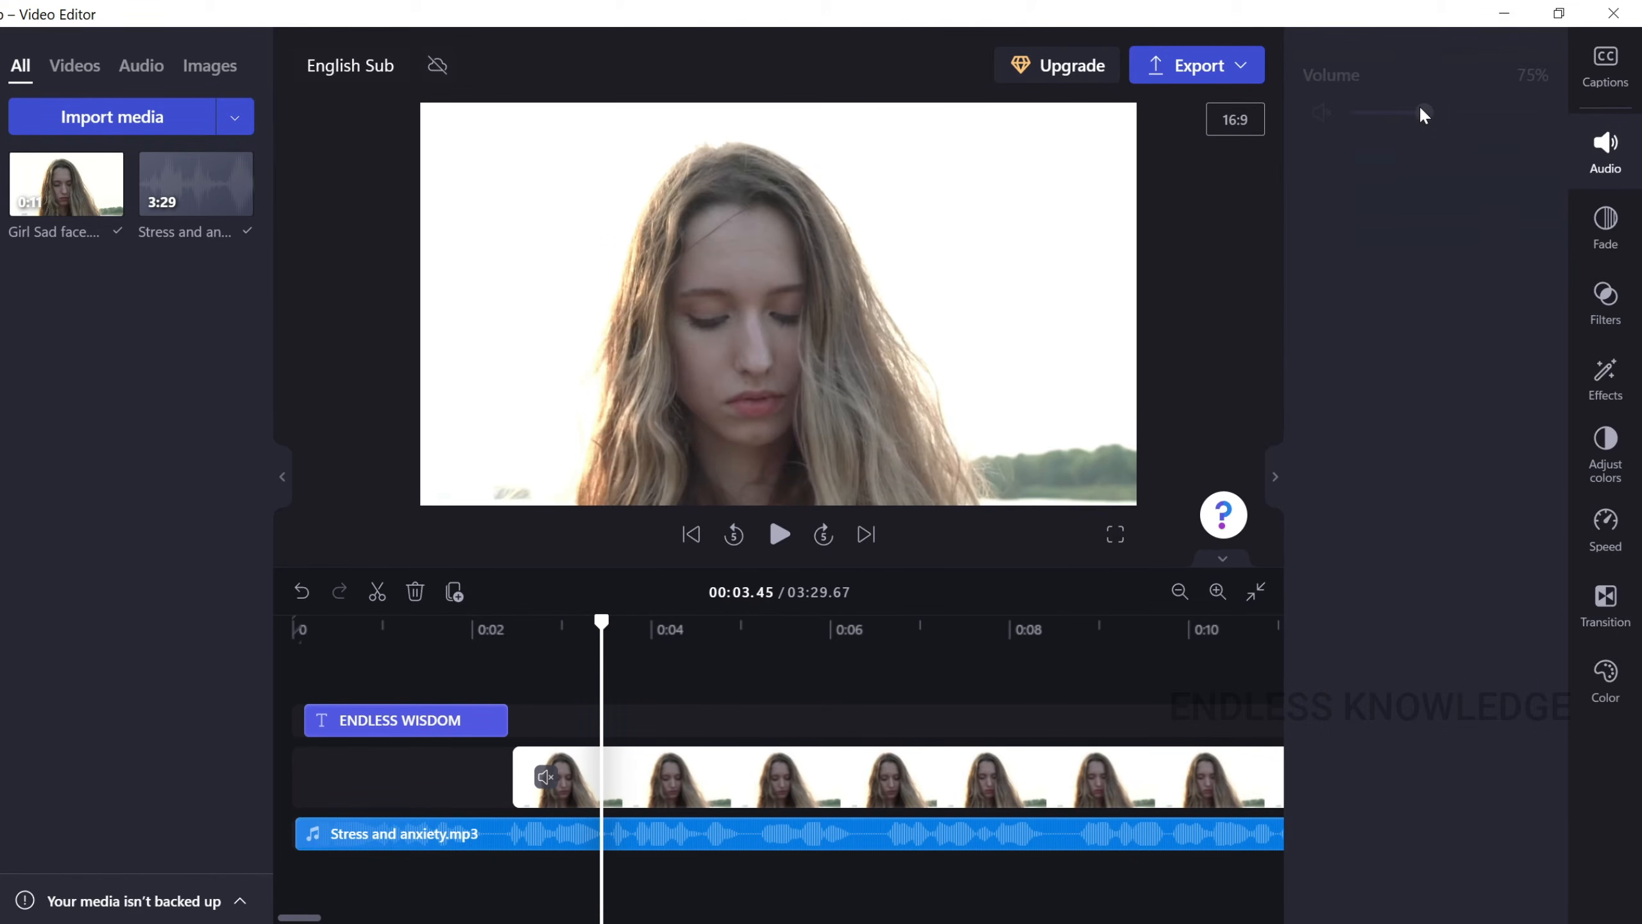
click(1606, 65)
click(1463, 107)
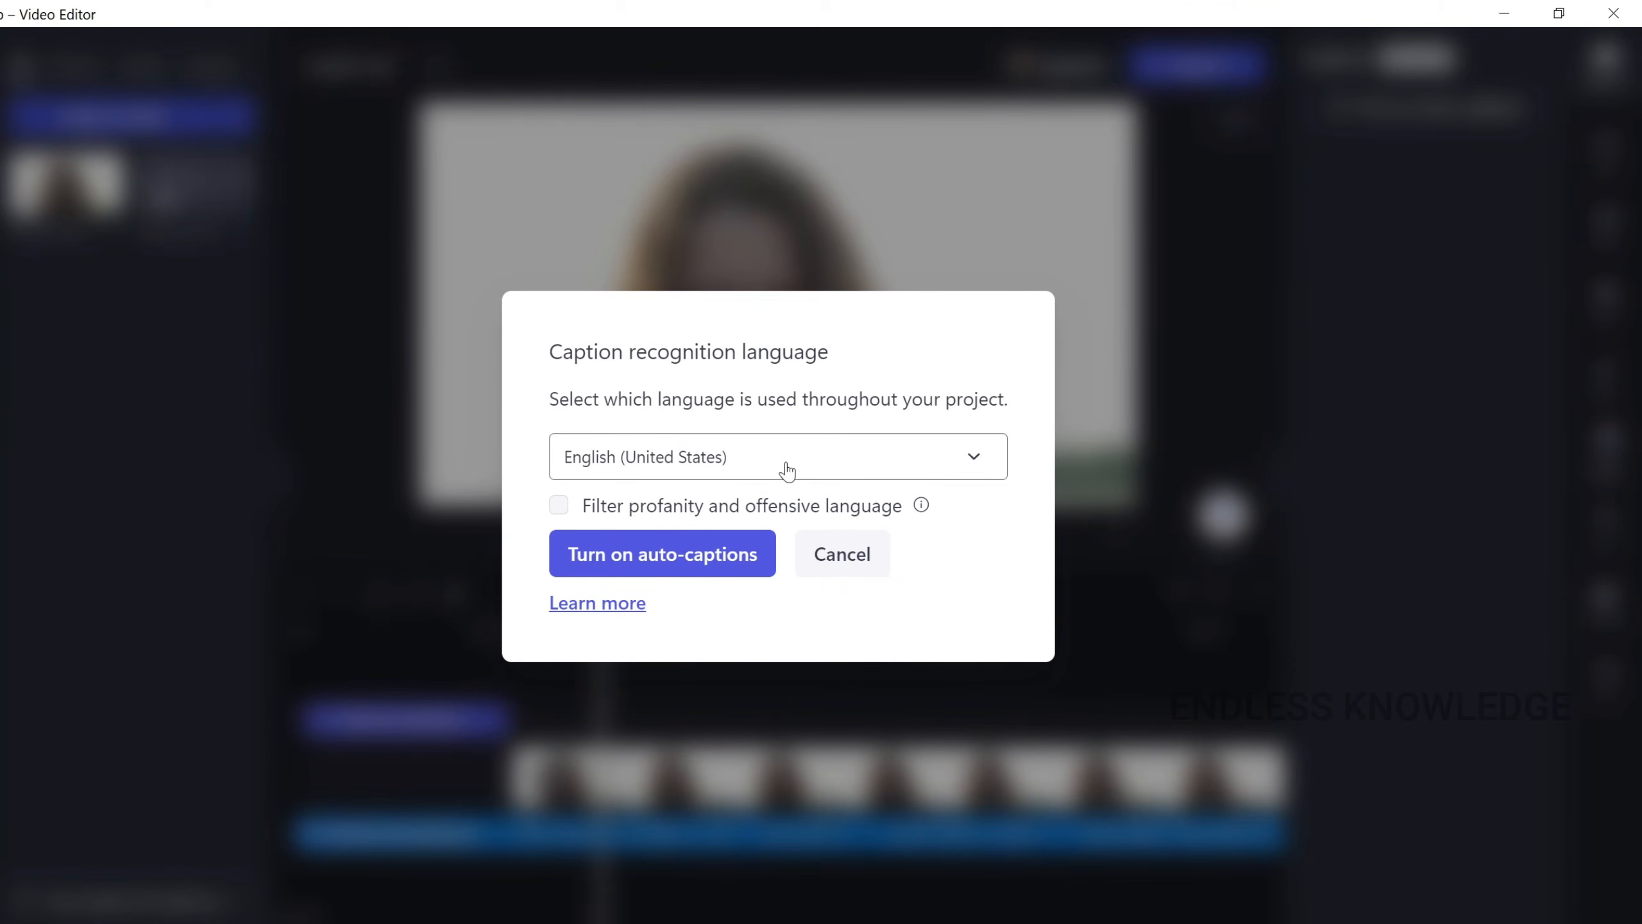
click(690, 557)
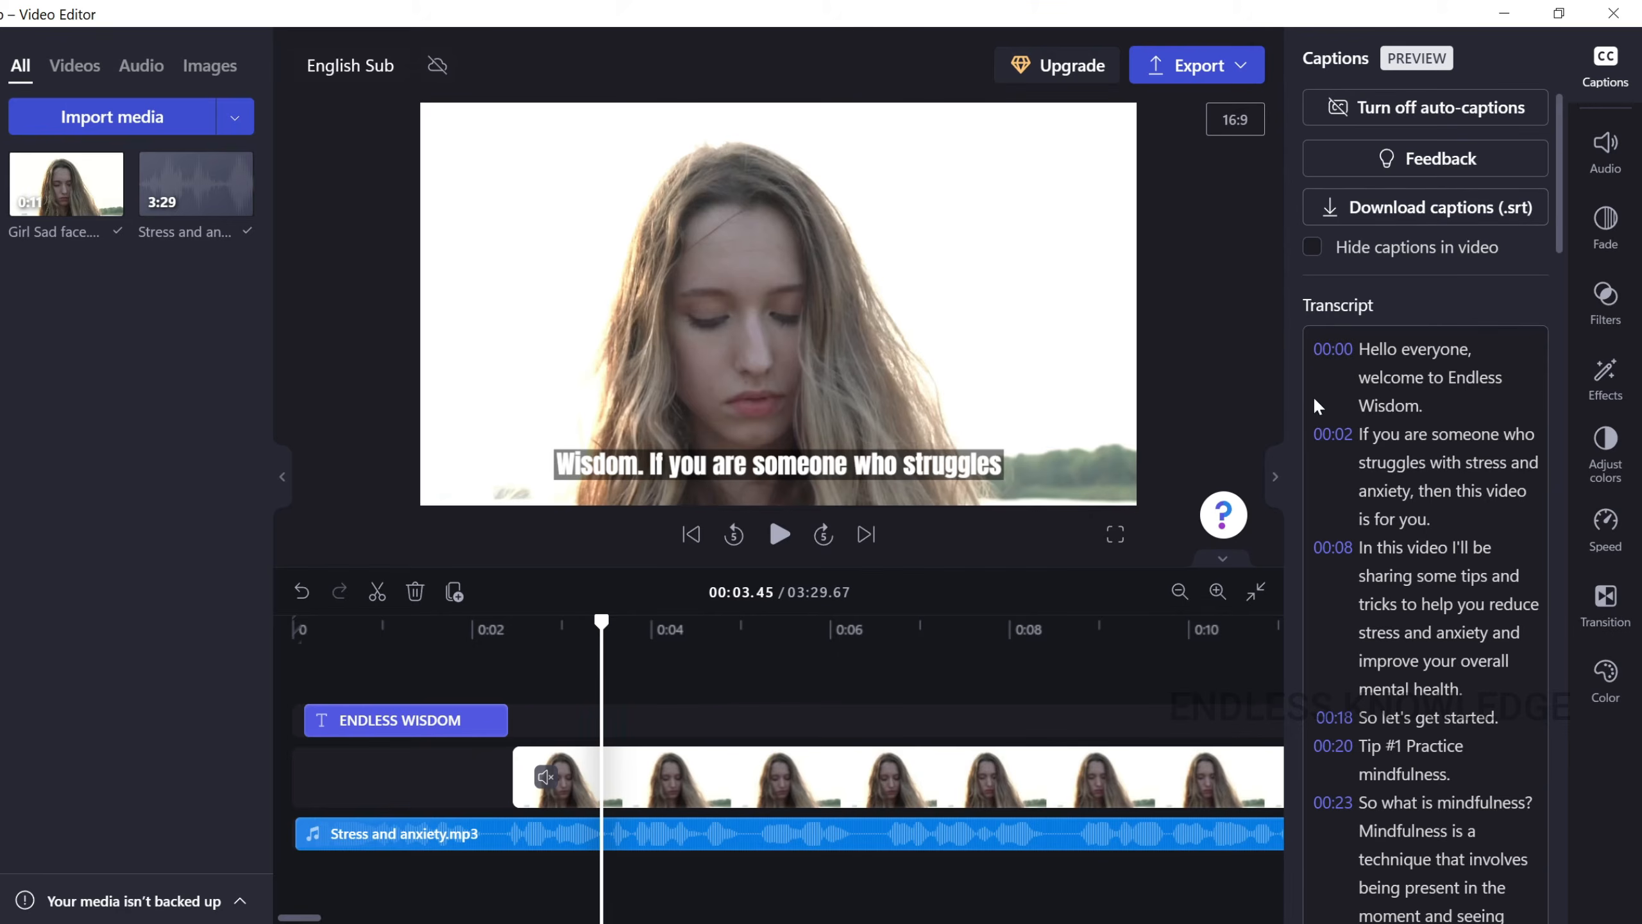
Jump to the word "one." near the transcript's end and return the playhead to about 4.1 seconds
click(906, 466)
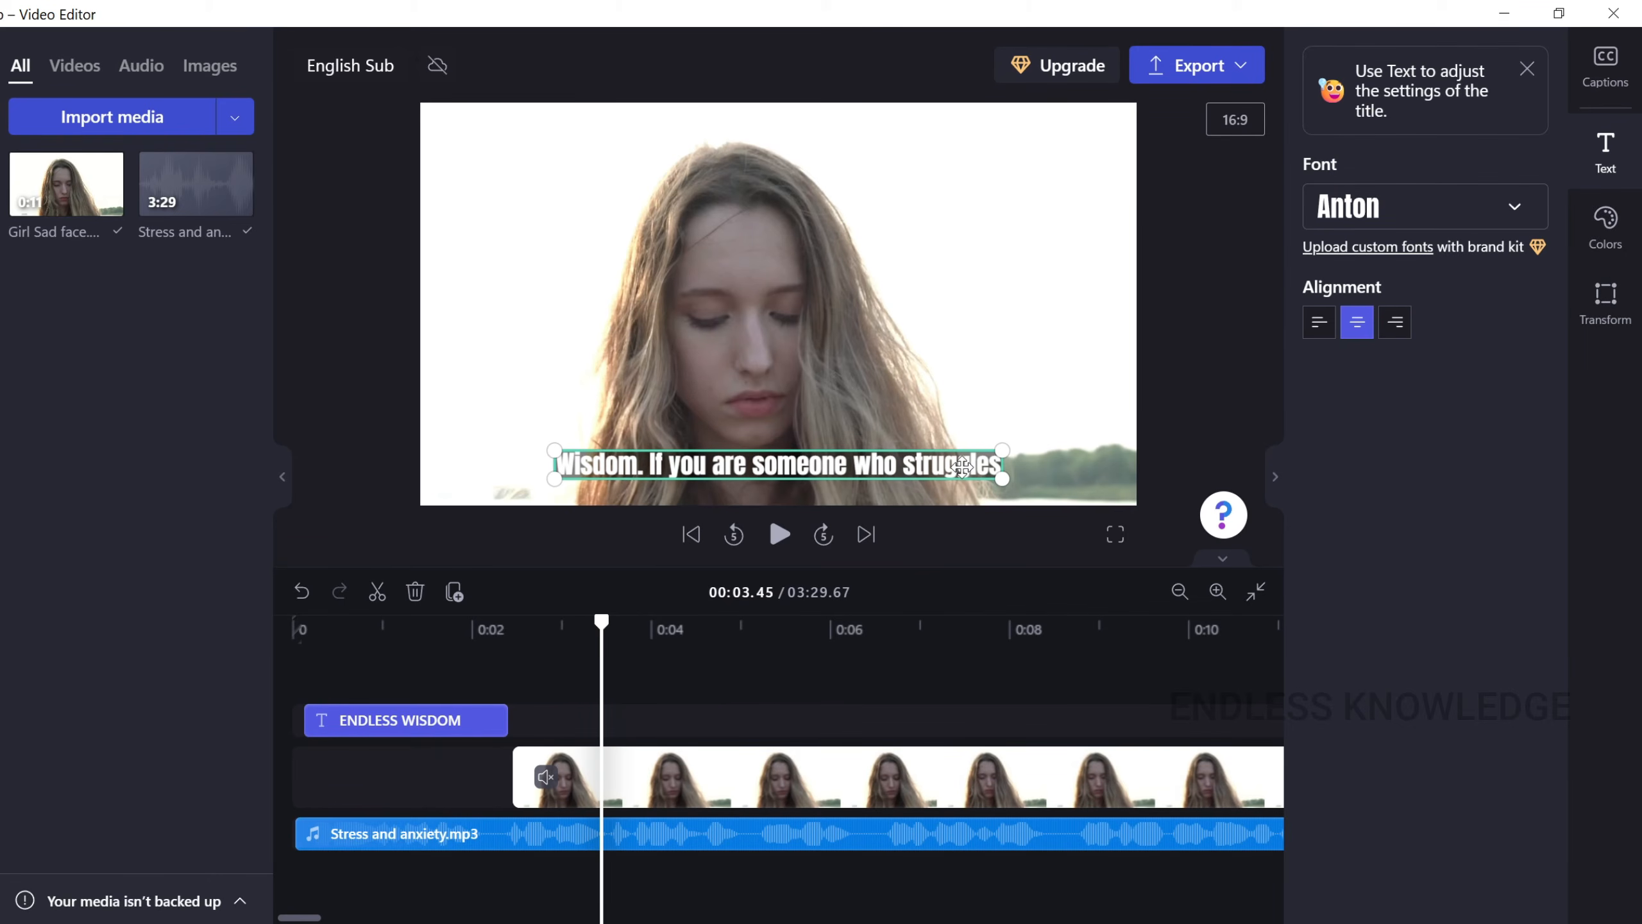
click(1605, 65)
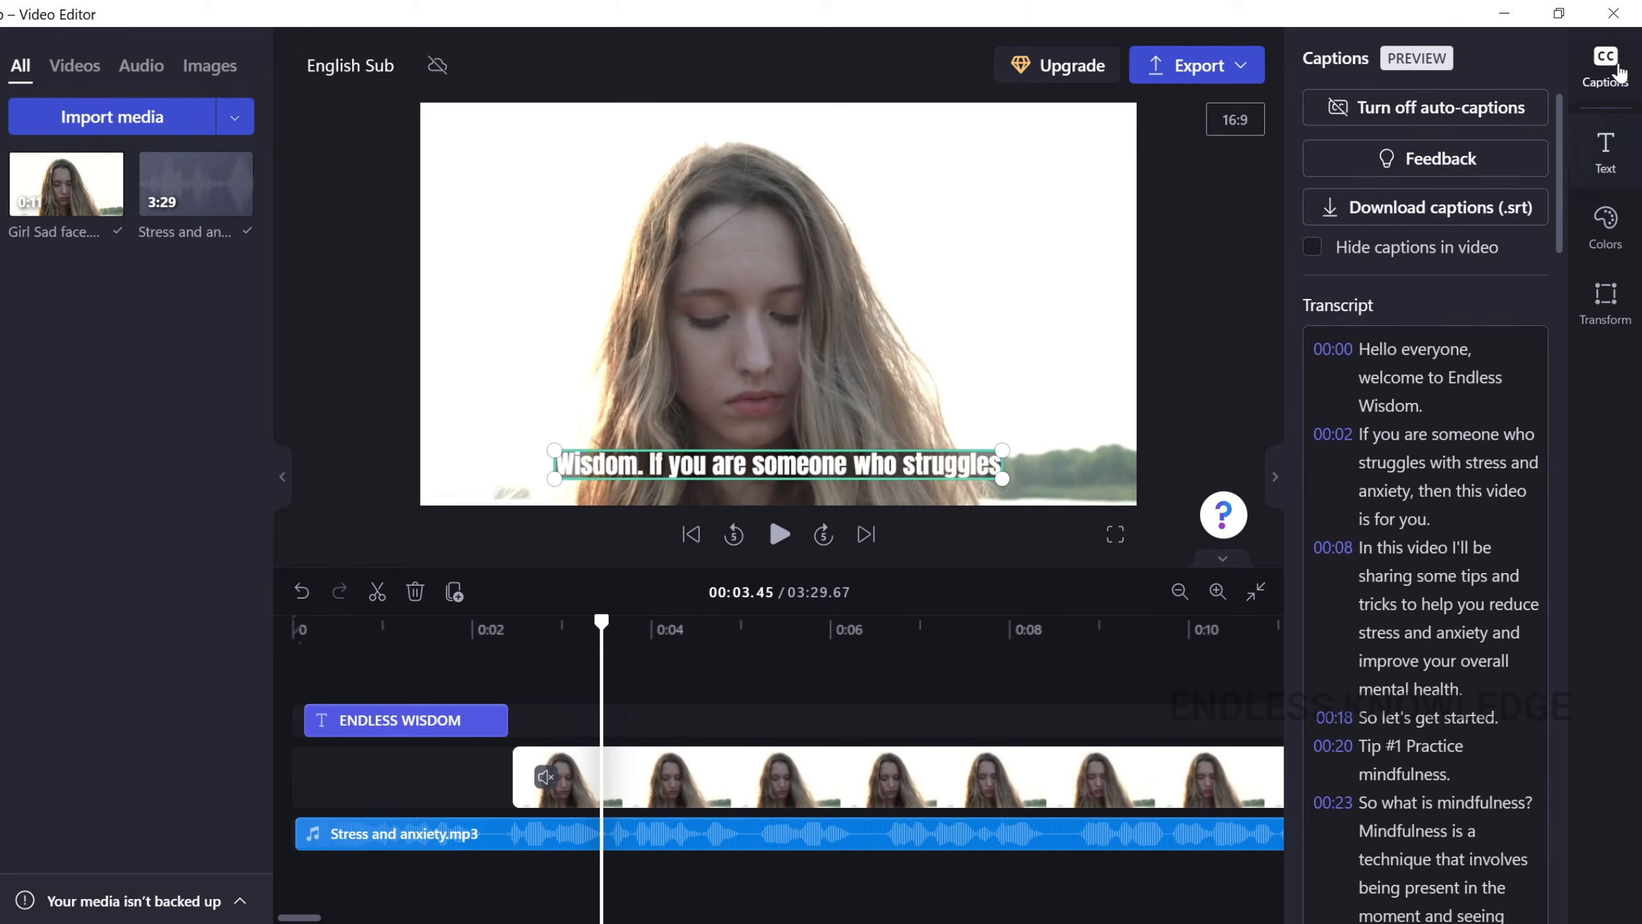
click(1432, 395)
drag(1560, 171, 1539, 870)
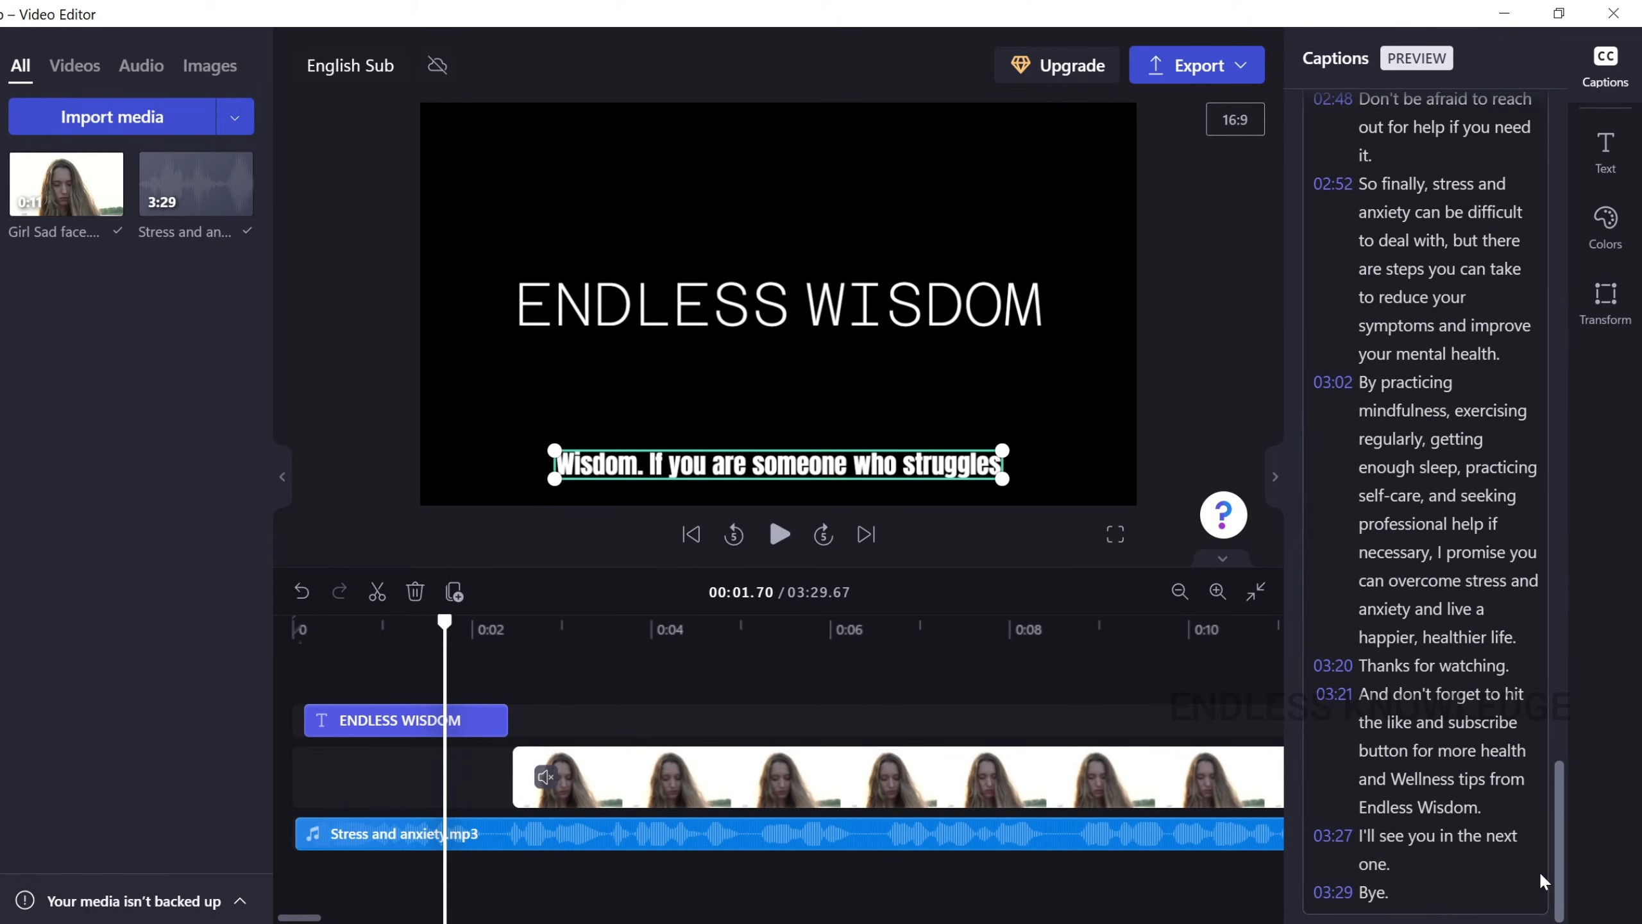
click(1376, 863)
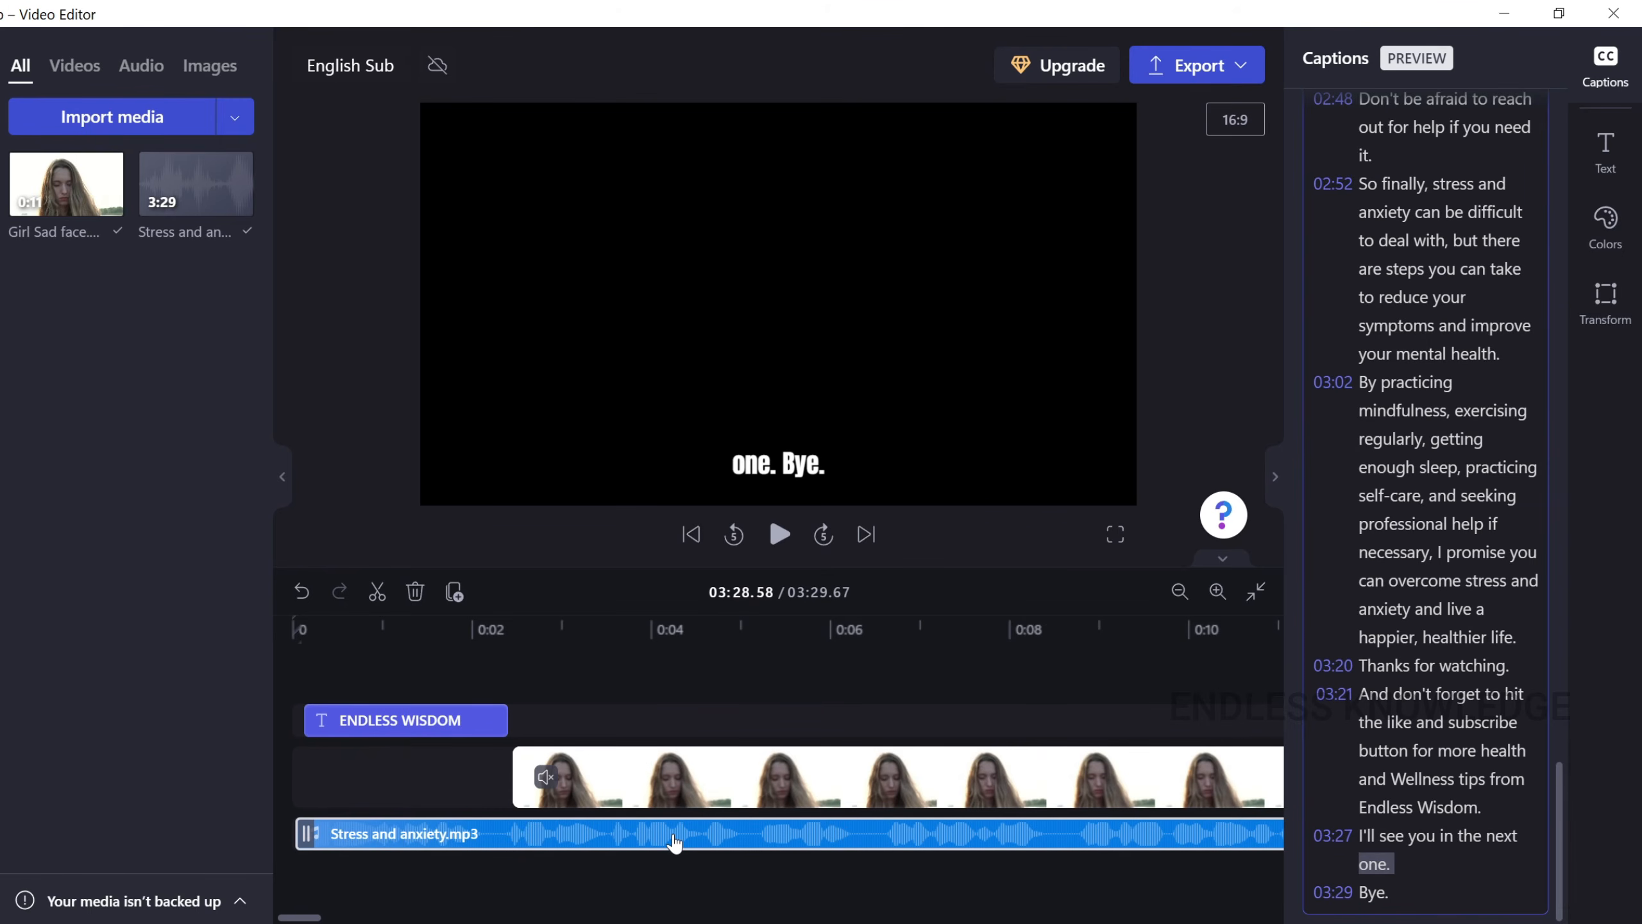
click(658, 673)
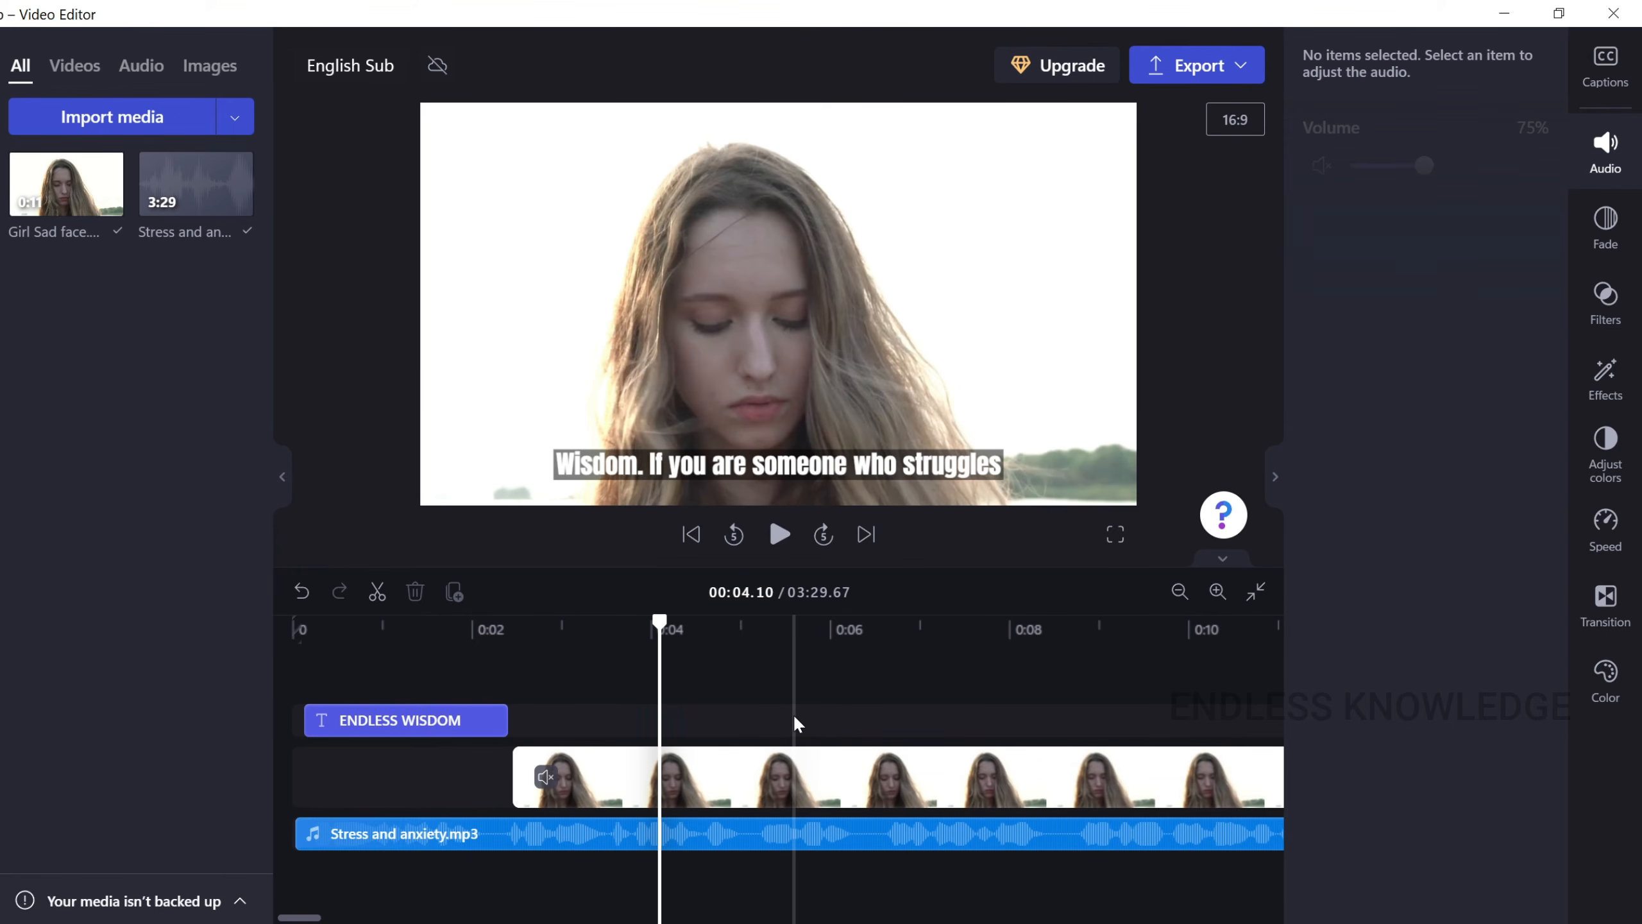
Return to the home page and open the Tamil Sub video project
click(1, 65)
click(11, 136)
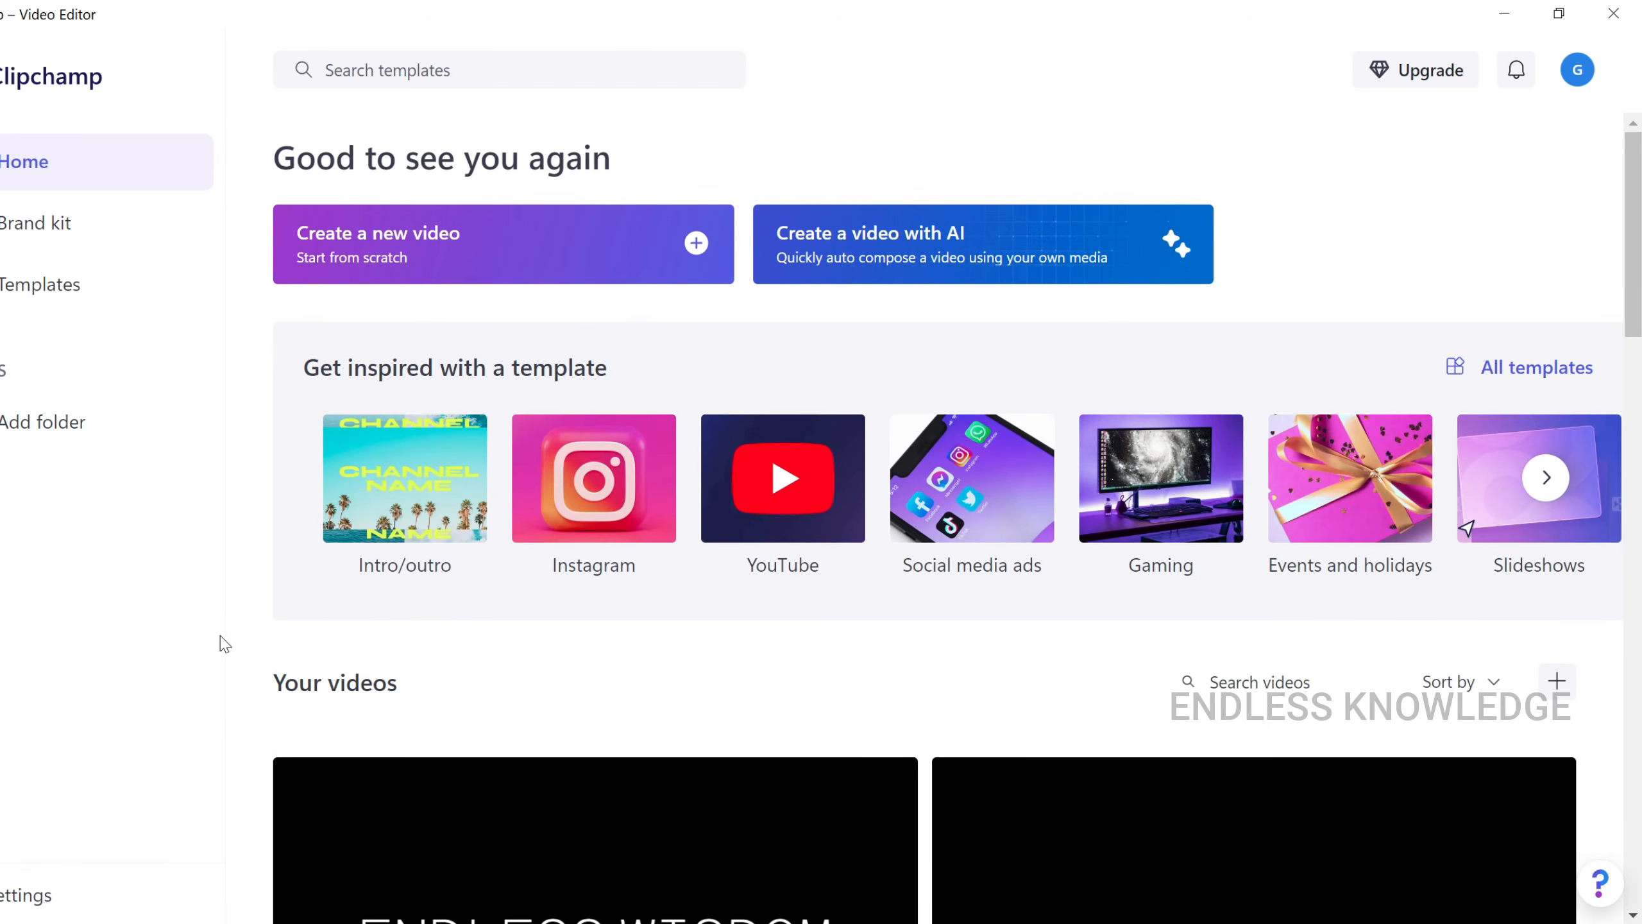
scroll(976, 647, down, 4)
click(968, 583)
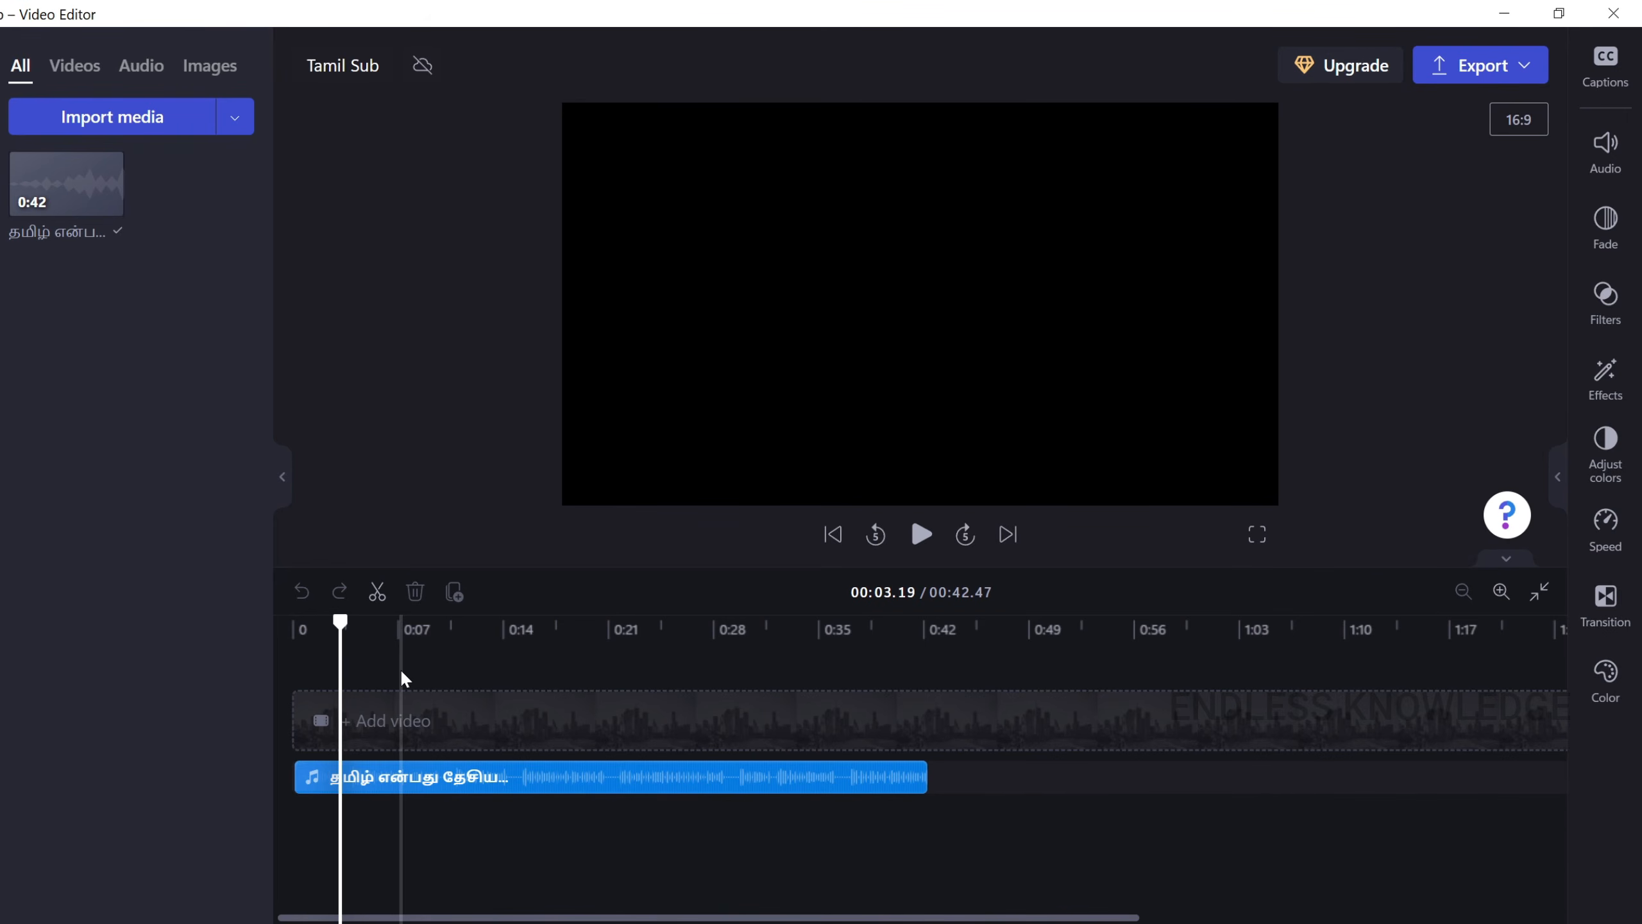
Turn on auto-captions for the Tamil audio project with Tamil (India) as the recognition language
click(413, 671)
click(487, 773)
click(1606, 64)
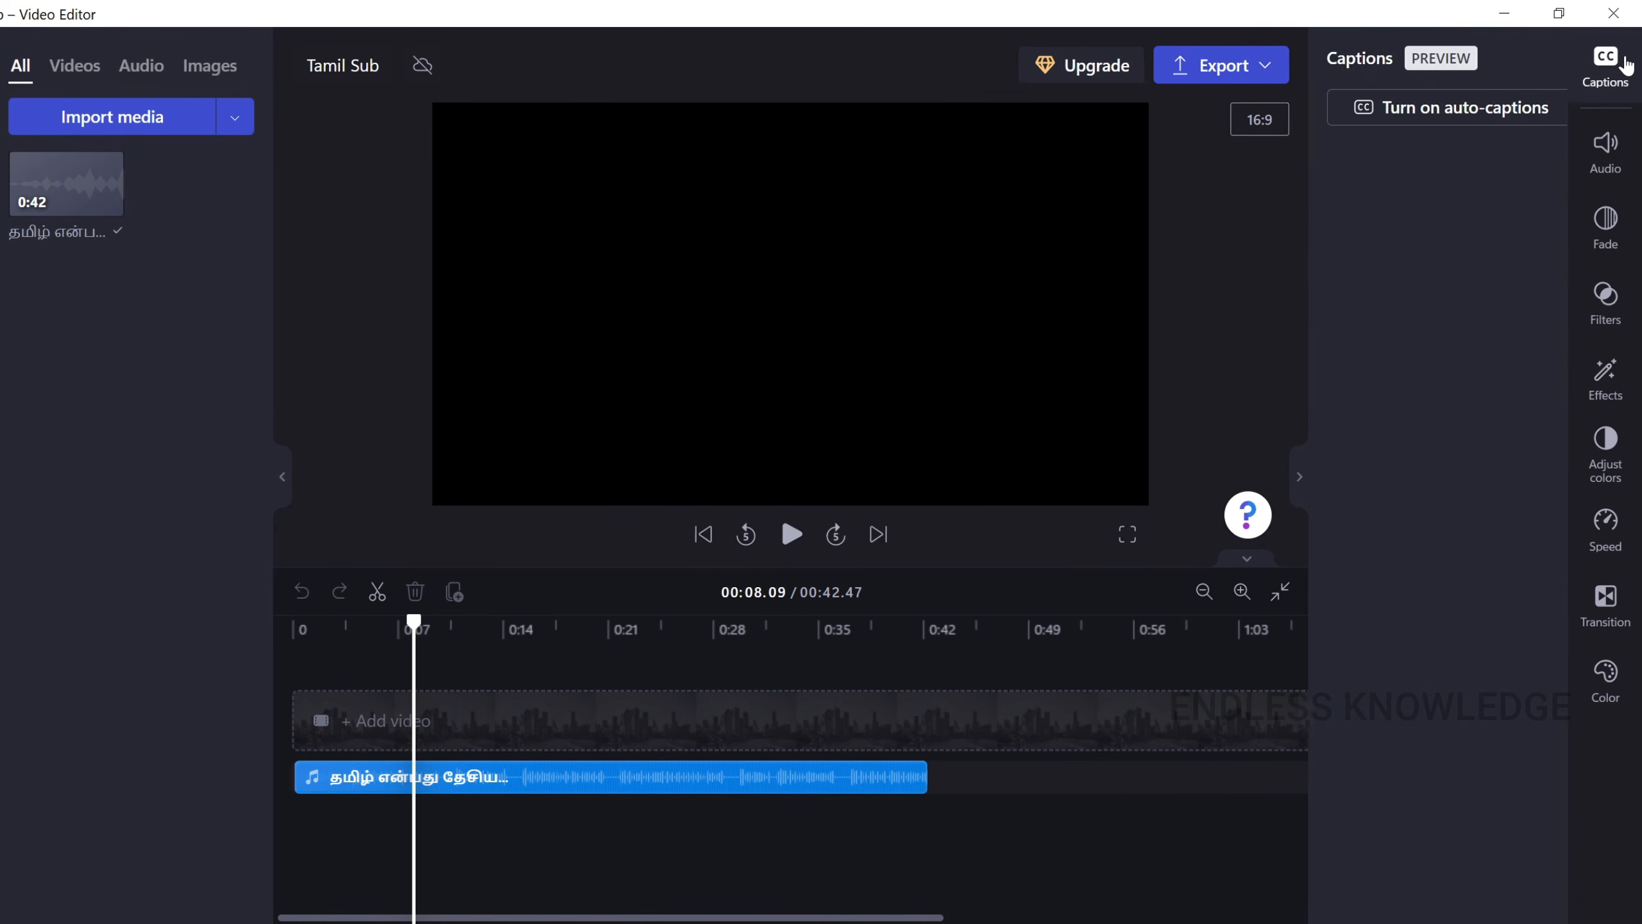
click(1387, 105)
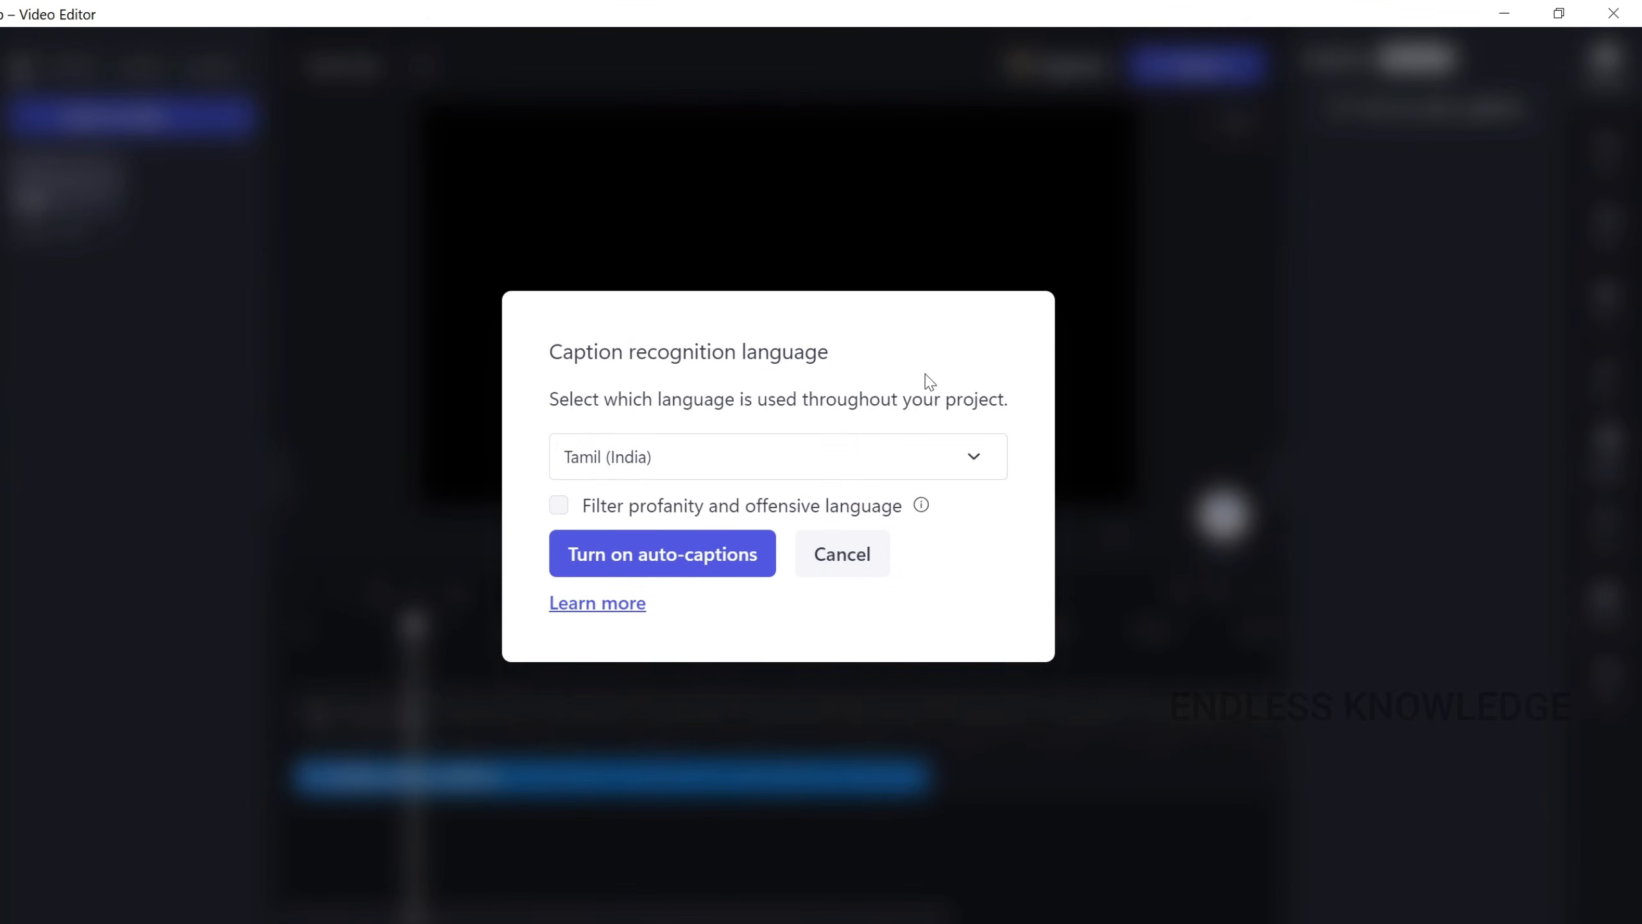
click(685, 475)
text(tamil)
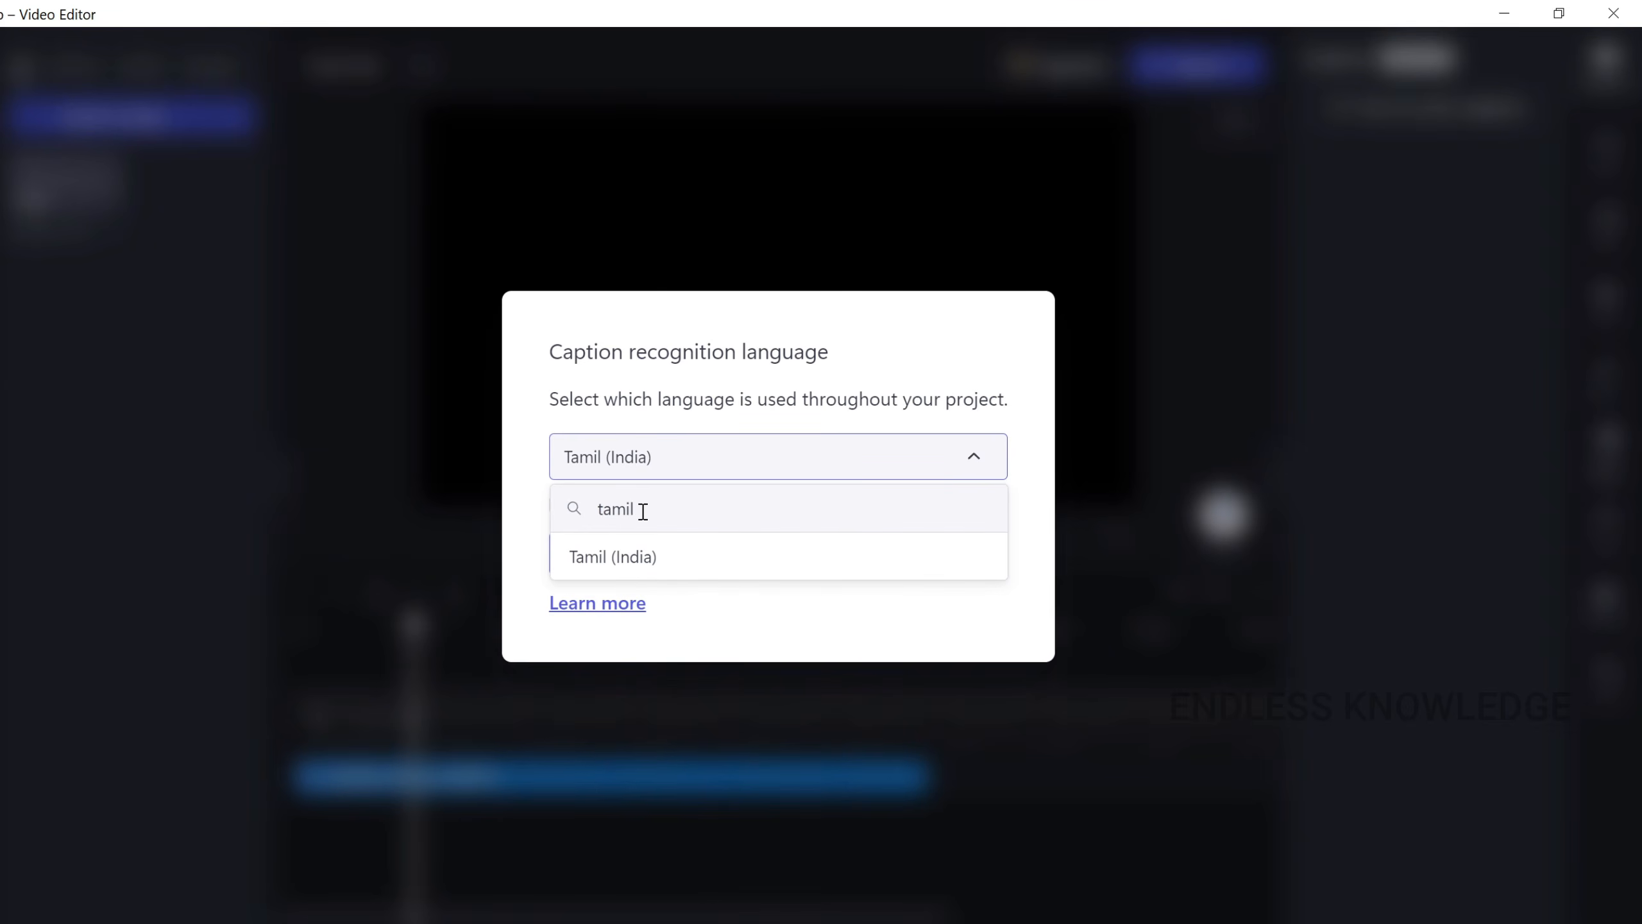
click(649, 561)
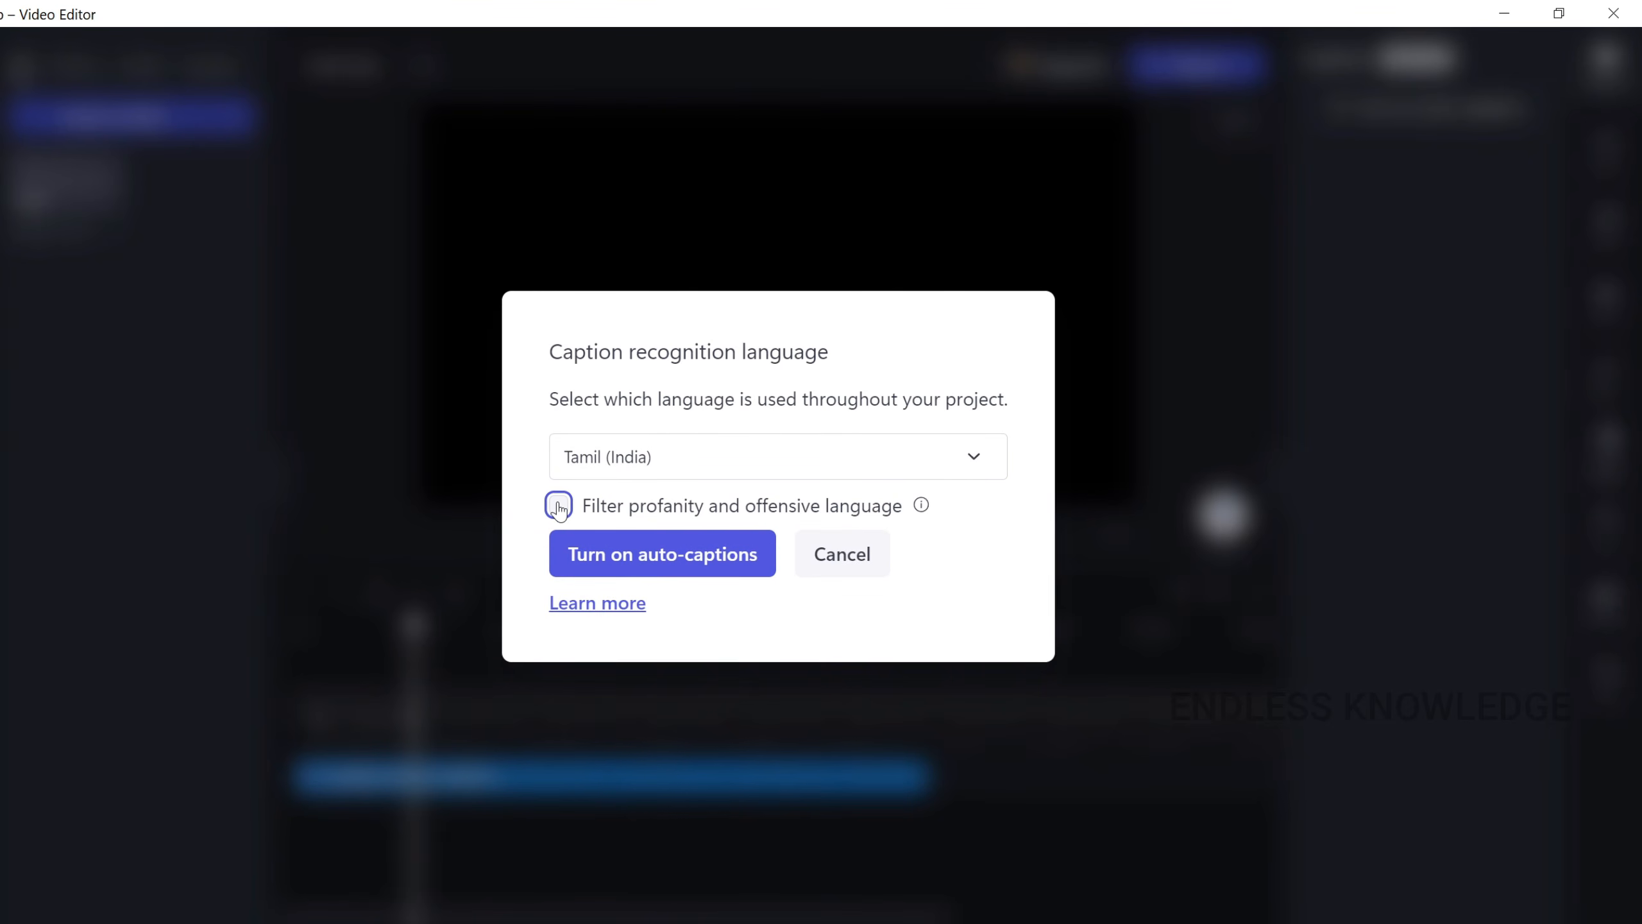
click(645, 568)
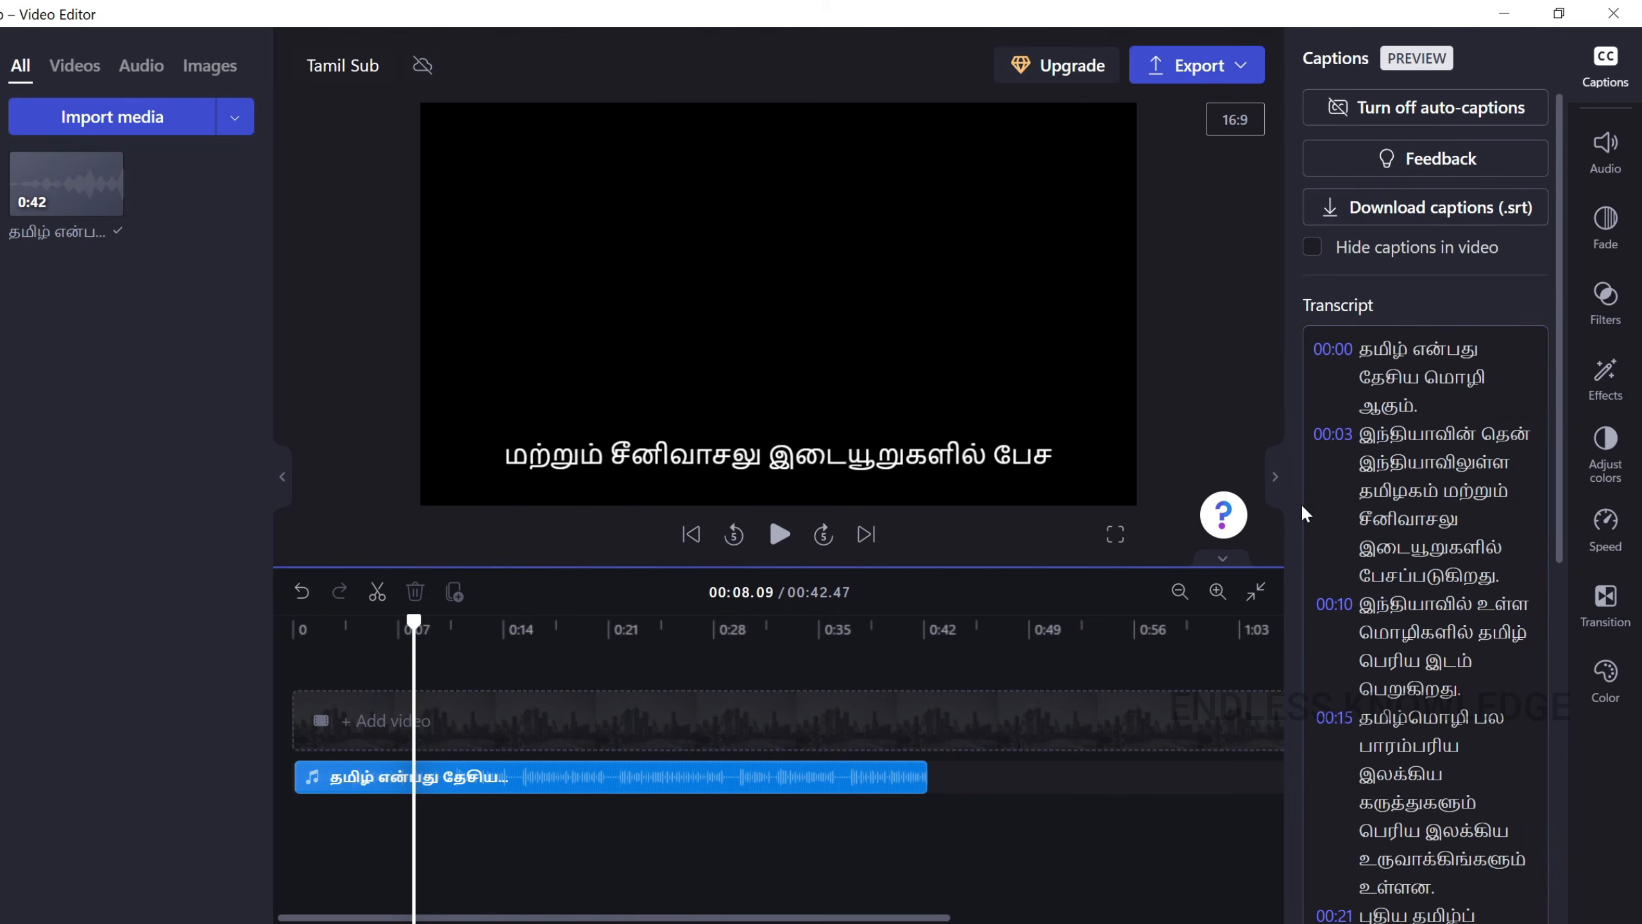
Play the Tamil captions from about 6.5 seconds and check the caption at about 16.3 seconds
drag(414, 622, 389, 626)
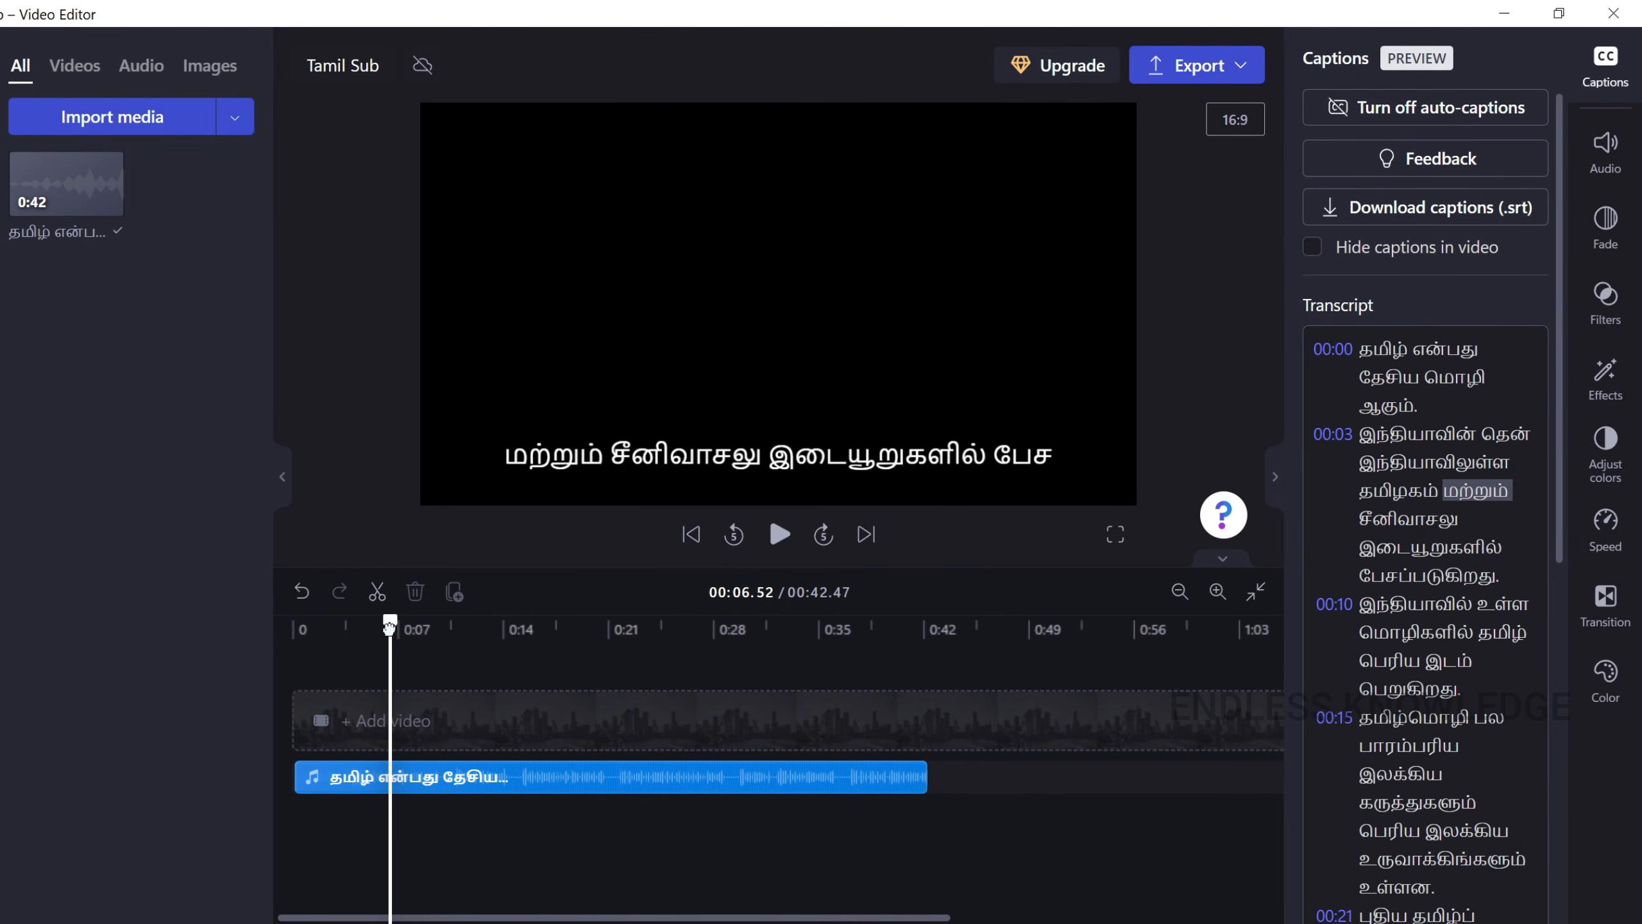
key(space)
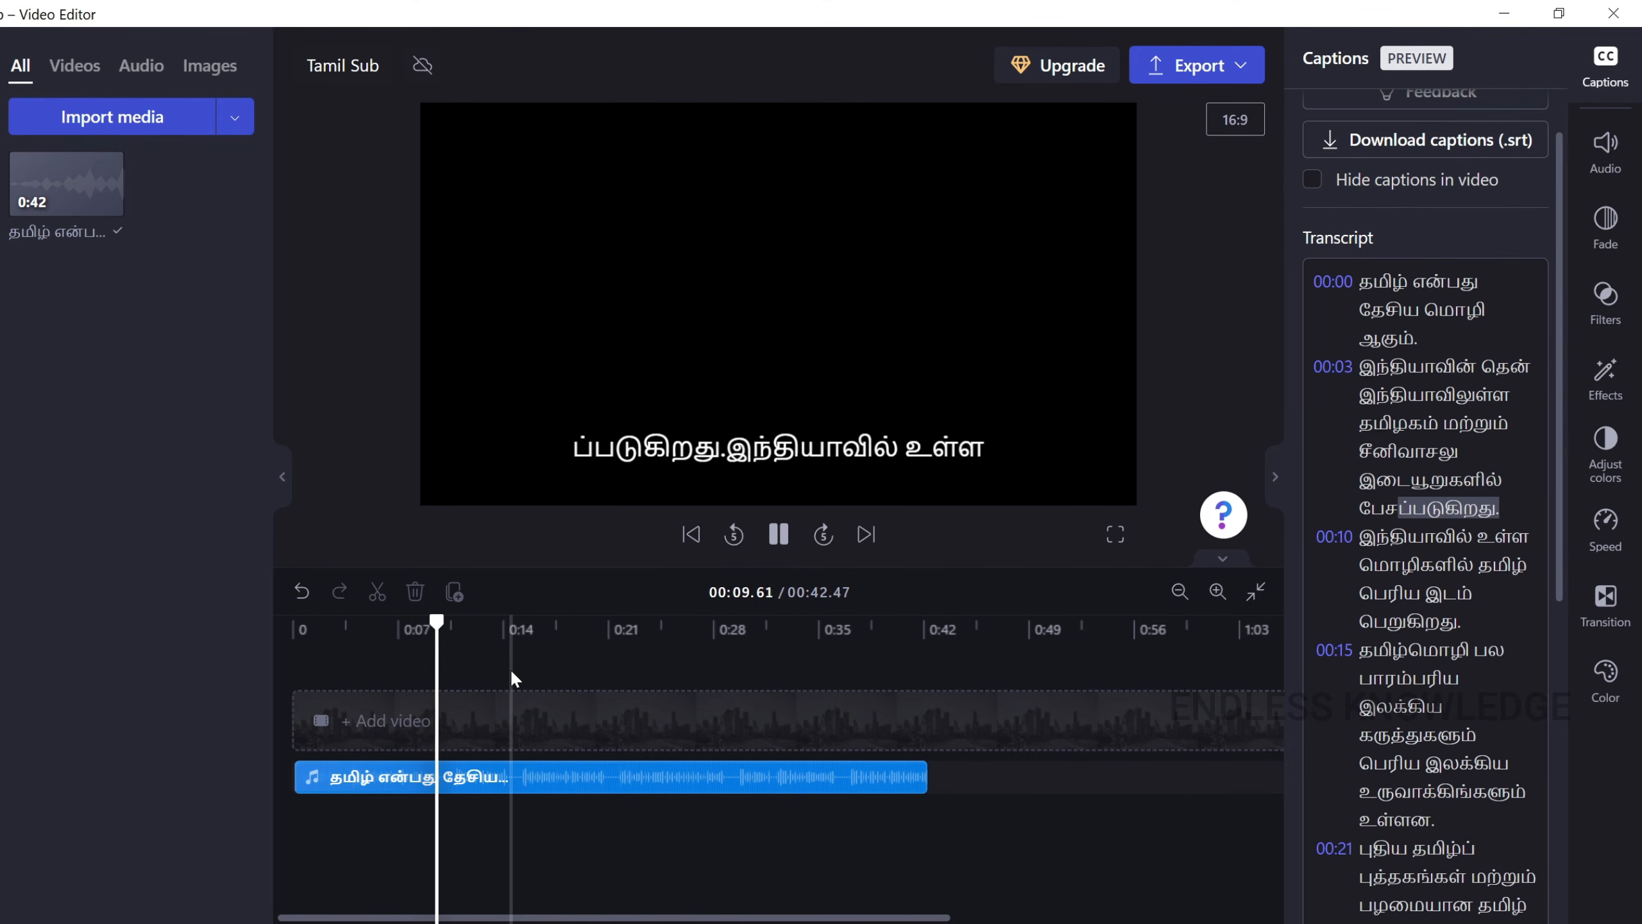
click(538, 671)
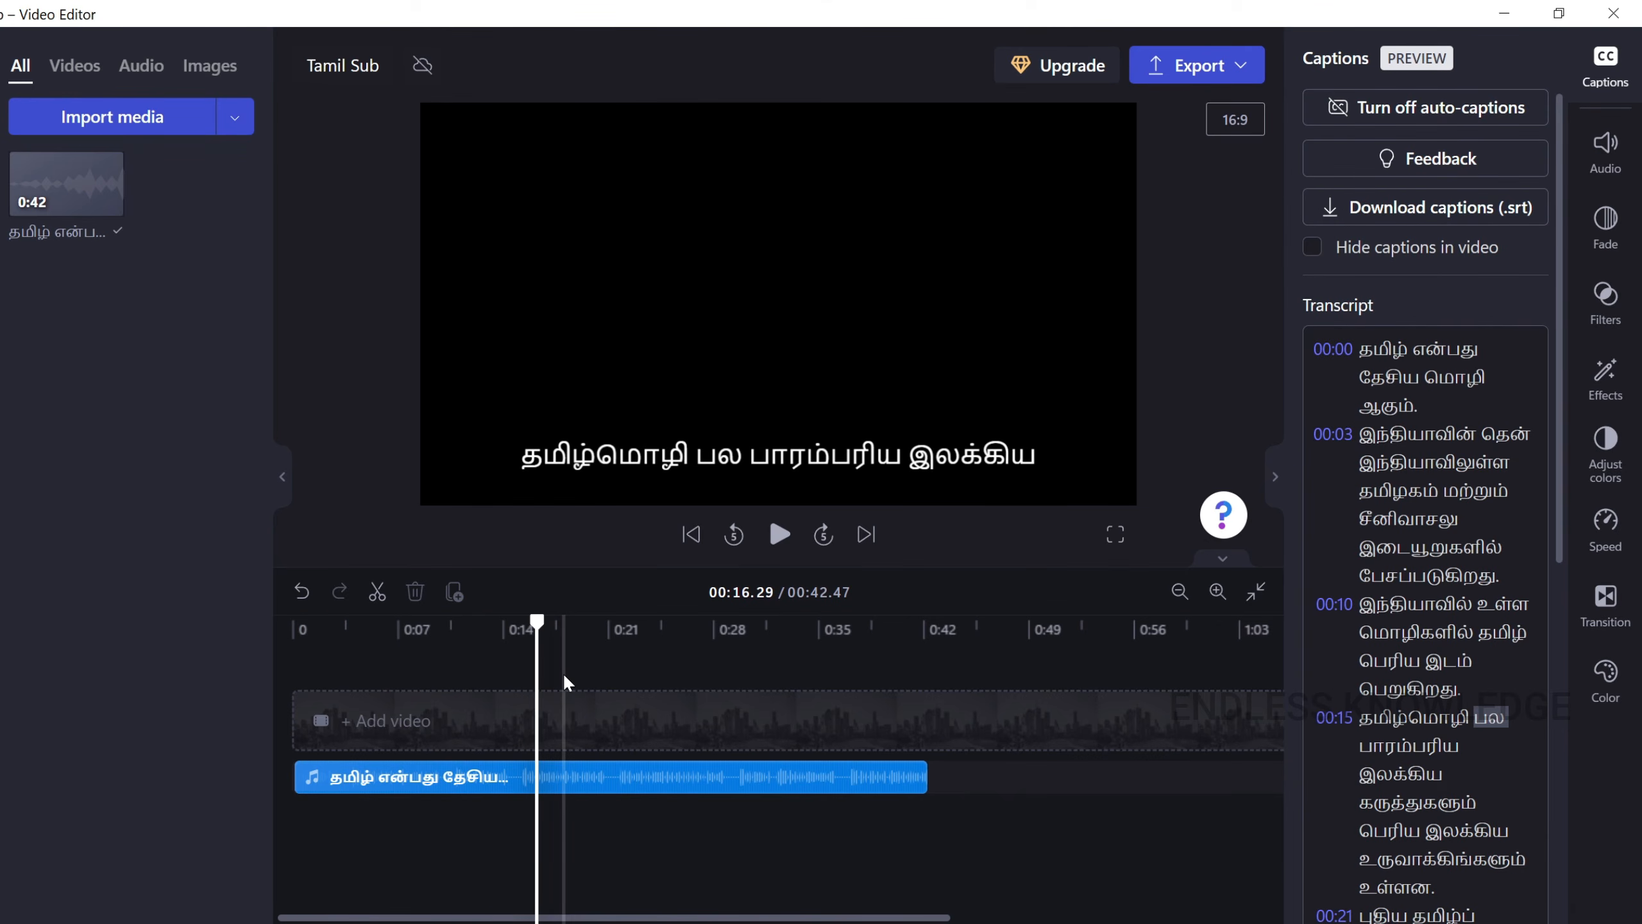